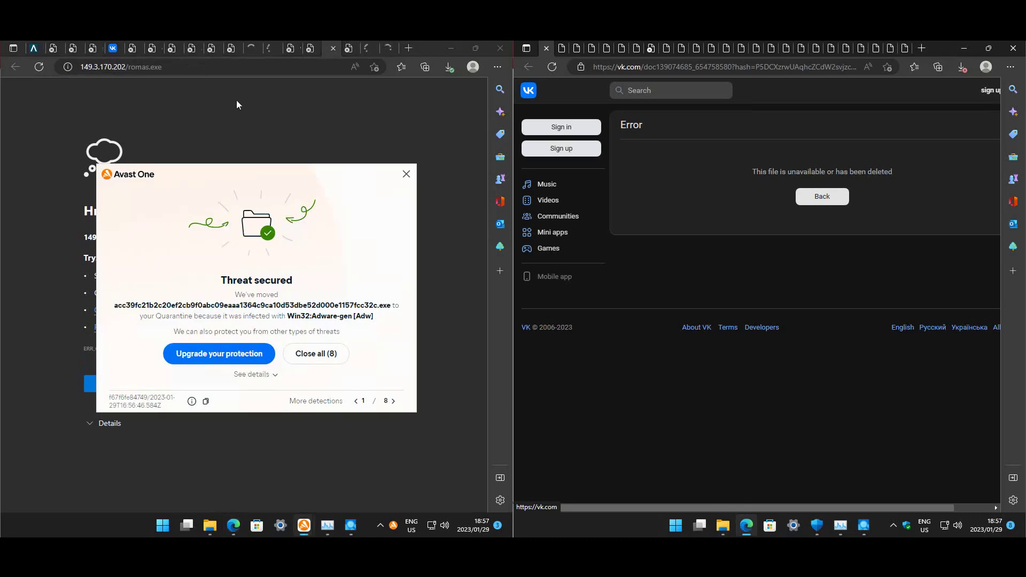
Step: Review the details of the Avast adware detection, and close the alert
{"action": "left_click", "coordinate": [274, 374]}
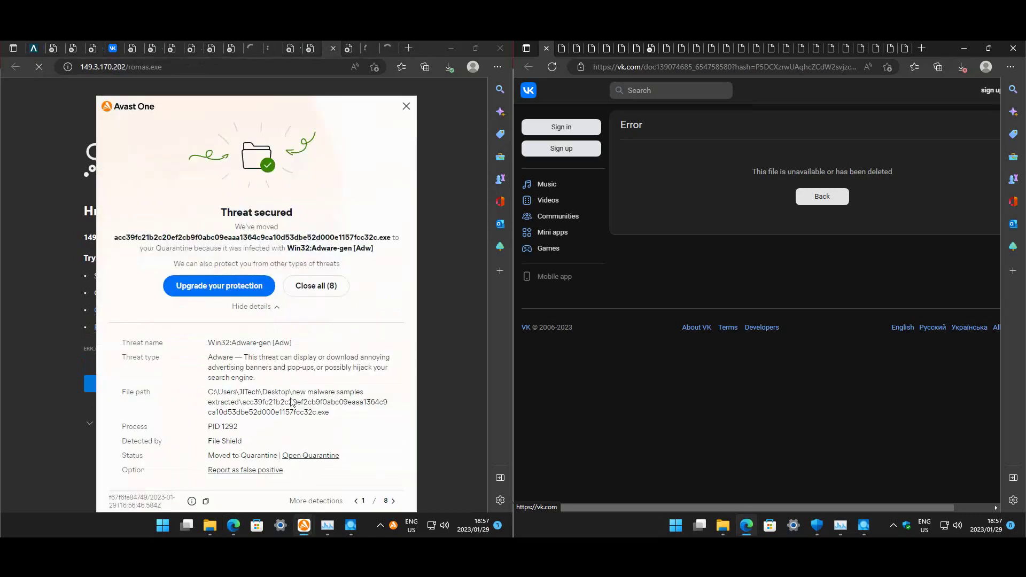
{"action": "left_click", "coordinate": [407, 106]}
Step: Check the Downloads folder on the Windows Defender machine, and close that folder and the Edge browser
{"action": "left_click", "coordinate": [732, 527]}
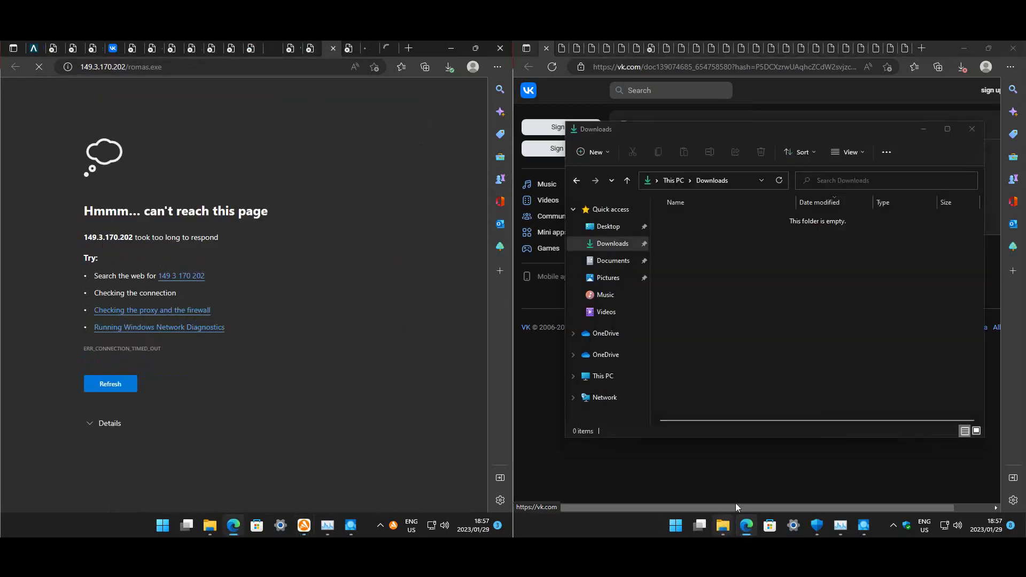
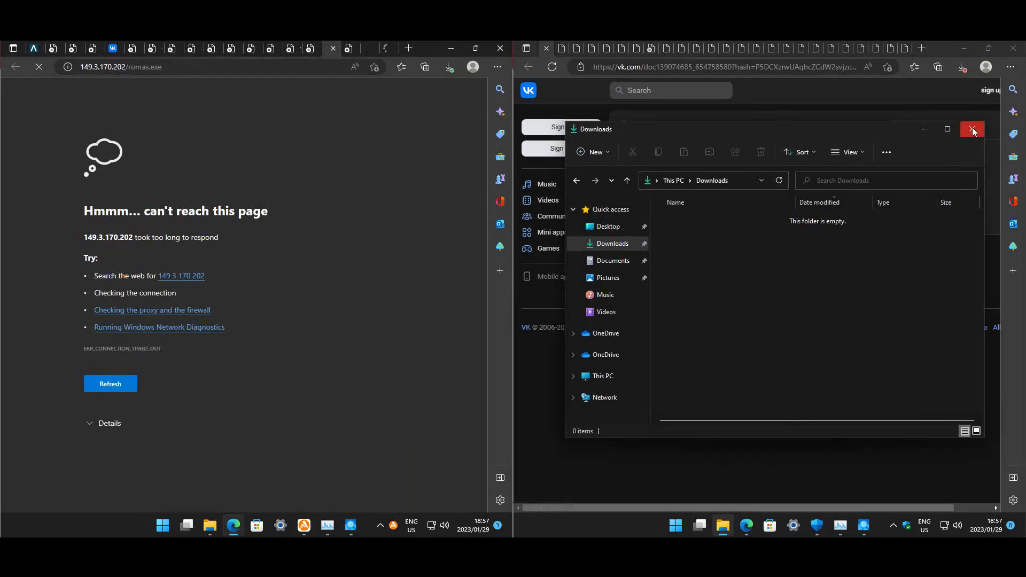
{"action": "left_click", "coordinate": [973, 129]}
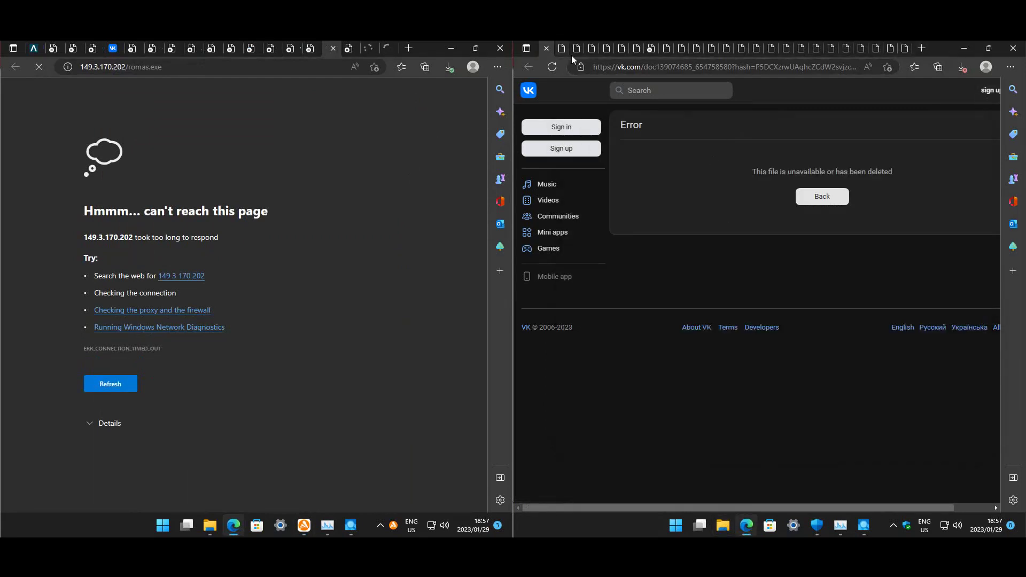
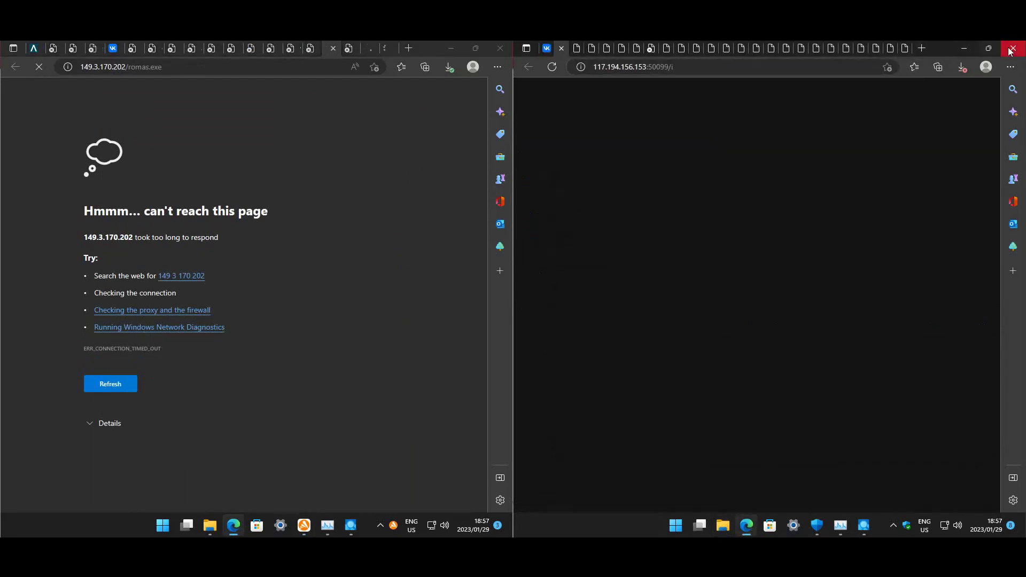
{"action": "left_click", "coordinate": [980, 49]}
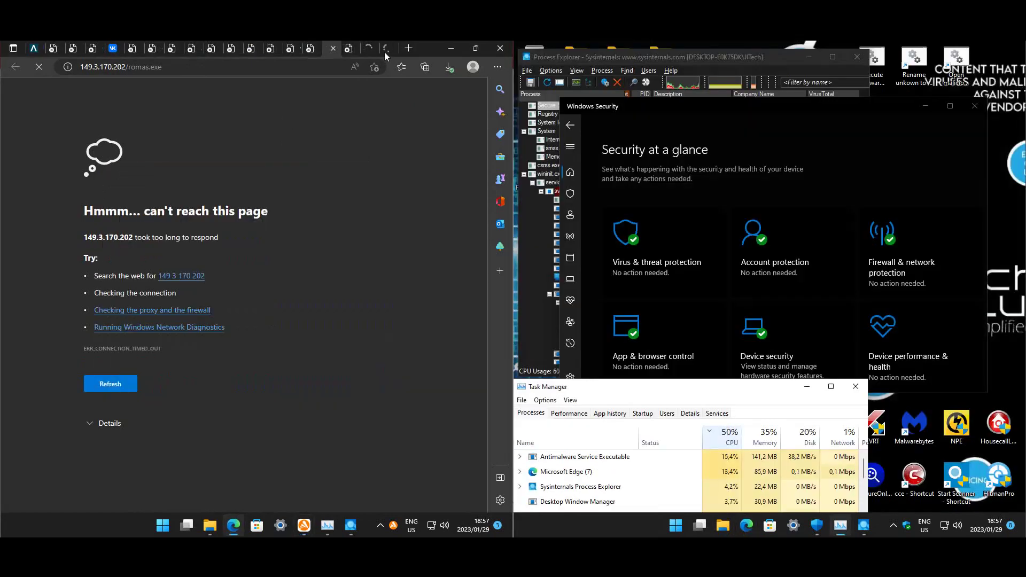
Step: Close the Edge browser on the Avast machine and dismiss all pending Avast threat alerts
{"action": "left_click", "coordinate": [387, 48]}
{"action": "left_click", "coordinate": [333, 55]}
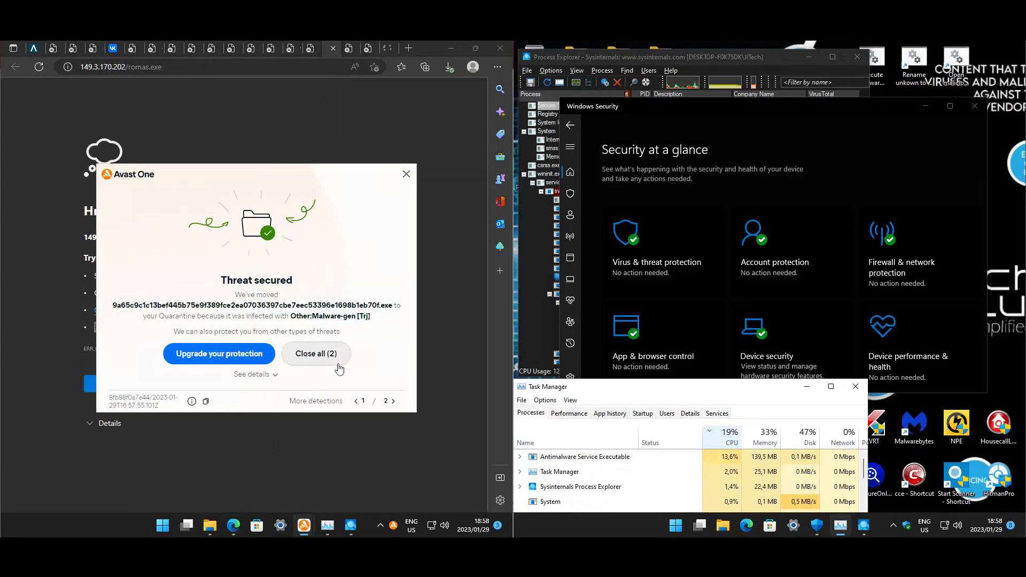
{"action": "left_click", "coordinate": [316, 353]}
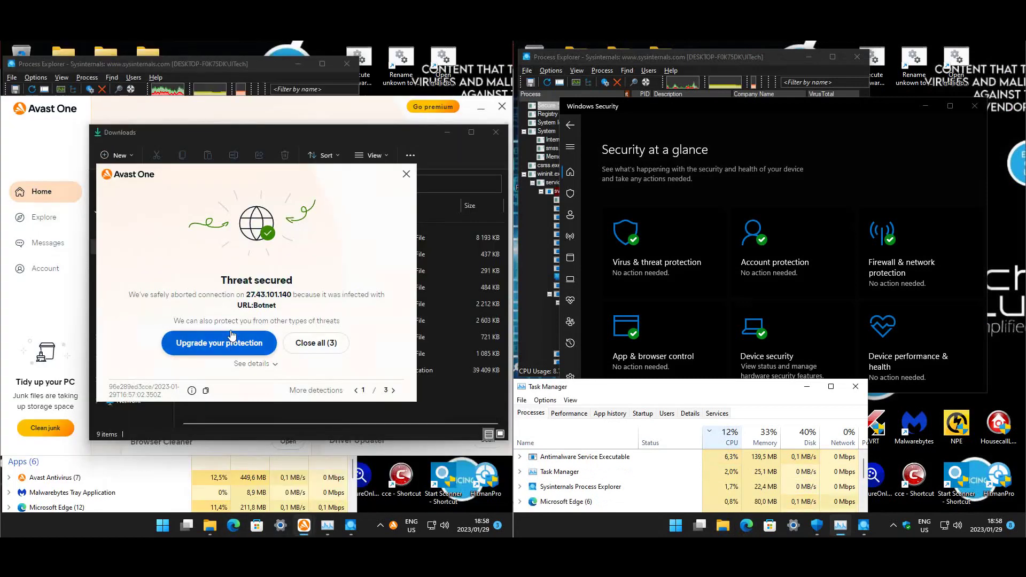
{"action": "left_click", "coordinate": [315, 342]}
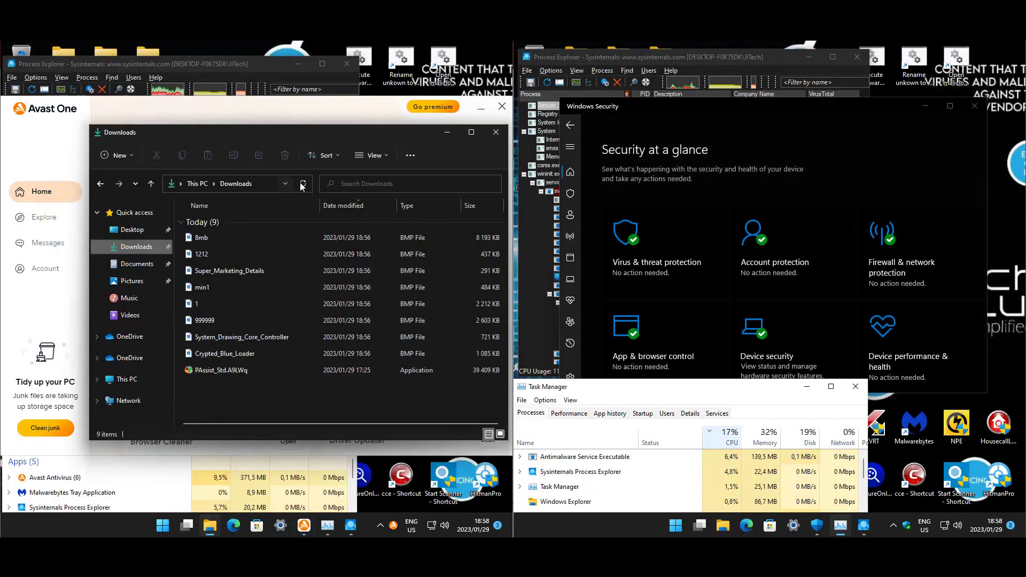
Step: Refresh the Downloads folder and try opening downloaded BMP files such as System_Drawing_Core_Controller and min1, dismissing the Avast alerts in between
{"action": "left_click", "coordinate": [278, 183]}
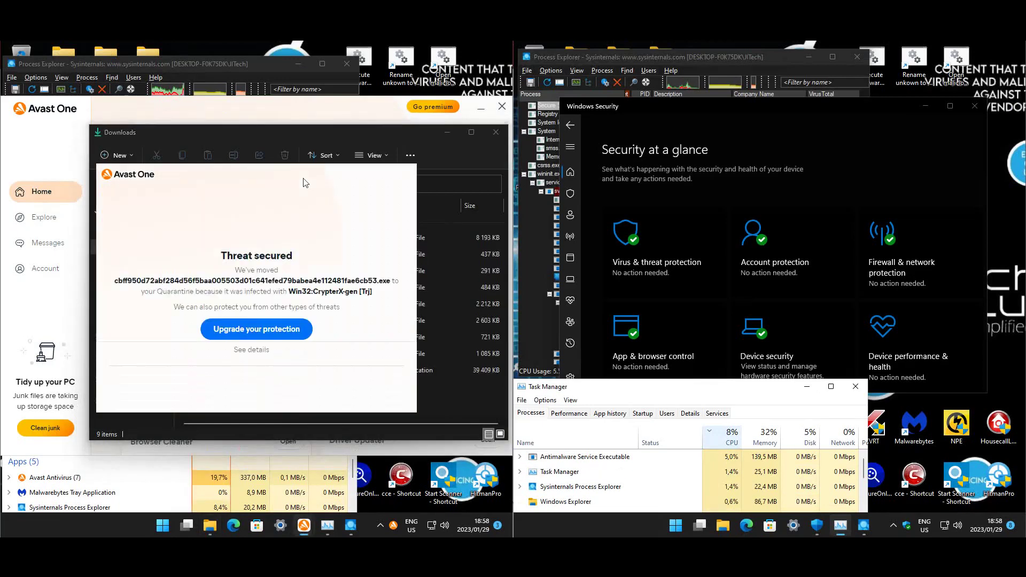
{"action": "left_click", "coordinate": [406, 175]}
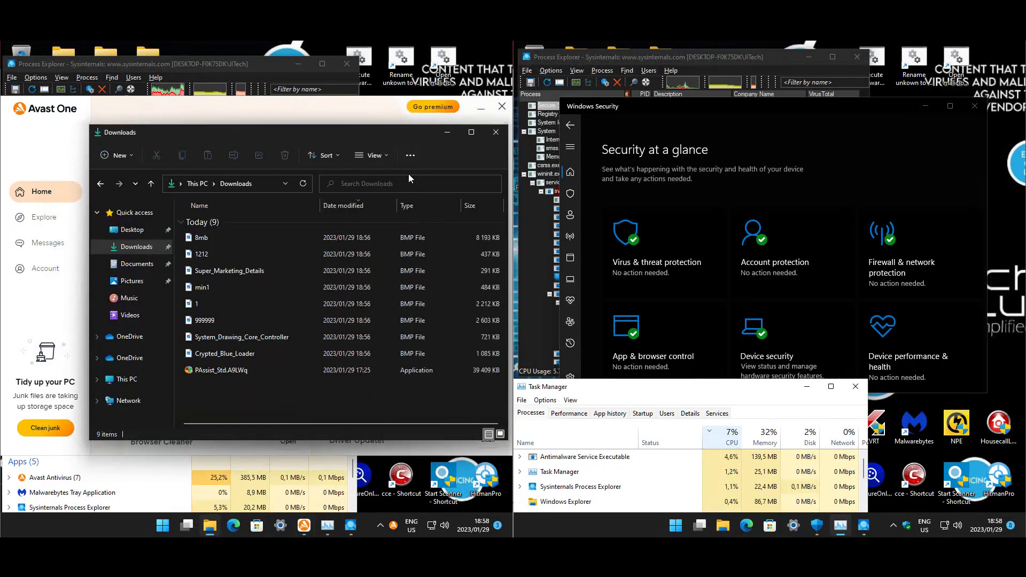
{"action": "left_click", "coordinate": [272, 338]}
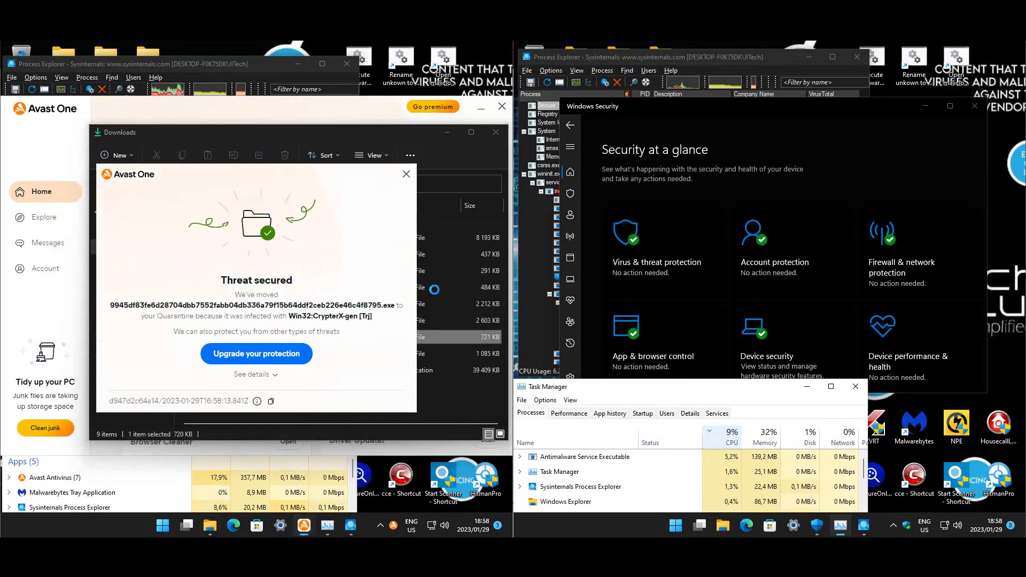
{"action": "left_click", "coordinate": [434, 289]}
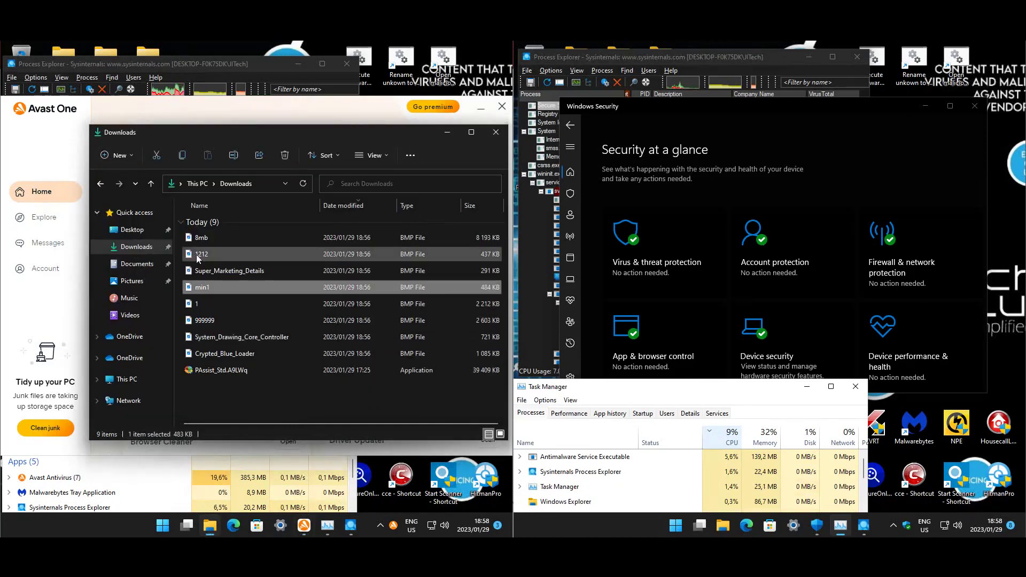
{"action": "left_click", "coordinate": [214, 270]}
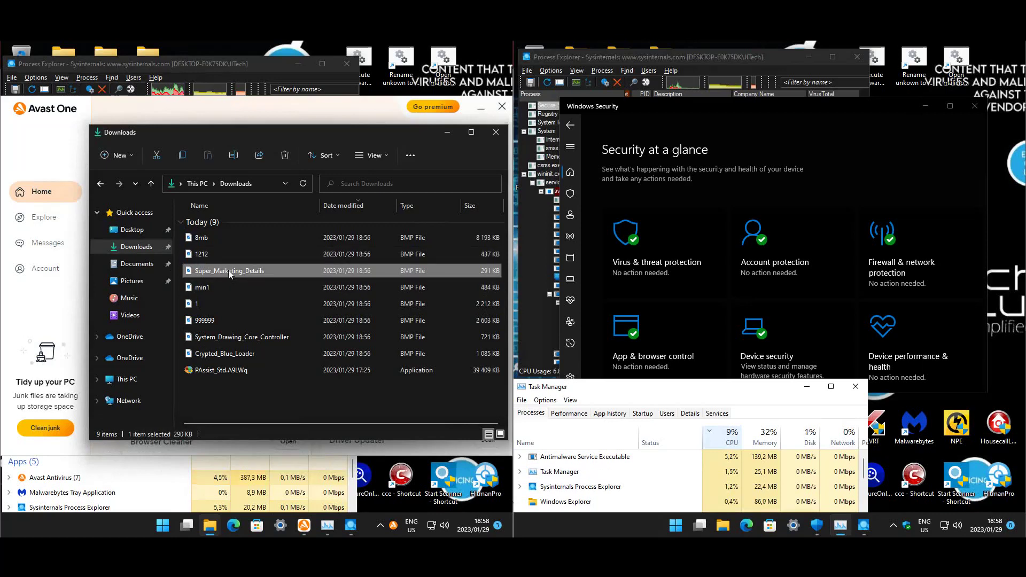
{"action": "left_click", "coordinate": [198, 289]}
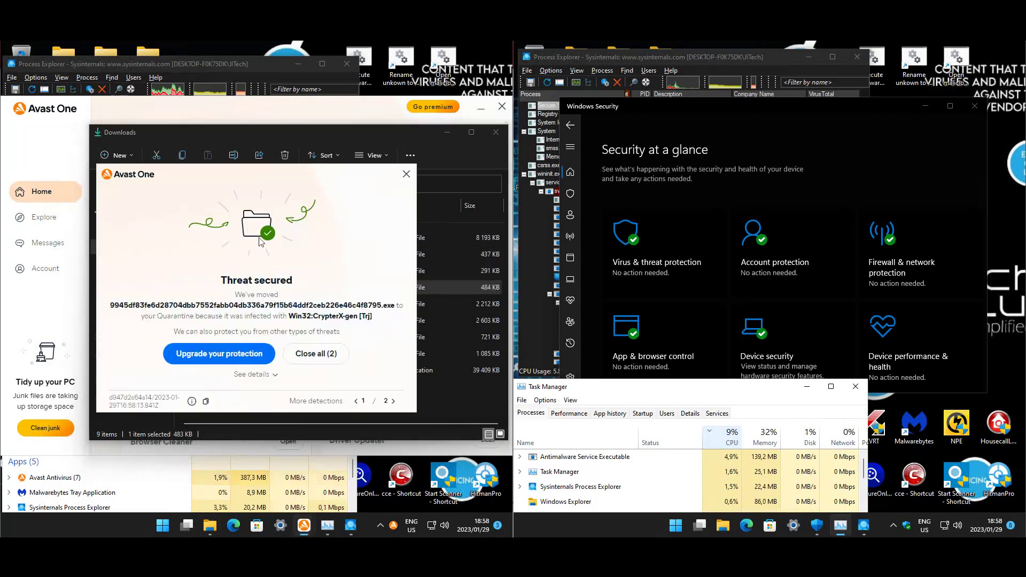
{"action": "left_click", "coordinate": [321, 353]}
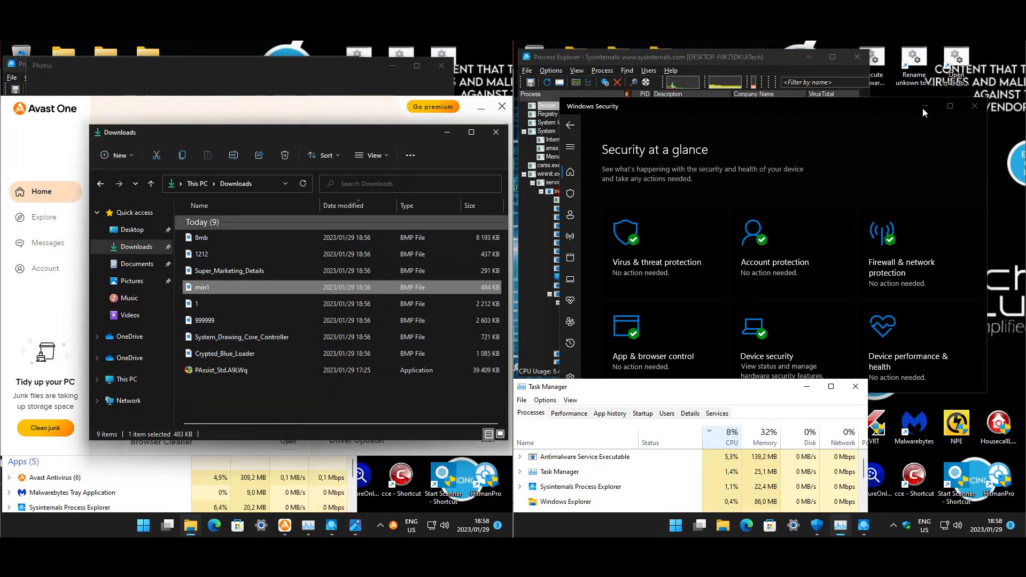
Step: Close Windows Security and run the execute malware shortcut on the Defender machine, with its console moved clear of Process Explorer
{"action": "left_click", "coordinate": [974, 106]}
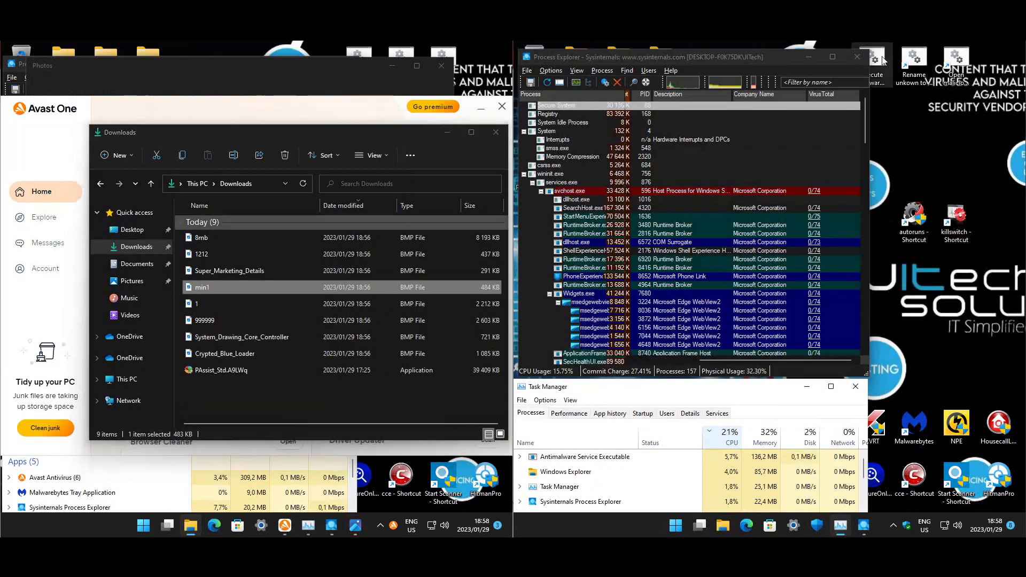
{"action": "double_click", "coordinate": [871, 65]}
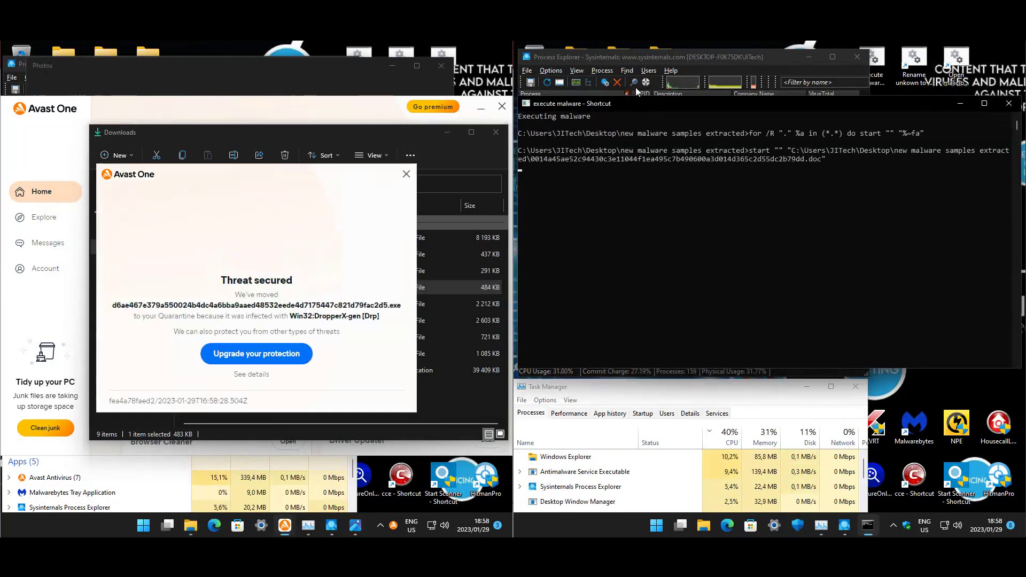
{"action": "left_click_drag", "start_coordinate": [569, 104], "coordinate": [957, 107]}
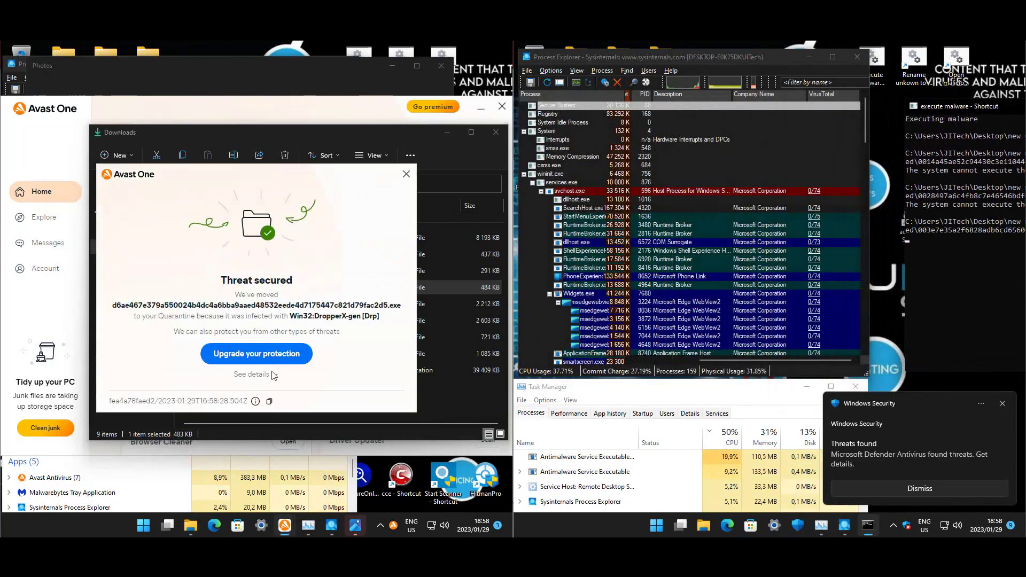
Step: Review the details of the Win32:DropperX-gen detection, and close the alert, the Downloads folder and the Photos window
{"action": "left_click", "coordinate": [253, 375]}
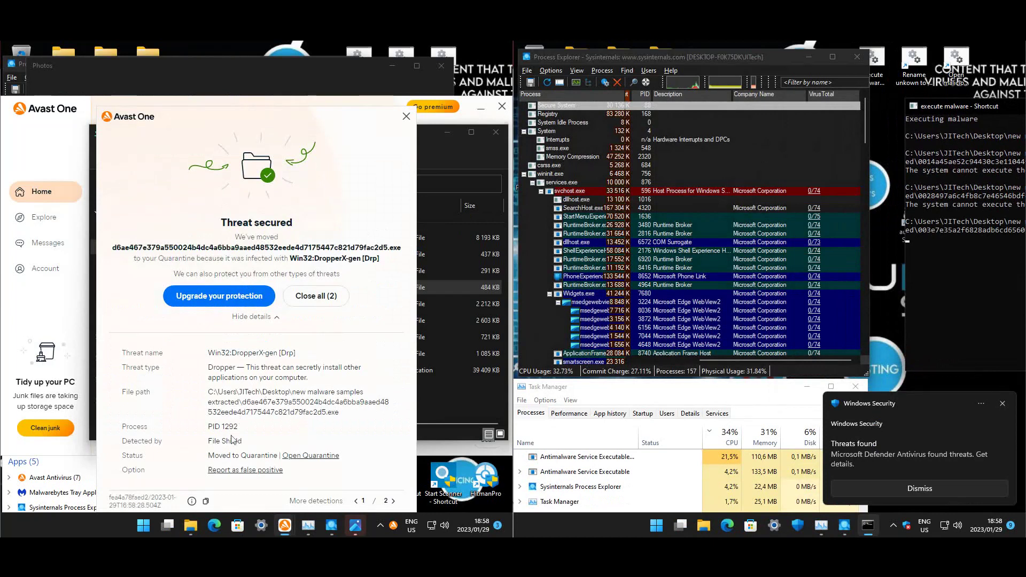
{"action": "left_click", "coordinate": [406, 117]}
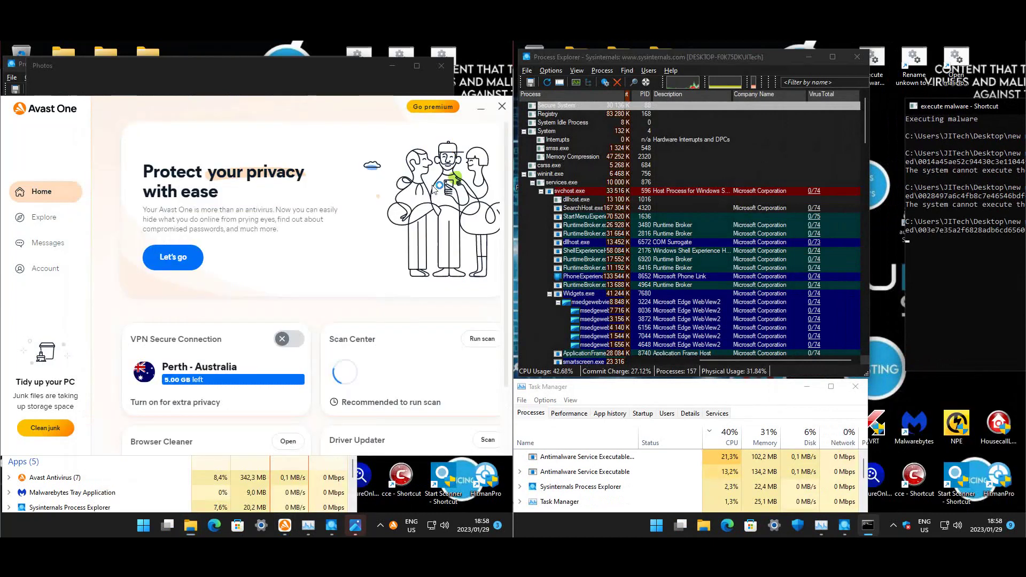
{"action": "left_click", "coordinate": [344, 64]}
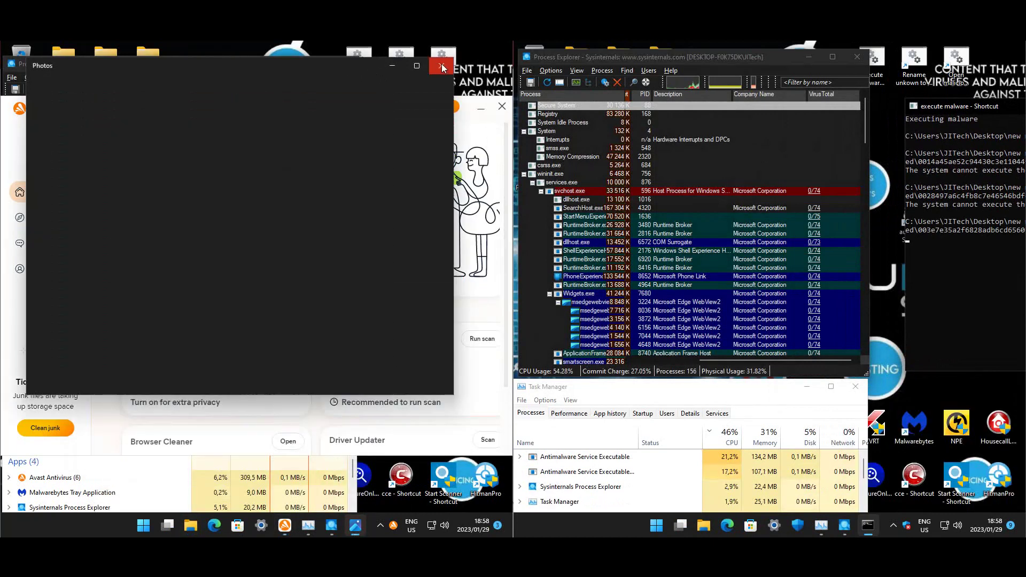
{"action": "double_click", "coordinate": [358, 56]}
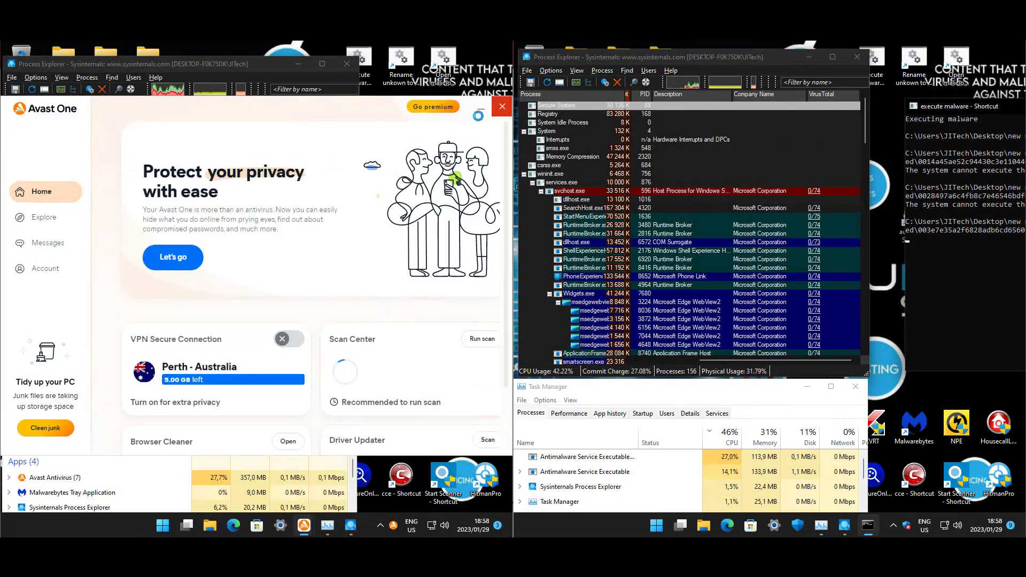
Step: Close the Avast One window and run the execute malware shortcut on the Avast machine, with its console moved clear of Process Explorer
{"action": "left_click", "coordinate": [369, 88]}
{"action": "key", "text": "Return"}
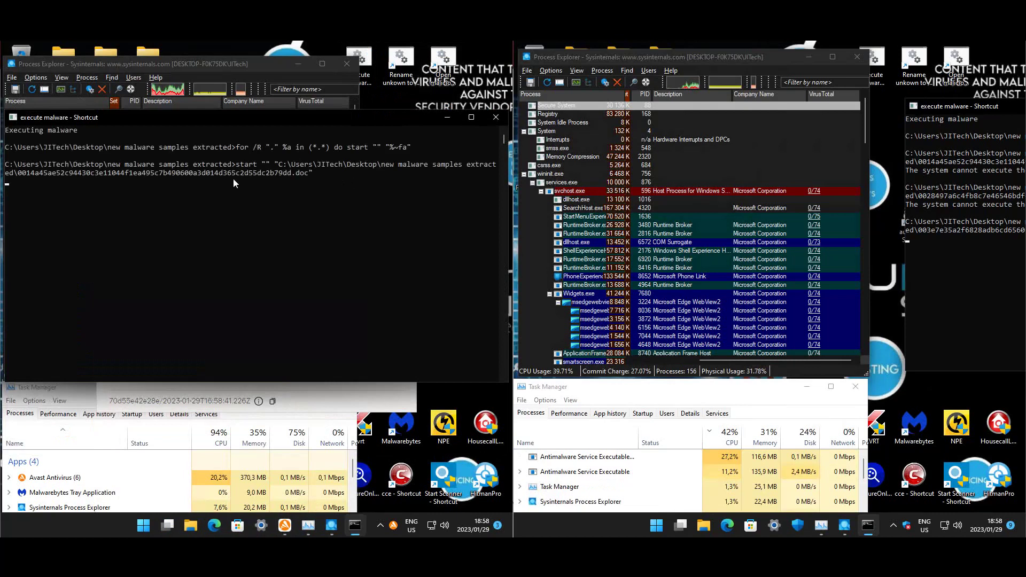
{"action": "left_click_drag", "start_coordinate": [19, 108], "coordinate": [424, 114]}
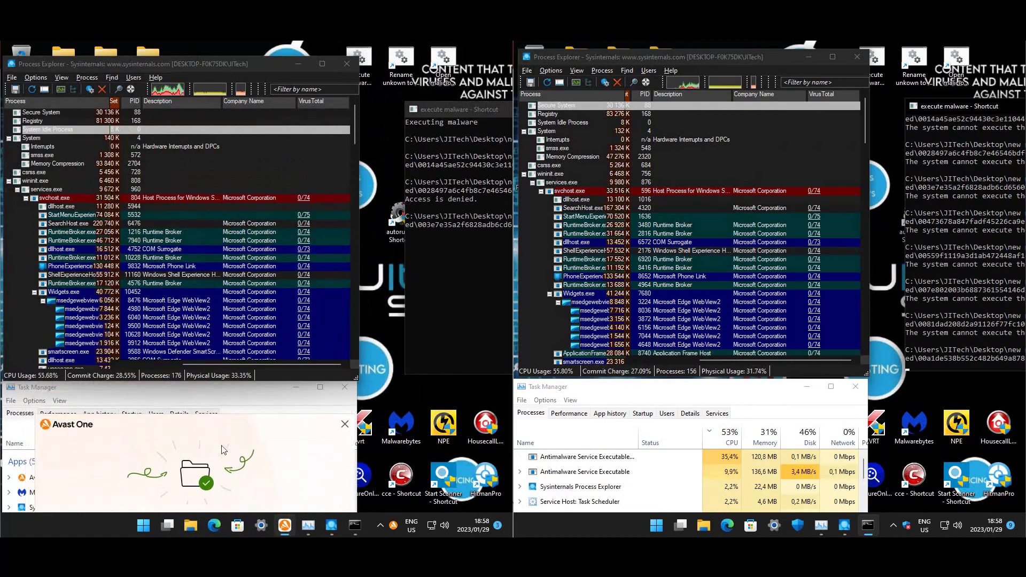
Step: Examine the running processes and their VirusTotal results in Process Explorer on both machines, dismissing the blue pop-up dialog
{"action": "left_click_drag", "start_coordinate": [354, 131], "coordinate": [356, 155]}
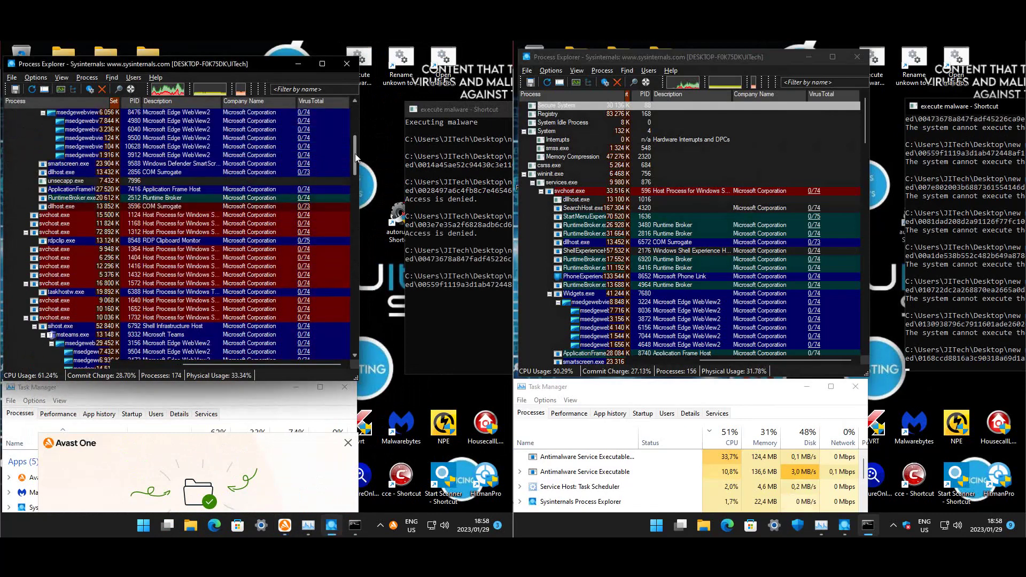
{"action": "left_click_drag", "start_coordinate": [357, 190], "coordinate": [351, 293]}
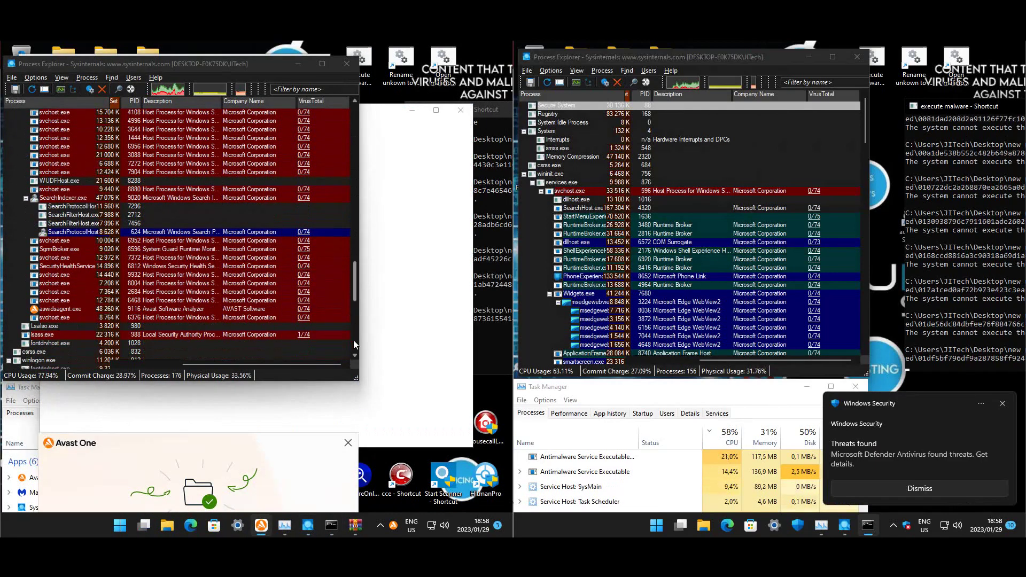
{"action": "left_click_drag", "start_coordinate": [355, 290], "coordinate": [364, 351]}
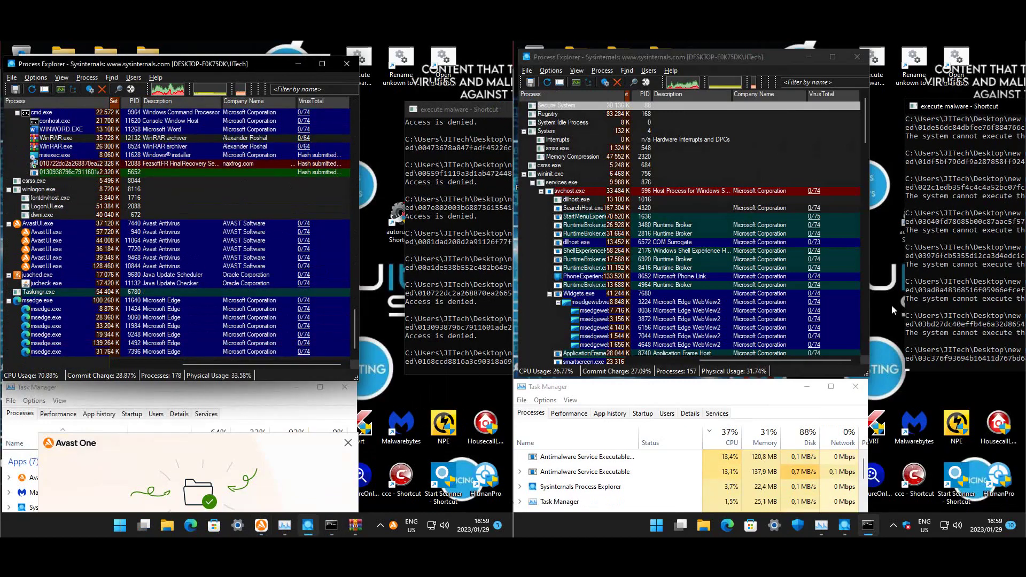
{"action": "left_click_drag", "start_coordinate": [861, 109], "coordinate": [870, 339]}
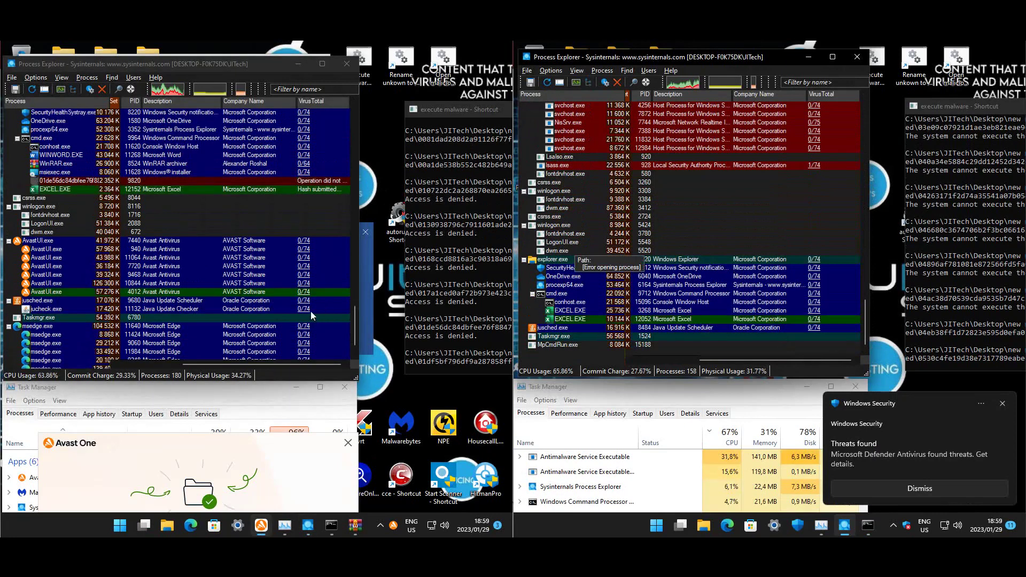
{"action": "left_click", "coordinate": [269, 71]}
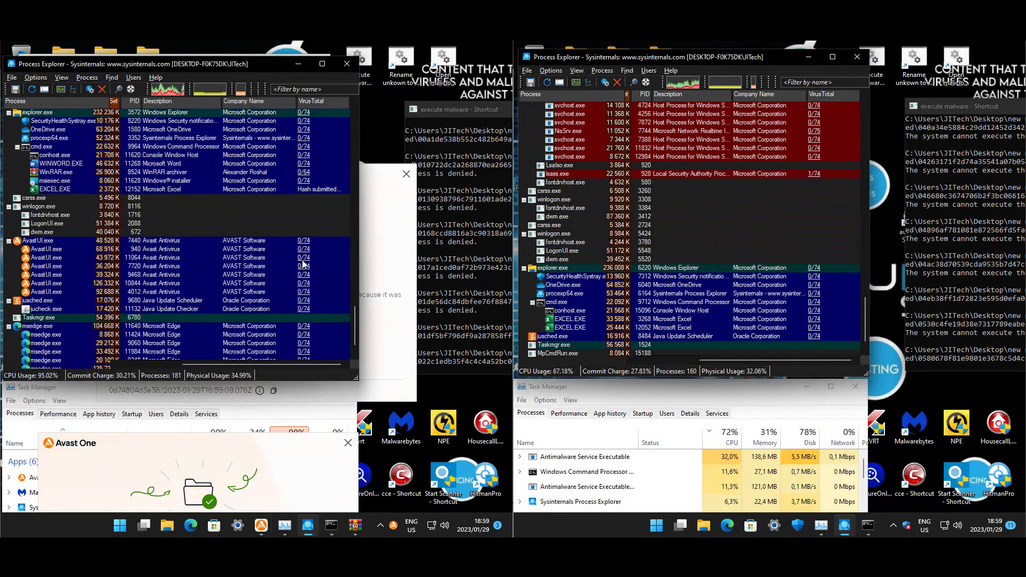
{"action": "scroll", "coordinate": [303, 289], "scroll_direction": "down", "scroll_amount": 2}
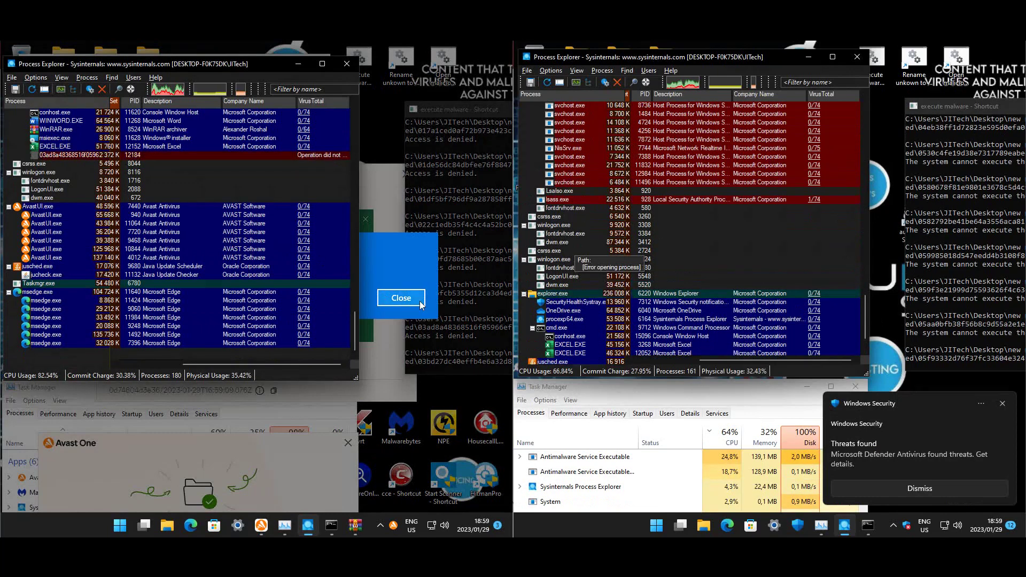
{"action": "left_click", "coordinate": [399, 299]}
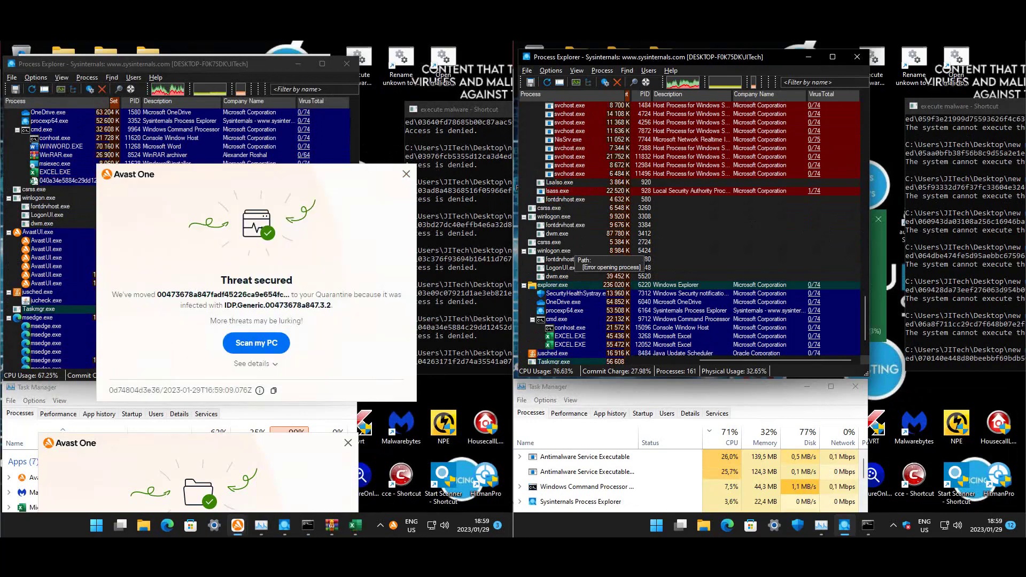
{"action": "left_click", "coordinate": [244, 63]}
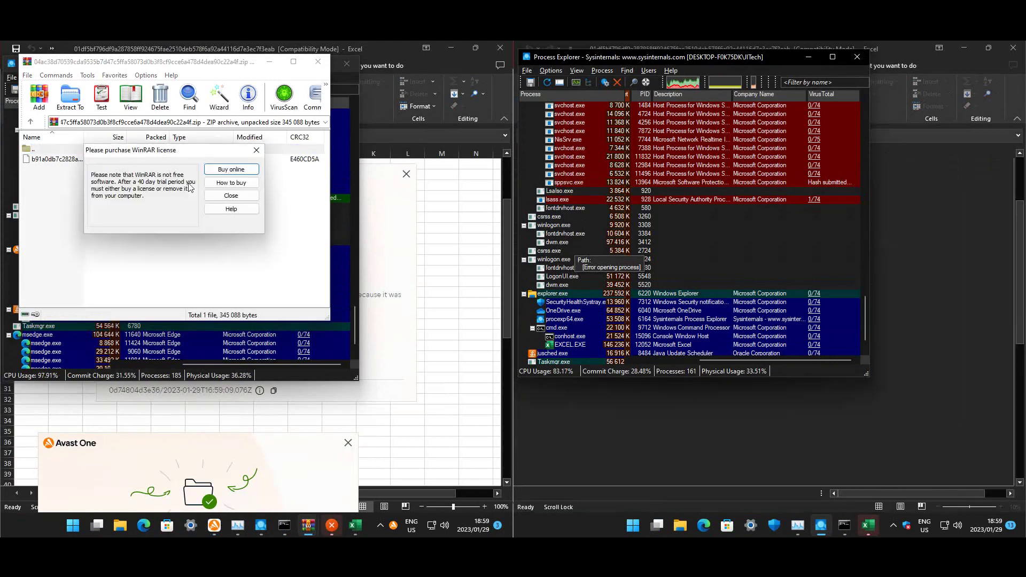
Step: Close the WinRAR license reminder on the Avast machine and focus the lower execute malware console
{"action": "left_click", "coordinate": [231, 195]}
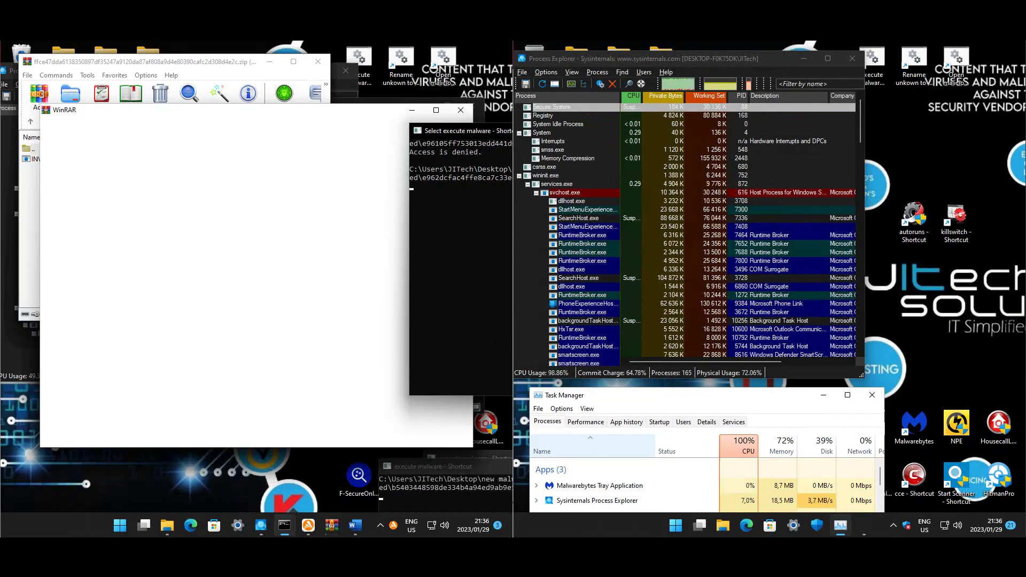
{"action": "left_click", "coordinate": [449, 488]}
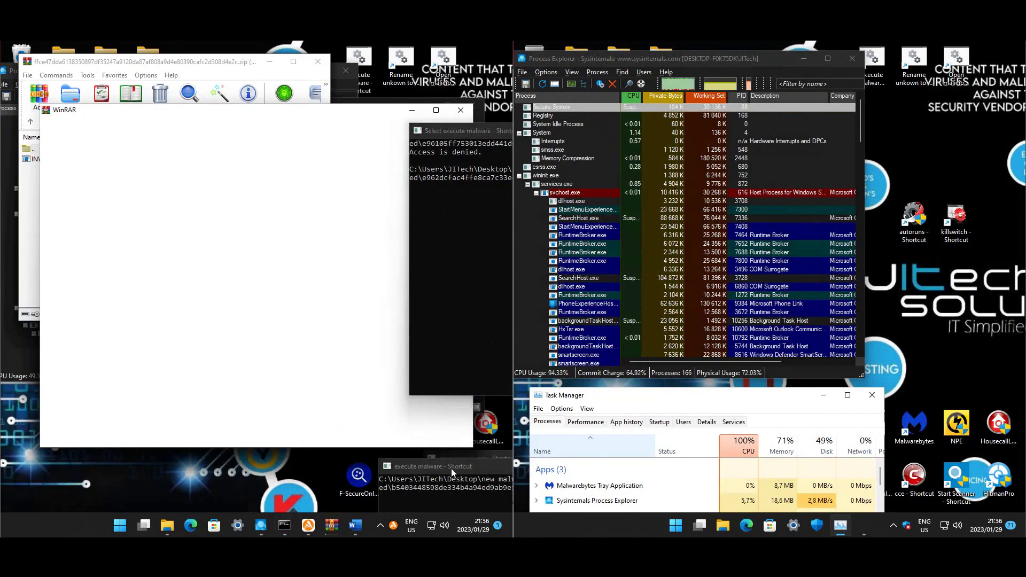
Step: Look over the open windows on the Avast machine and show the VirusTotal results in Process Explorer on the Defender machine
{"action": "key", "text": "alt+Tab"}
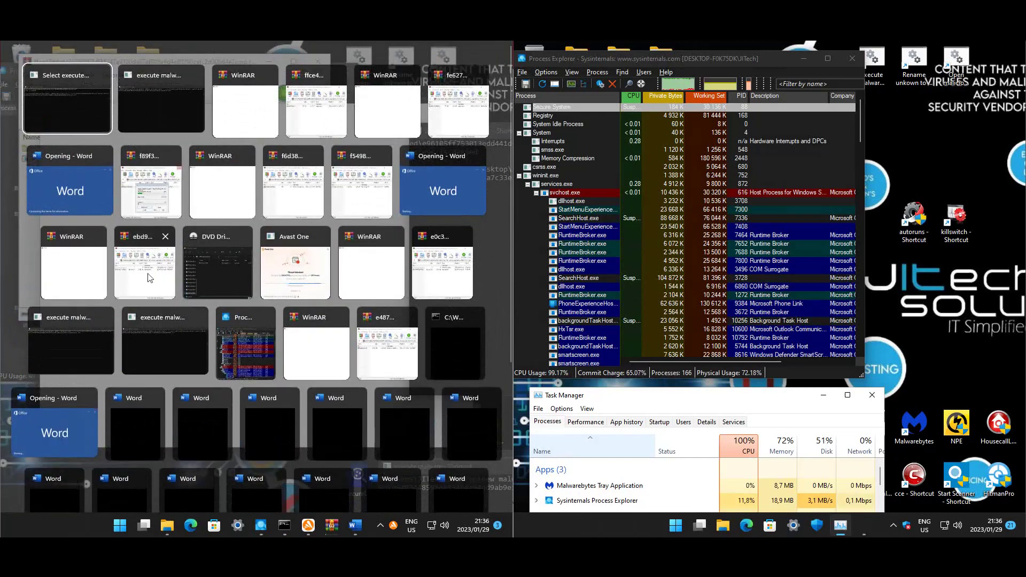
{"action": "left_click", "coordinate": [266, 240]}
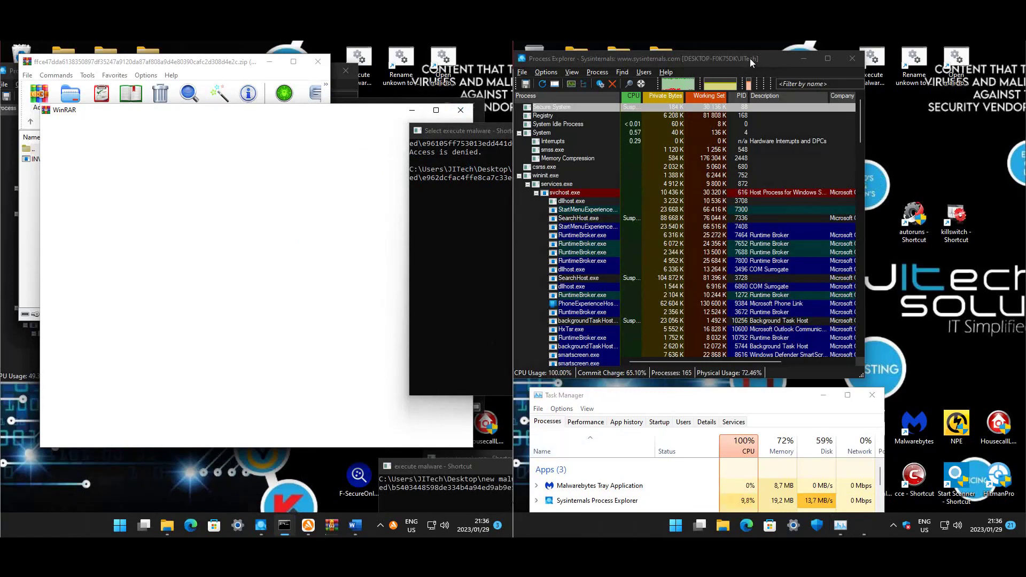
{"action": "left_click", "coordinate": [796, 361]}
{"action": "left_click_drag", "start_coordinate": [794, 361], "coordinate": [791, 361]}
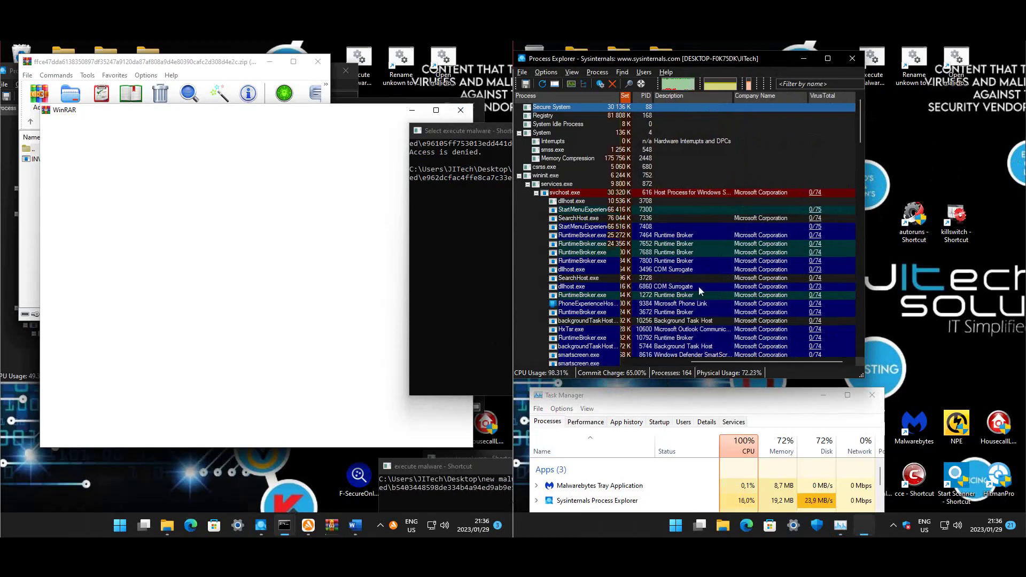
Step: Switch Process Explorer to the Light theme on both the Avast and the Defender machine
{"action": "left_click", "coordinate": [258, 529]}
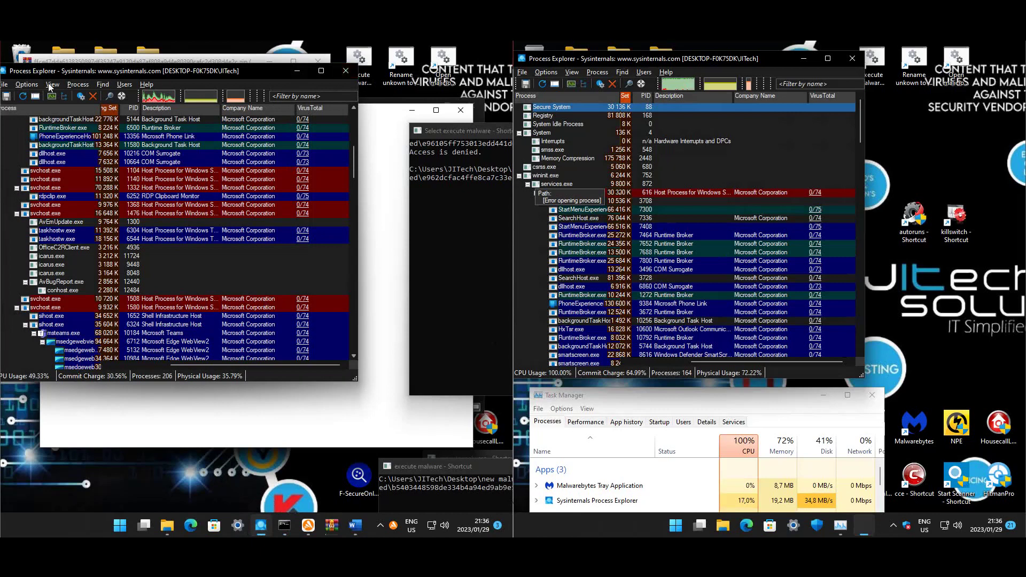
{"action": "left_click", "coordinate": [27, 85]}
{"action": "mouse_move", "coordinate": [120, 271]}
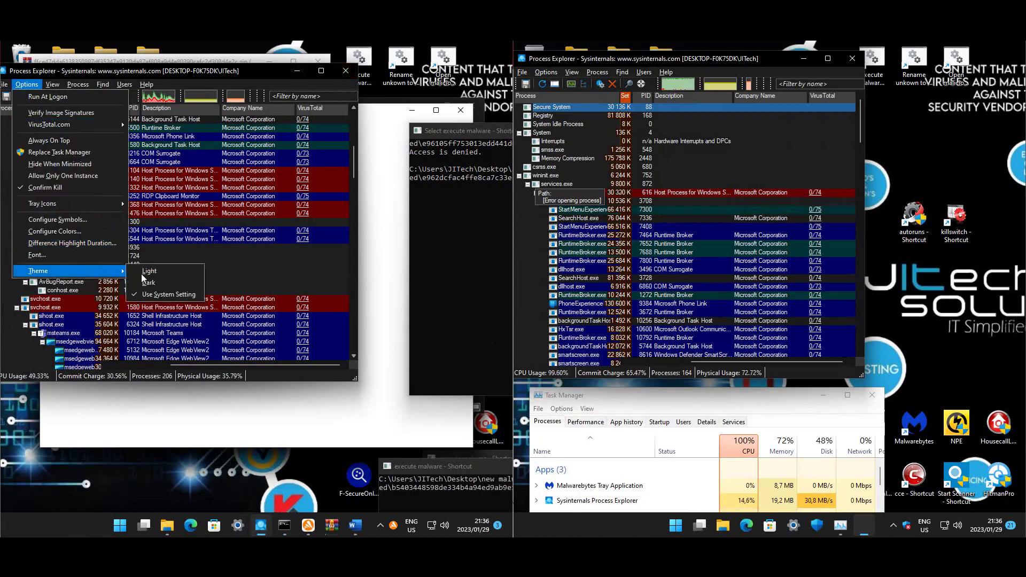
{"action": "left_click", "coordinate": [156, 273]}
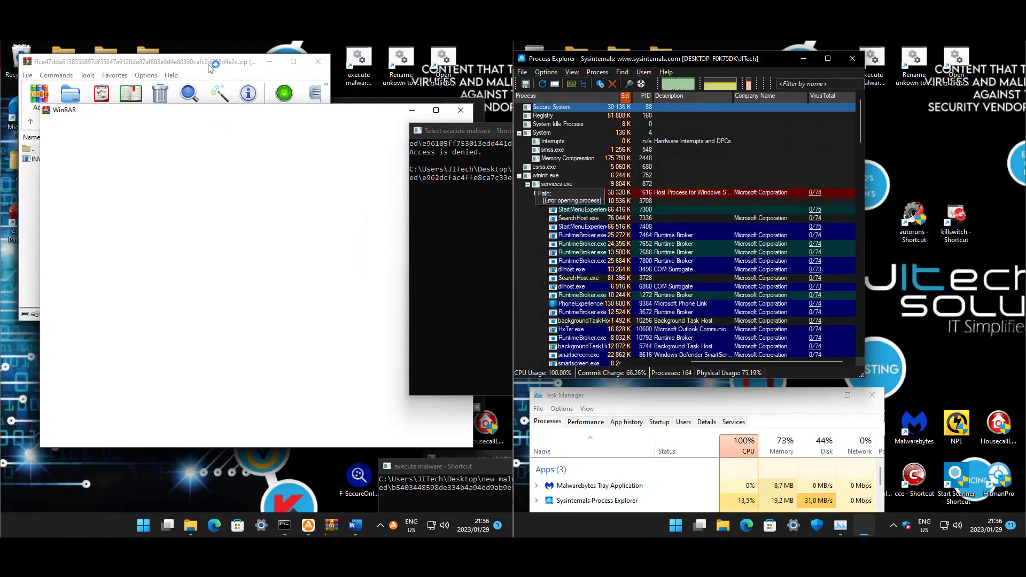
{"action": "left_click", "coordinate": [546, 72]}
{"action": "mouse_move", "coordinate": [639, 258]}
{"action": "left_click", "coordinate": [675, 261]}
Step: Examine the running processes and their VirusTotal results throughout the Avast machine's Process Explorer list
{"action": "scroll", "coordinate": [749, 234], "scroll_direction": "right", "scroll_amount": 5}
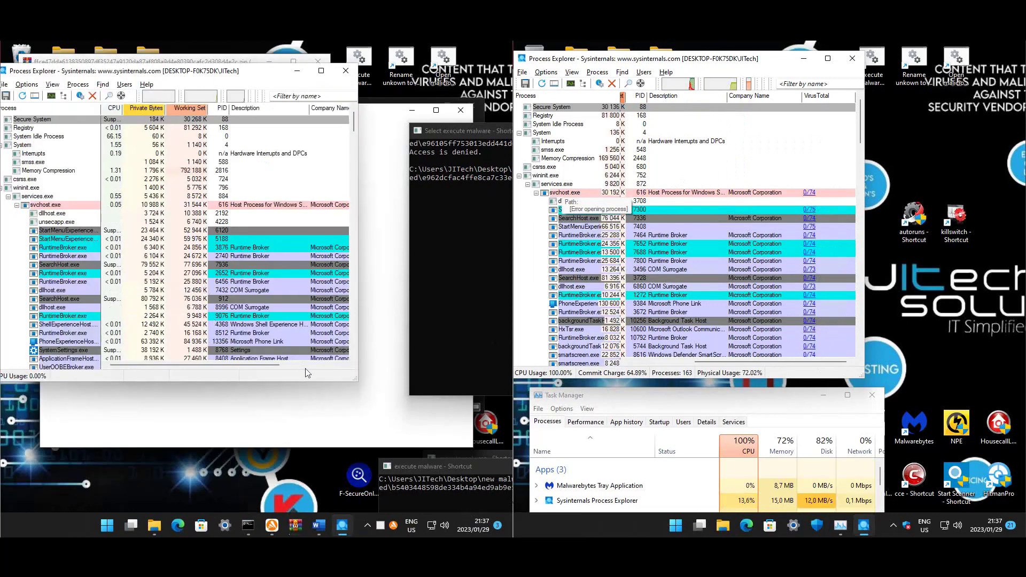
{"action": "scroll", "coordinate": [189, 233], "scroll_direction": "right", "scroll_amount": 5}
{"action": "left_click_drag", "start_coordinate": [355, 123], "coordinate": [354, 303]}
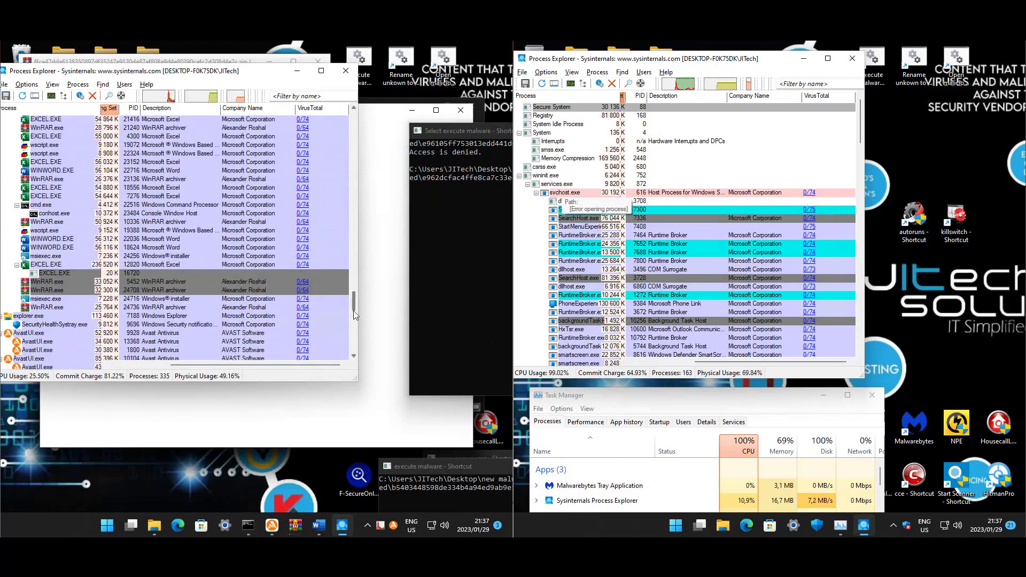
{"action": "scroll", "coordinate": [354, 322], "scroll_direction": "down", "scroll_amount": 8}
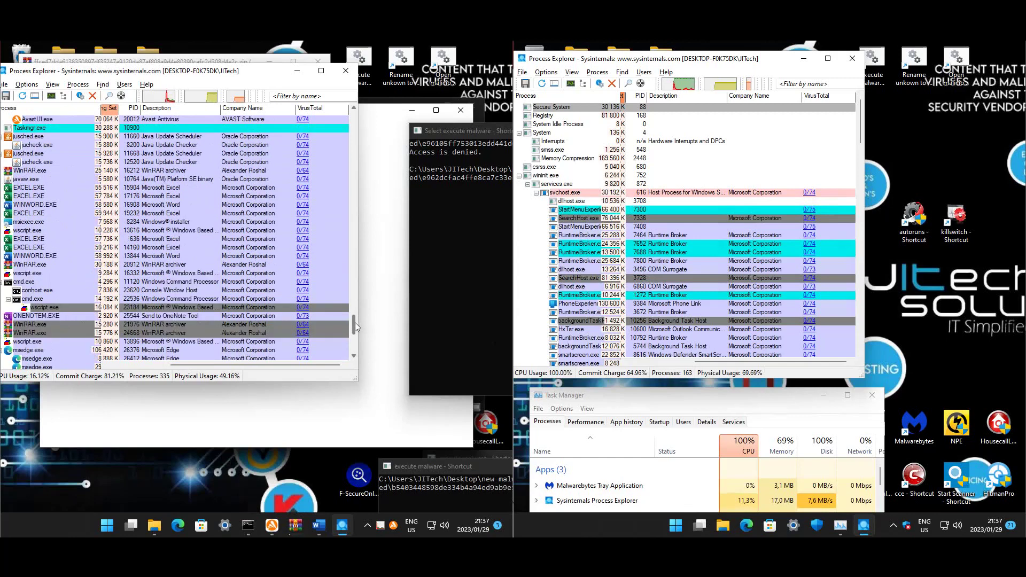
{"action": "scroll", "coordinate": [356, 344], "scroll_direction": "down", "scroll_amount": 10}
{"action": "left_click_drag", "start_coordinate": [357, 348], "coordinate": [351, 304]}
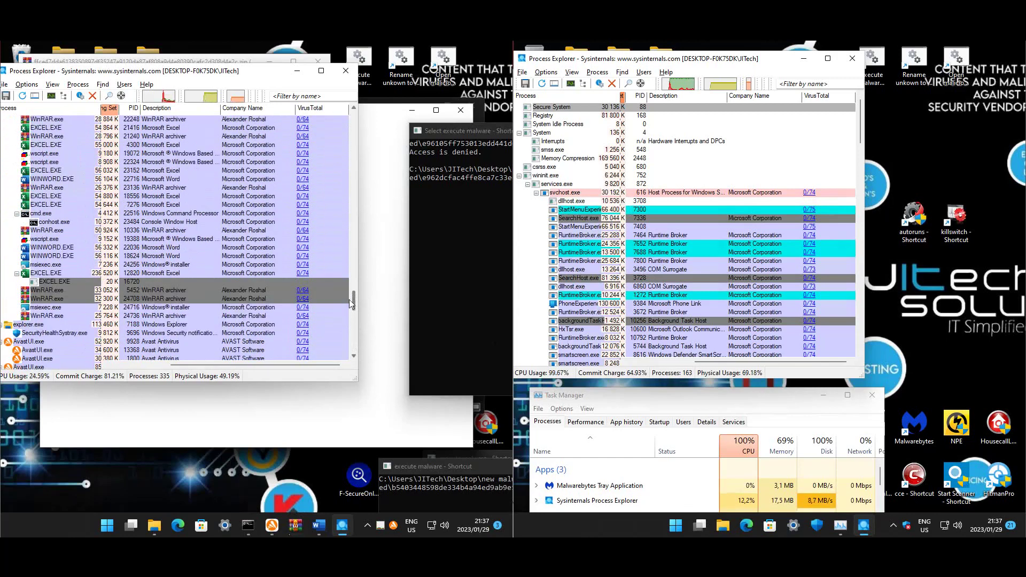
{"action": "scroll", "coordinate": [342, 261], "scroll_direction": "up", "scroll_amount": 10}
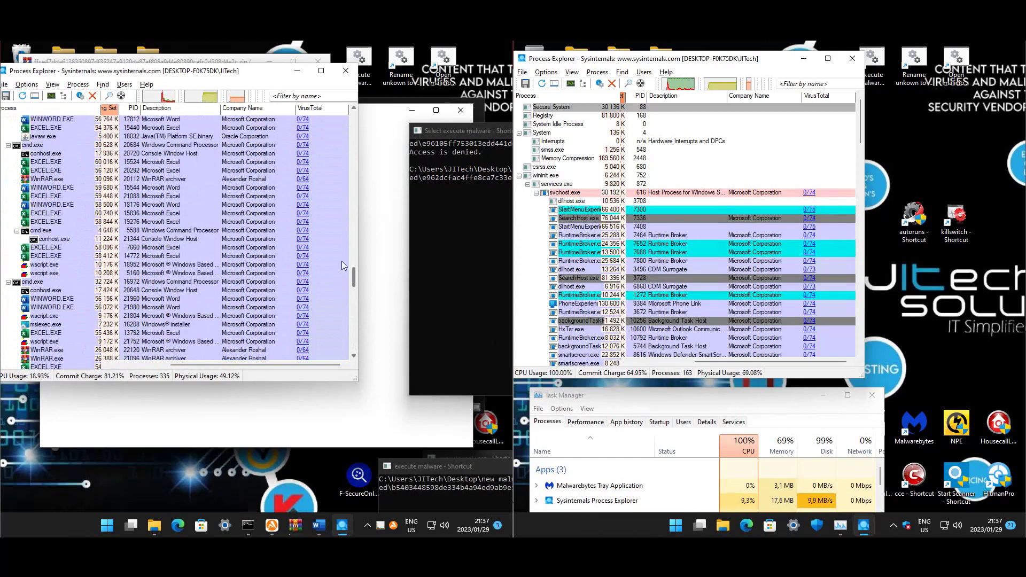
{"action": "scroll", "coordinate": [342, 241], "scroll_direction": "up", "scroll_amount": 15}
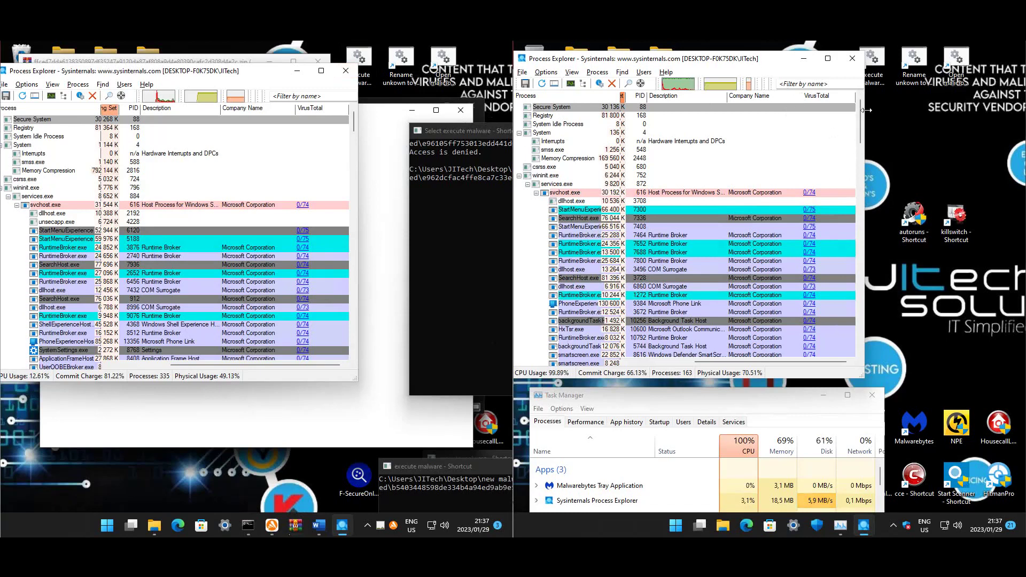
Step: Examine the remaining processes and VirusTotal results on the Defender machine, and close Process Explorer
{"action": "scroll", "coordinate": [866, 133], "scroll_direction": "down", "scroll_amount": 10}
{"action": "left_click_drag", "start_coordinate": [864, 161], "coordinate": [867, 342]}
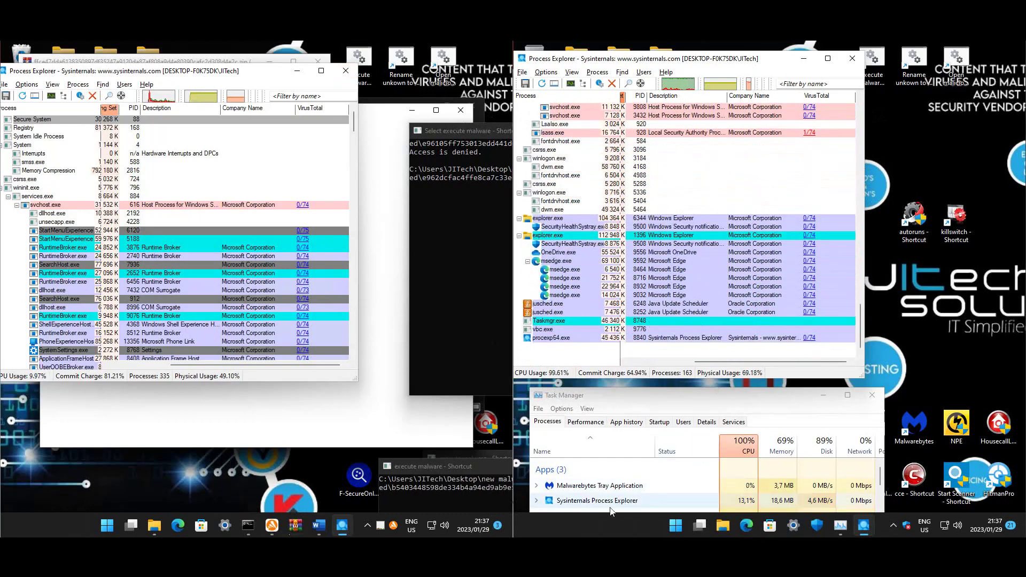
{"action": "left_click", "coordinate": [852, 59]}
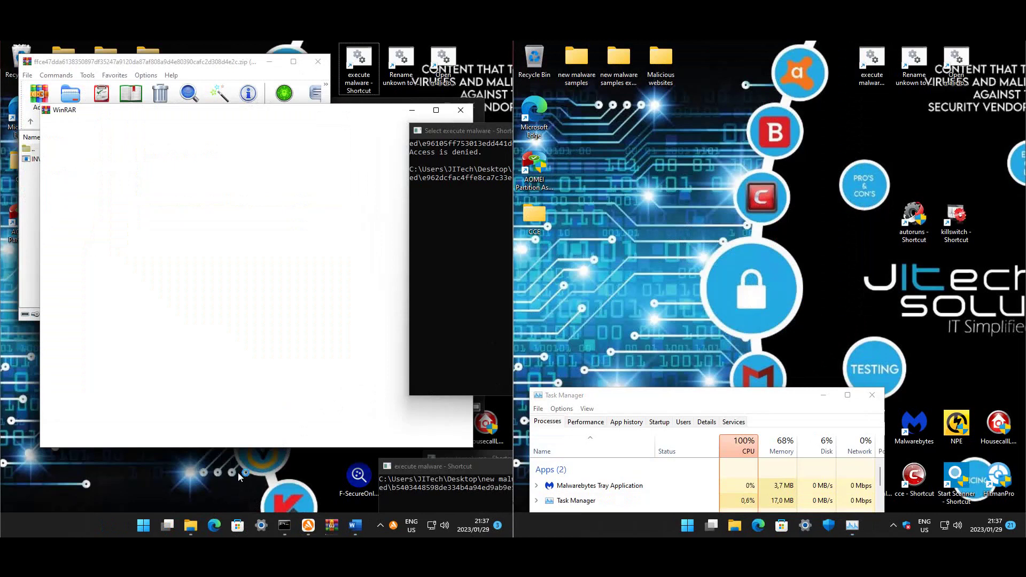
Step: Open Task Manager, sort the Defender machine's processes by highest CPU usage, and select the Visual Basic Command Line process
{"action": "key", "text": "ctrl+shift+Escape"}
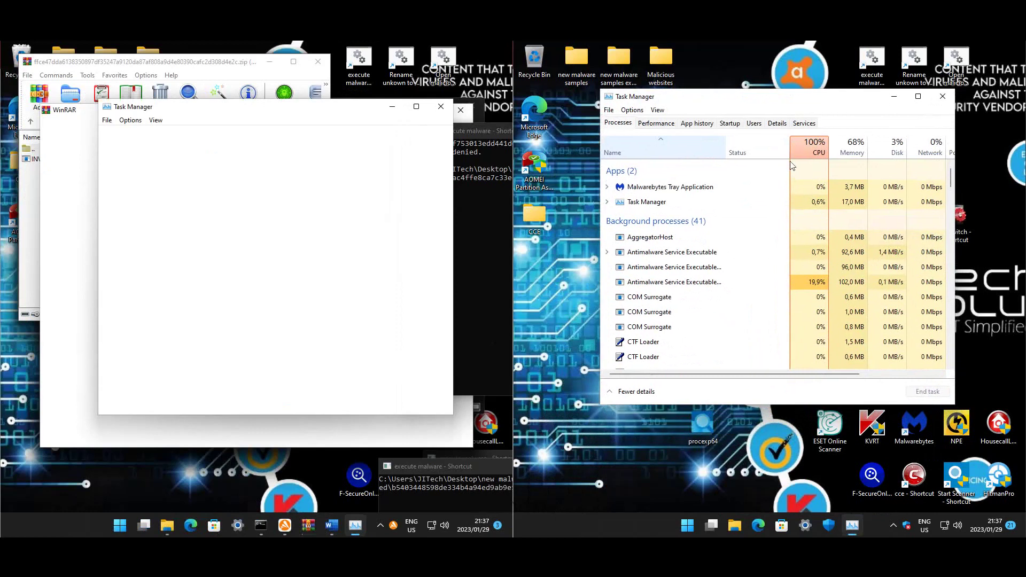
{"action": "left_click", "coordinate": [814, 148]}
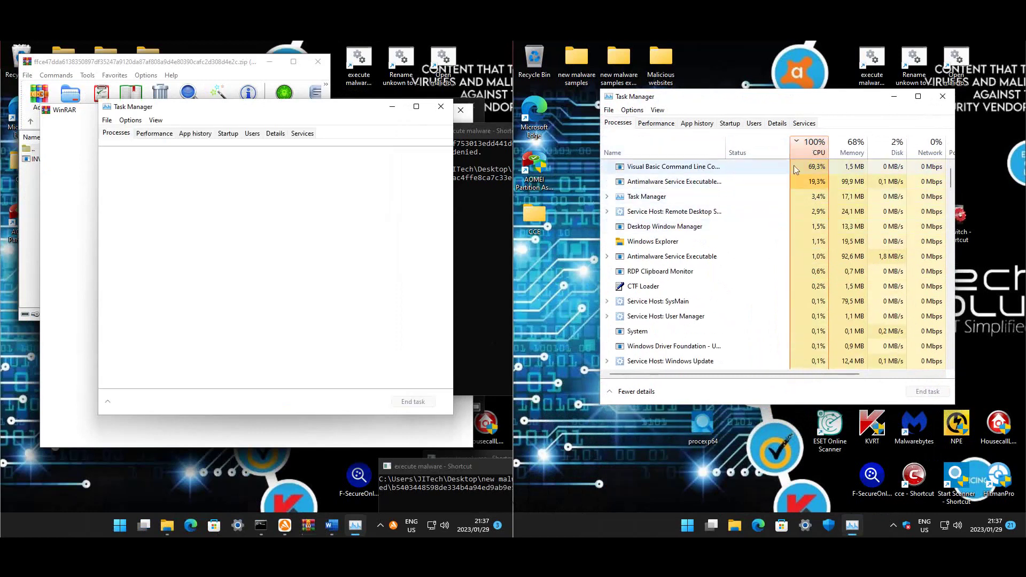
{"action": "left_click", "coordinate": [669, 167]}
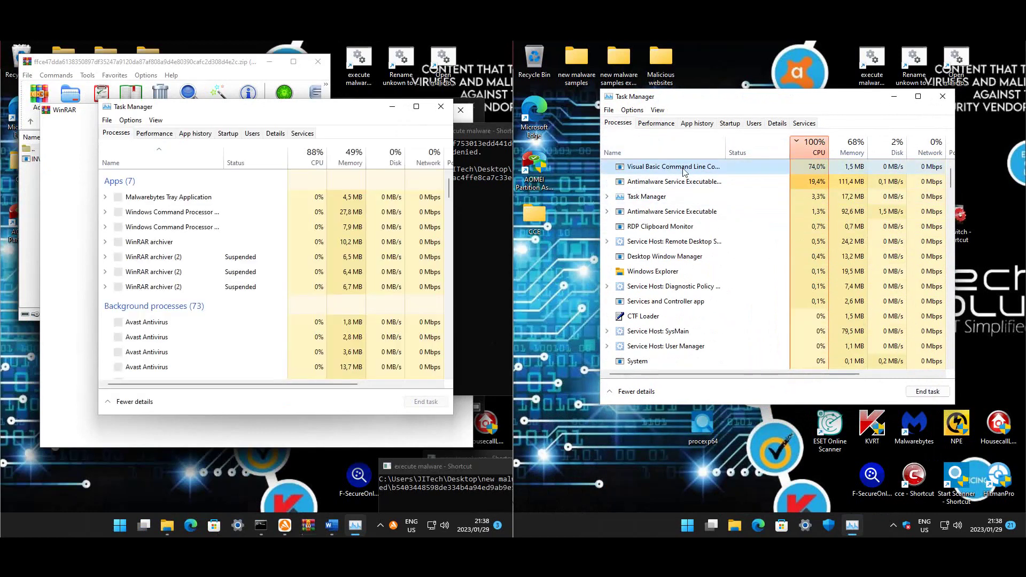
Step: Review the Defender machine's startup apps, checking the AutoIt v3 Script, Microsoft .NET Framework and Onkbjzvb entries
{"action": "left_click", "coordinate": [730, 124]}
{"action": "left_click", "coordinate": [662, 185]}
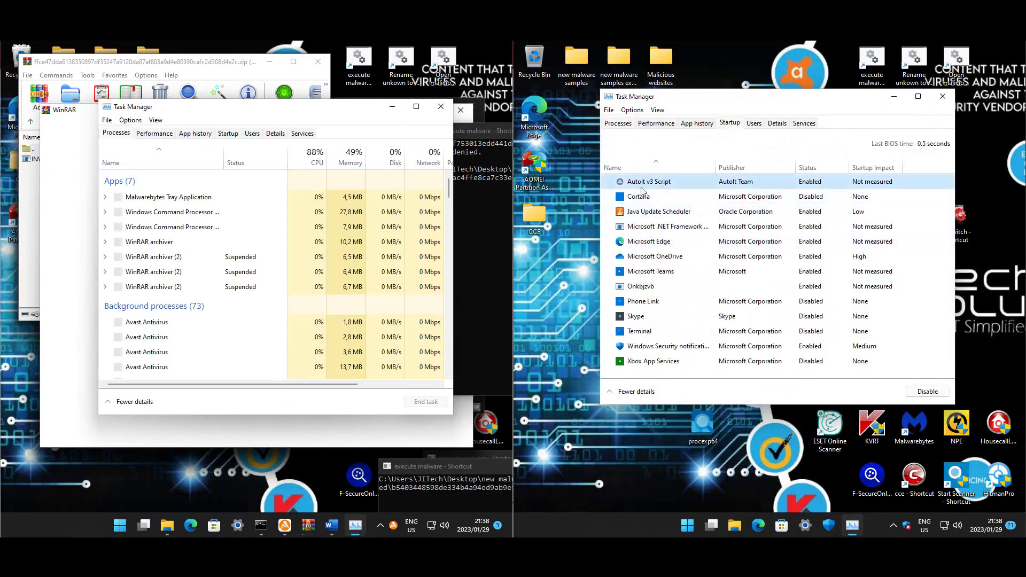
{"action": "left_click", "coordinate": [667, 226]}
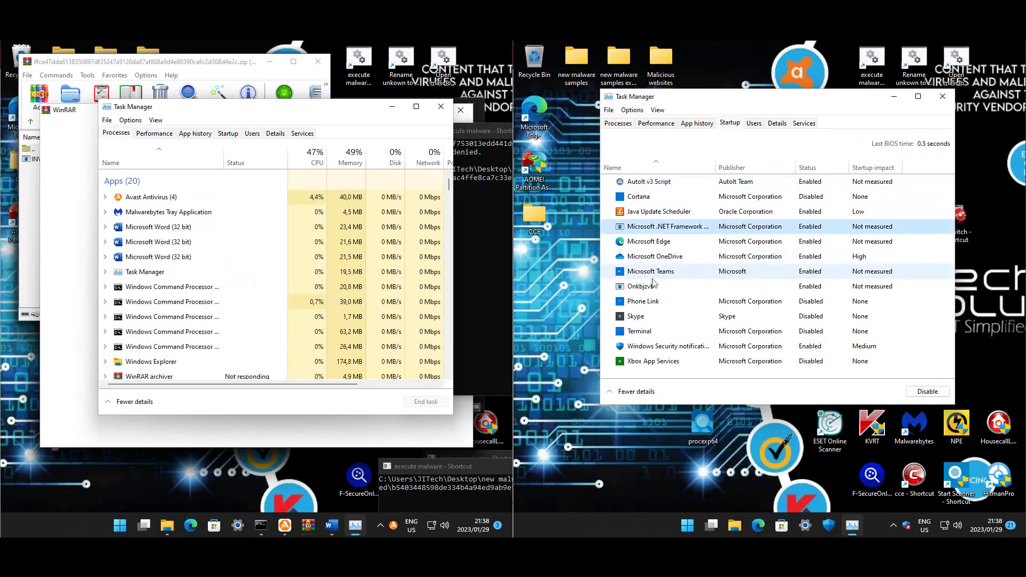
{"action": "right_click", "coordinate": [644, 288]}
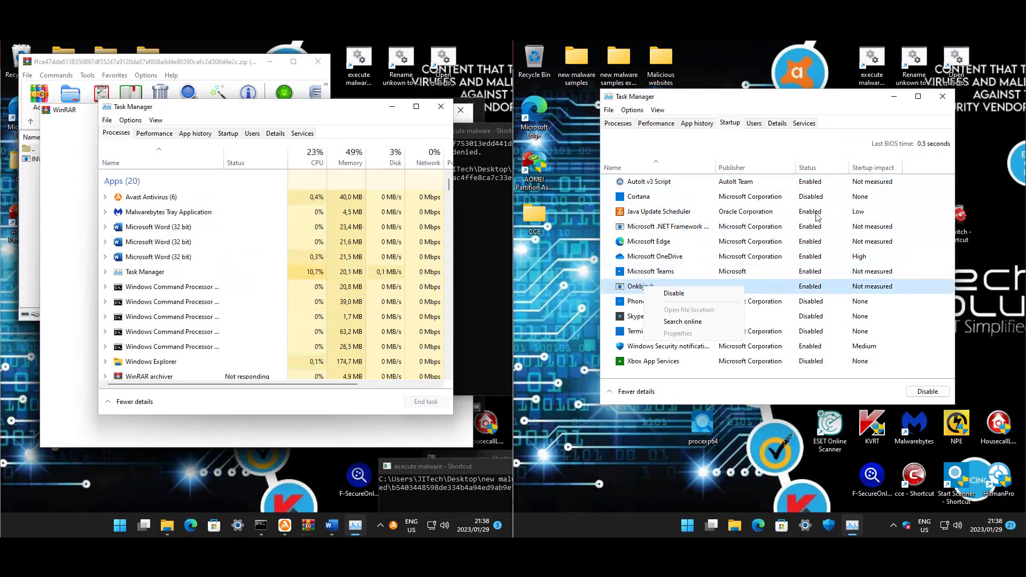
{"action": "left_click", "coordinate": [695, 212]}
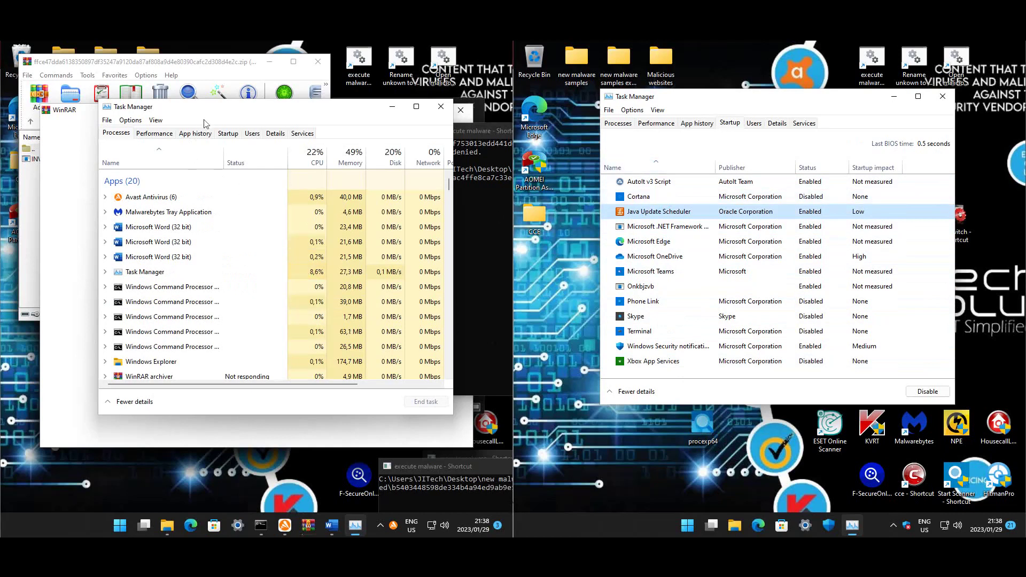
Step: Show the startup apps on the Avast machine and check the available options for the New entry
{"action": "left_click", "coordinate": [234, 134]}
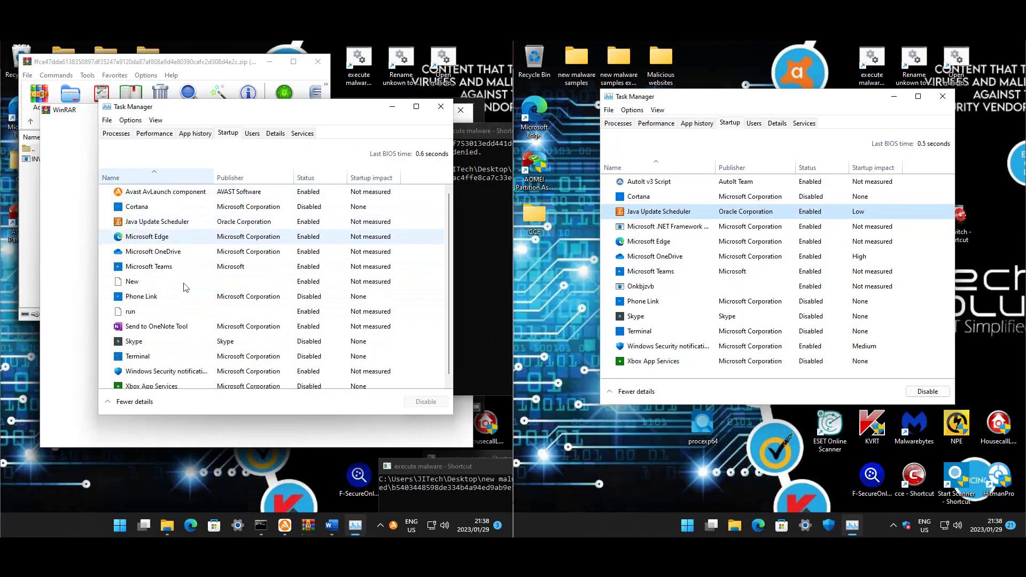
{"action": "left_click", "coordinate": [122, 285]}
{"action": "right_click", "coordinate": [123, 286]}
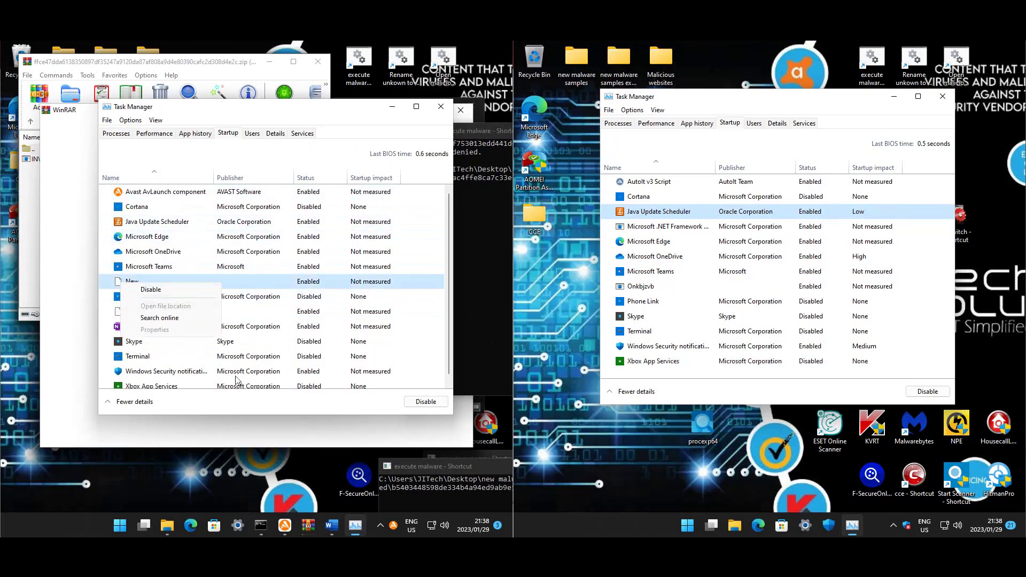
{"action": "left_click", "coordinate": [126, 374]}
Step: Inspect the file type and location in the properties of the run startup entry, and close the dialog
{"action": "left_click", "coordinate": [119, 316]}
{"action": "right_click", "coordinate": [119, 316]}
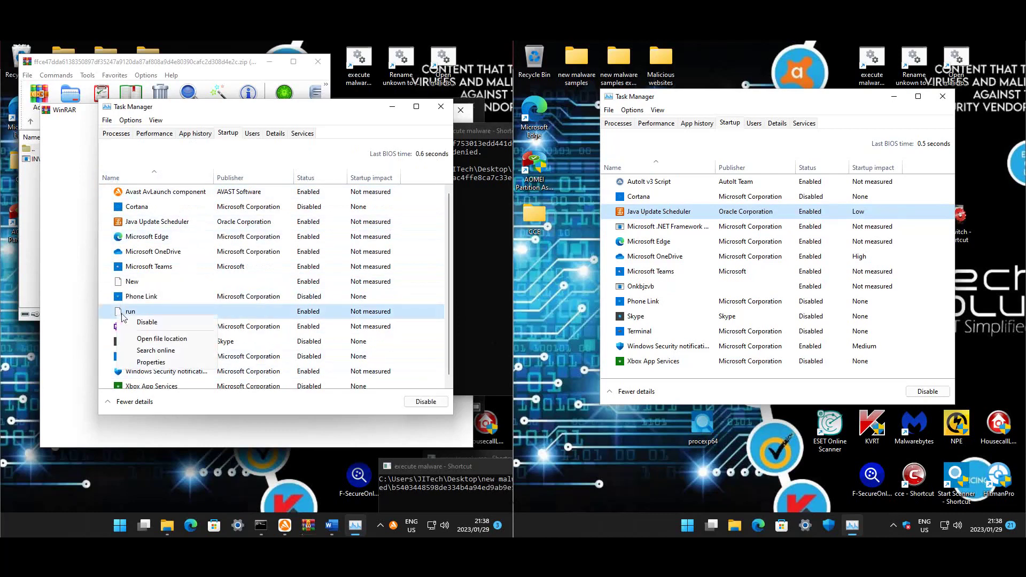
{"action": "left_click", "coordinate": [150, 365]}
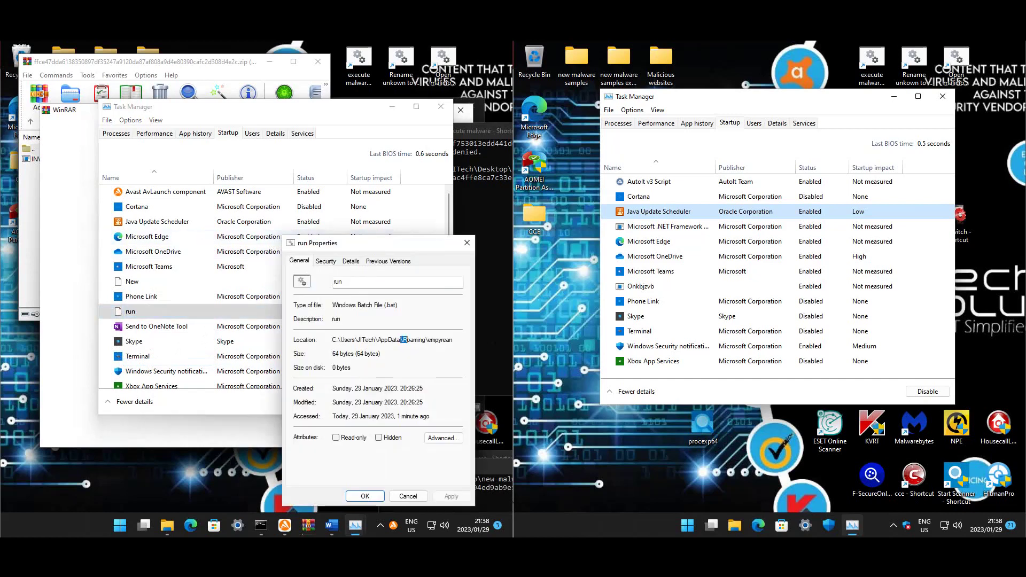
{"action": "left_click", "coordinate": [467, 242]}
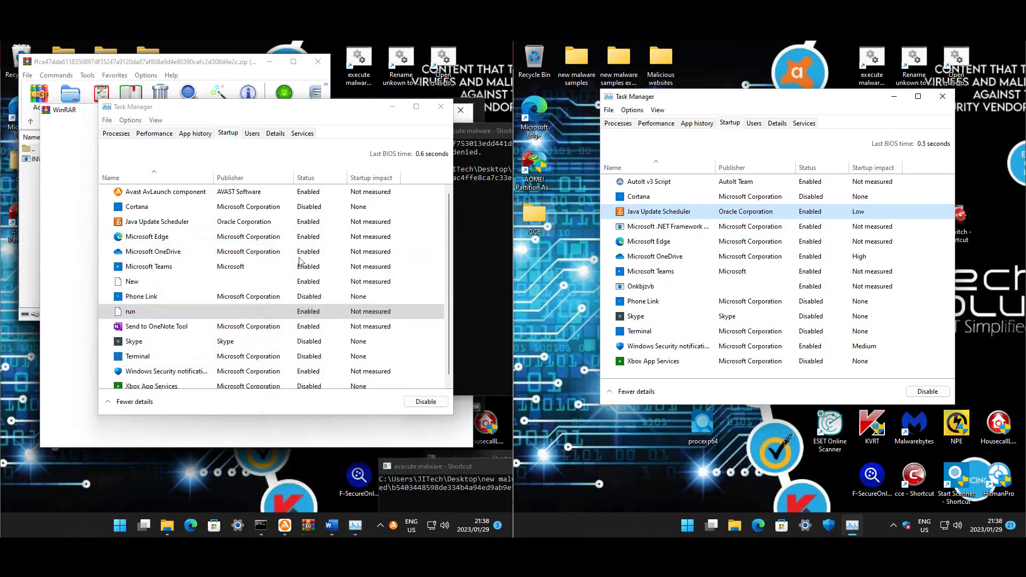
Step: Review the rest of the Avast machine's startup list, including the Send to OneNote Tool entry
{"action": "scroll", "coordinate": [179, 333], "scroll_direction": "down", "scroll_amount": 1}
{"action": "left_click", "coordinate": [184, 324]}
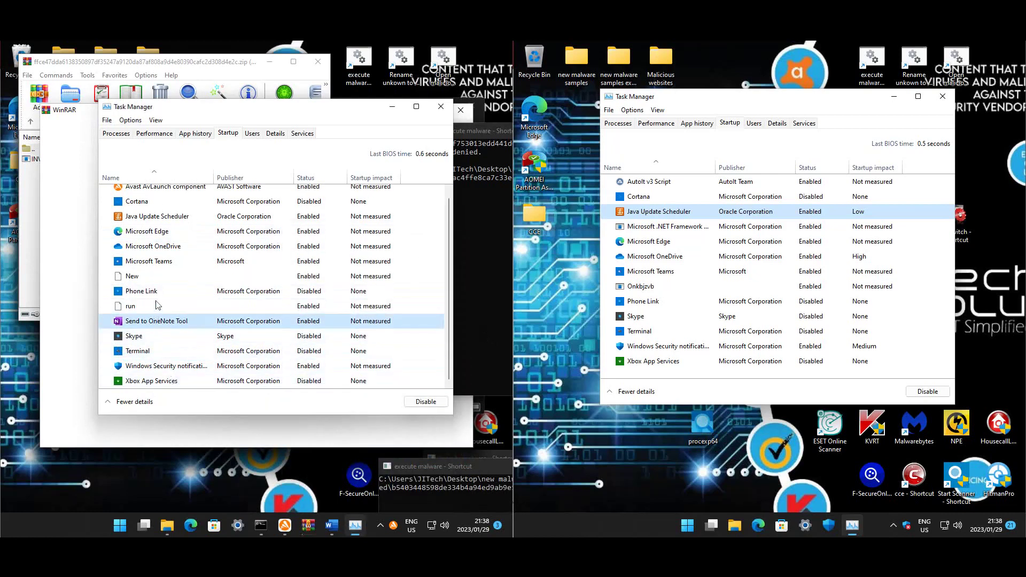
{"action": "scroll", "coordinate": [166, 302], "scroll_direction": "up", "scroll_amount": 1}
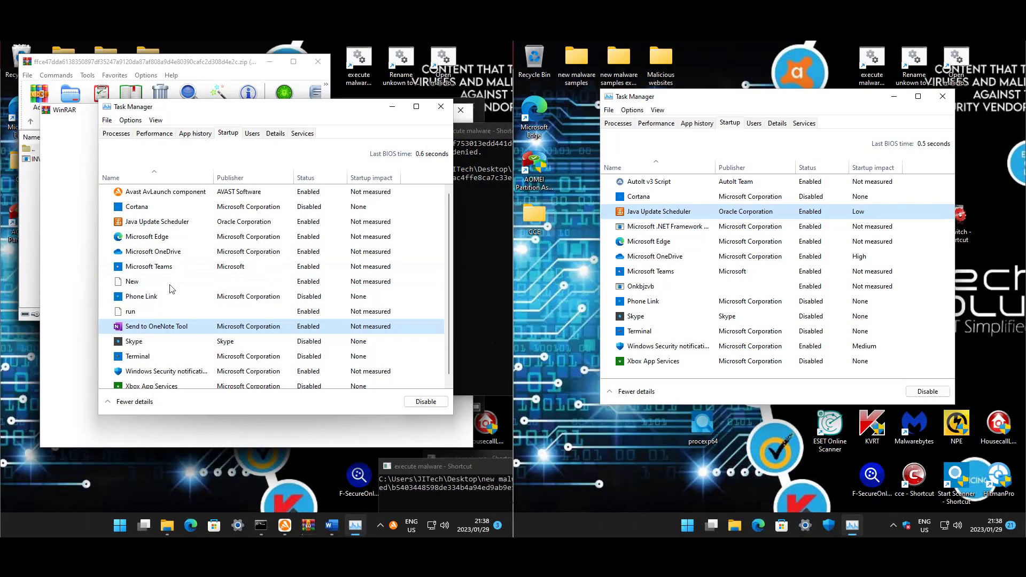
Step: Recheck the Onkbjzvb startup entry on the Defender machine and close Task Manager on the Avast machine
{"action": "left_click", "coordinate": [680, 242]}
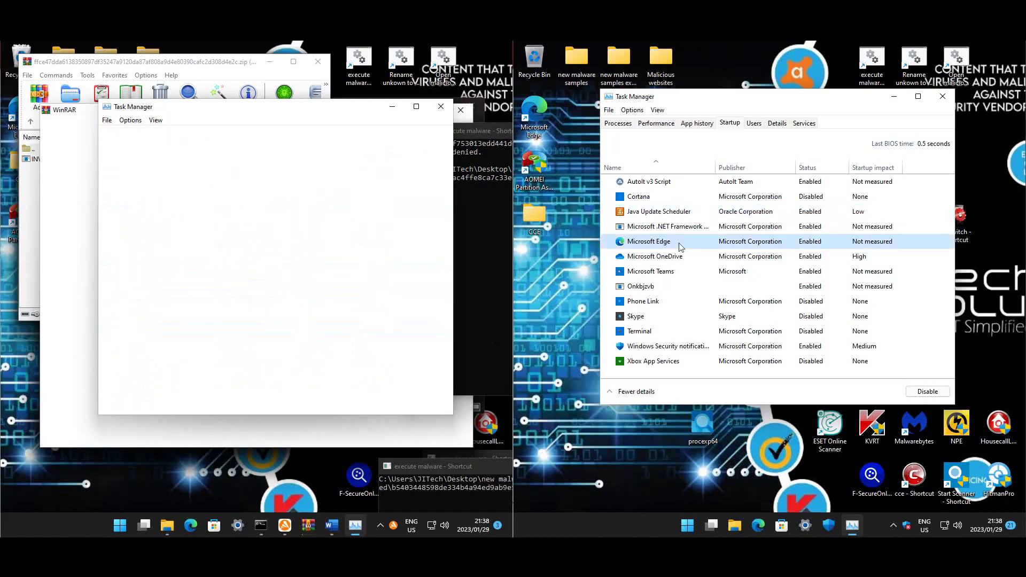
{"action": "left_click", "coordinate": [651, 287]}
{"action": "right_click", "coordinate": [650, 287]}
{"action": "left_click", "coordinate": [835, 350]}
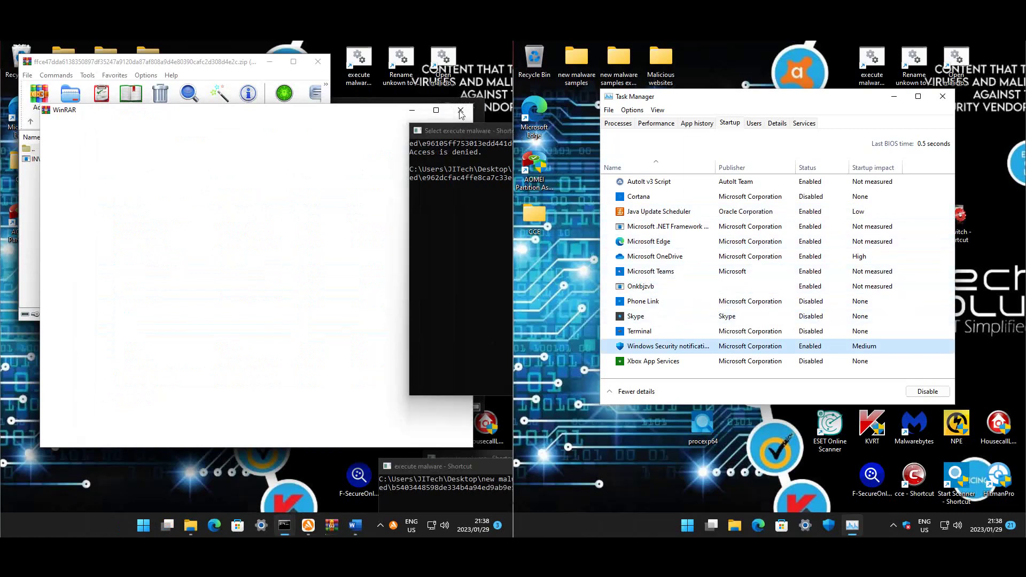
{"action": "left_click", "coordinate": [747, 416]}
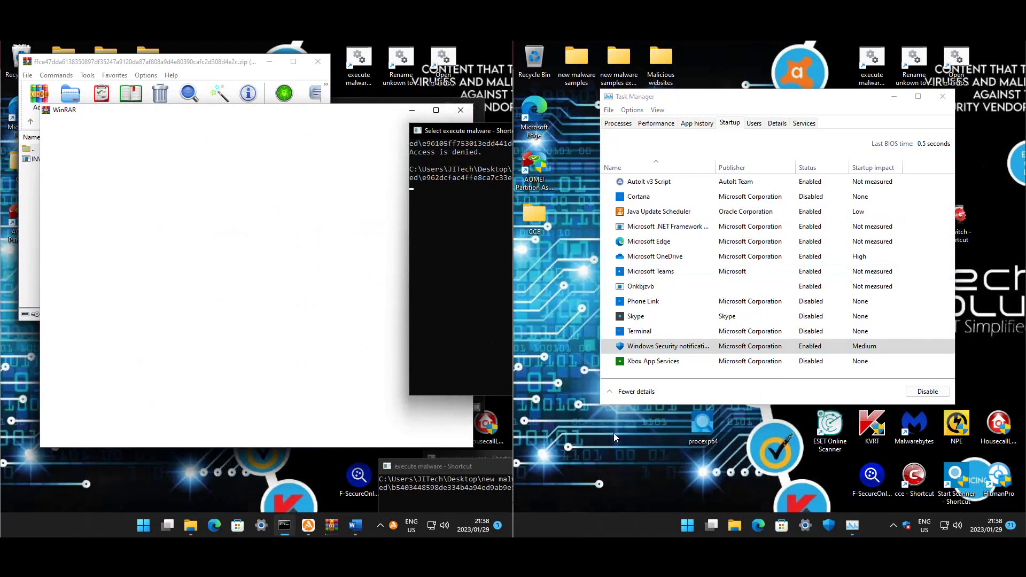
Step: Preview the open execute malware console windows and the WinRAR archive windows on the Avast machine
{"action": "left_click", "coordinate": [292, 490]}
{"action": "mouse_move", "coordinate": [284, 525]}
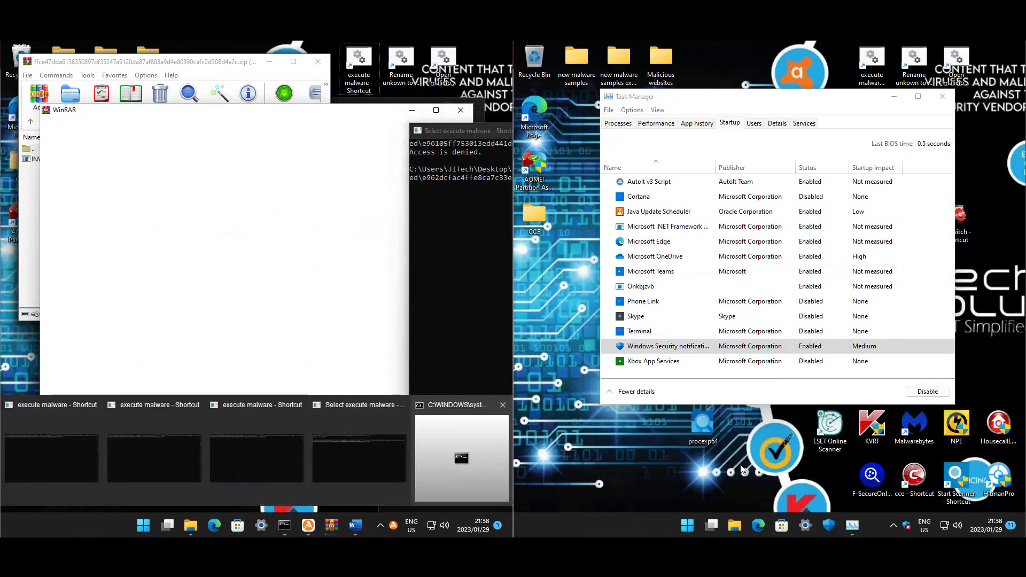
{"action": "mouse_move", "coordinate": [501, 389]}
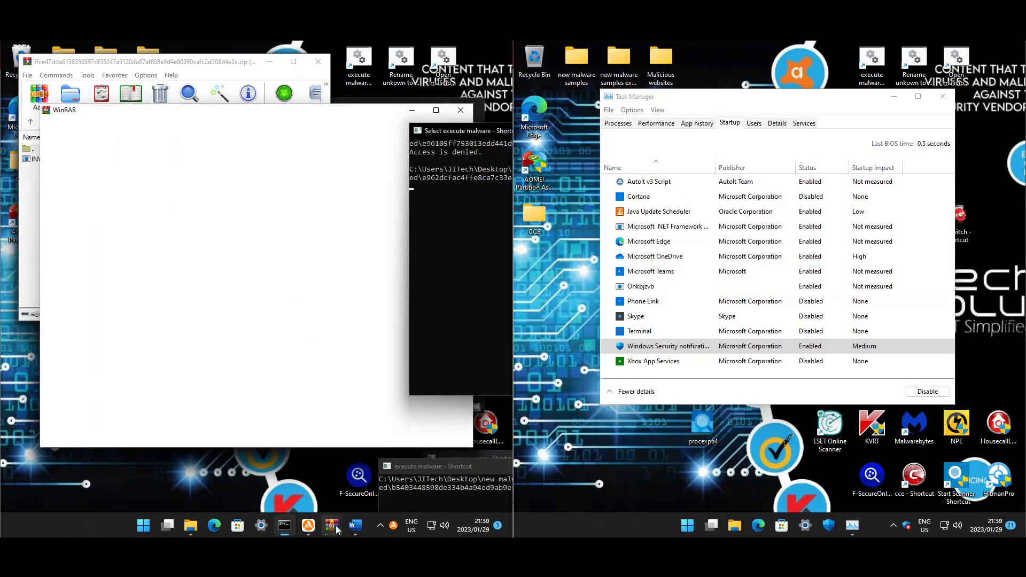
{"action": "mouse_move", "coordinate": [337, 530]}
{"action": "mouse_move", "coordinate": [301, 275]}
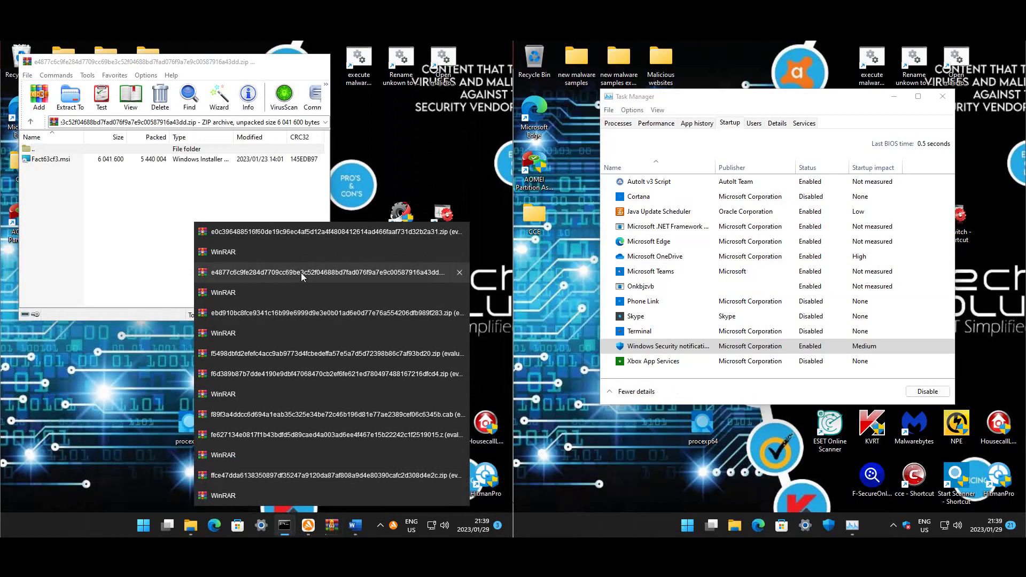
{"action": "mouse_move", "coordinate": [303, 231]}
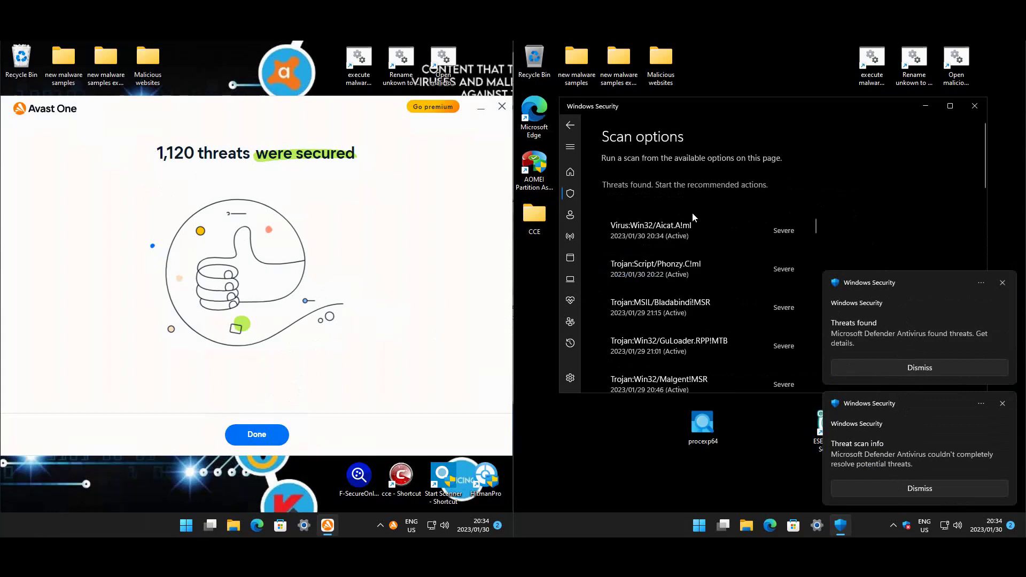
Step: Review the detected threats and the available scan types on the Defender machine's Scan options page
{"action": "scroll", "coordinate": [851, 234], "scroll_direction": "down", "scroll_amount": 10}
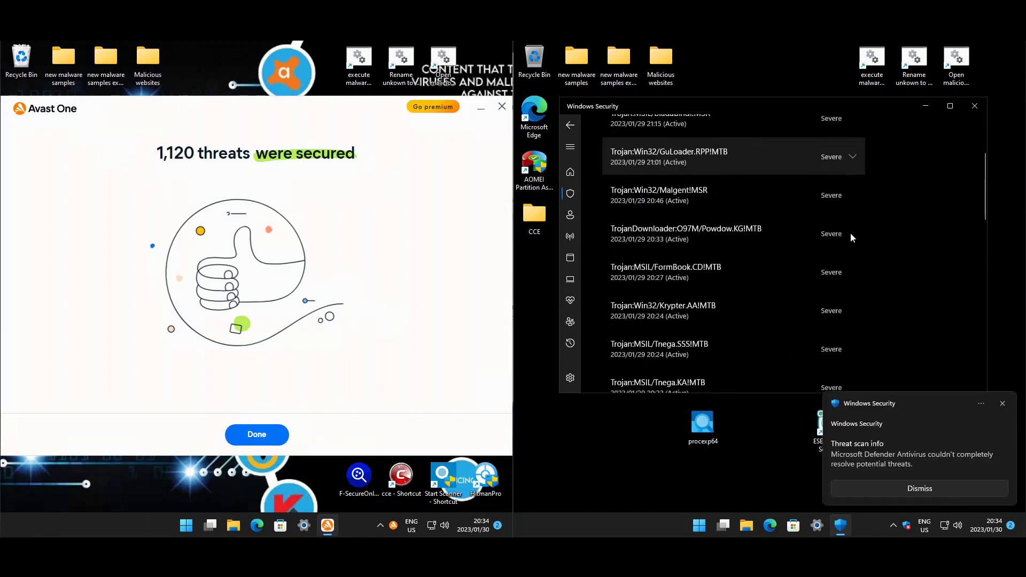
{"action": "scroll", "coordinate": [941, 259], "scroll_direction": "down", "scroll_amount": 10}
{"action": "scroll", "coordinate": [941, 259], "scroll_direction": "up", "scroll_amount": 5}
{"action": "scroll", "coordinate": [941, 259], "scroll_direction": "up", "scroll_amount": 5}
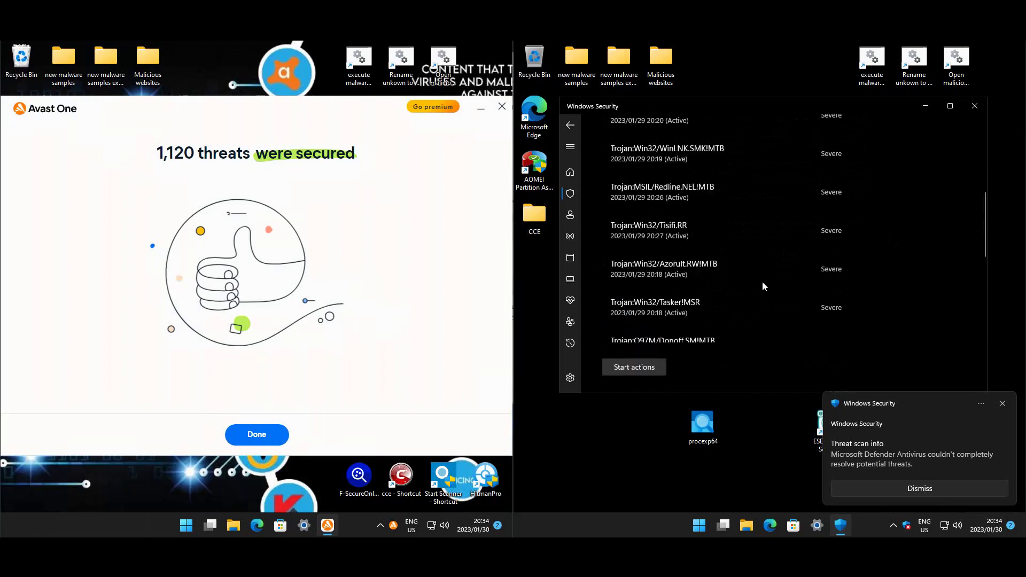
{"action": "scroll", "coordinate": [909, 214], "scroll_direction": "down", "scroll_amount": 10}
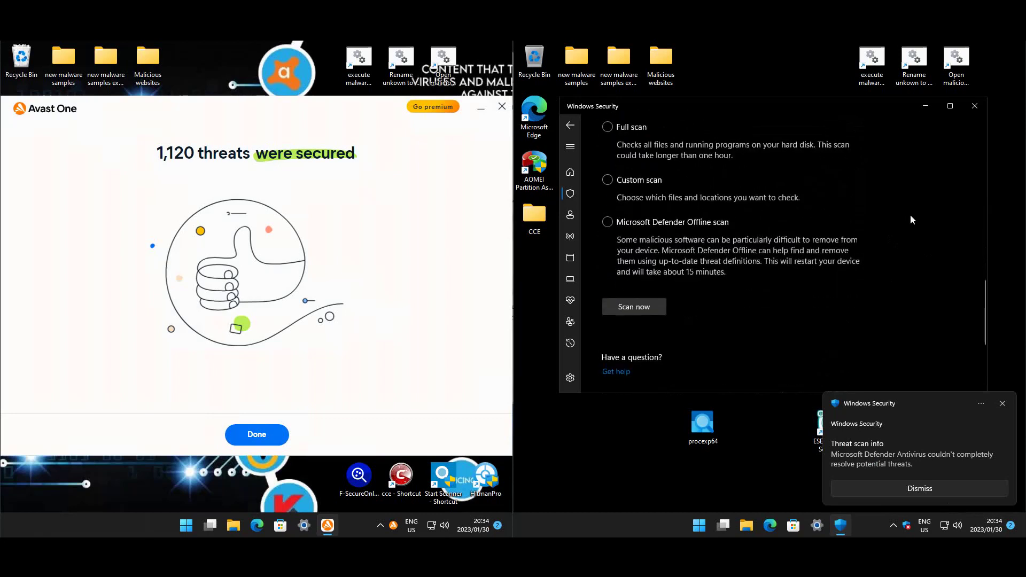
{"action": "scroll", "coordinate": [911, 219], "scroll_direction": "up", "scroll_amount": 3}
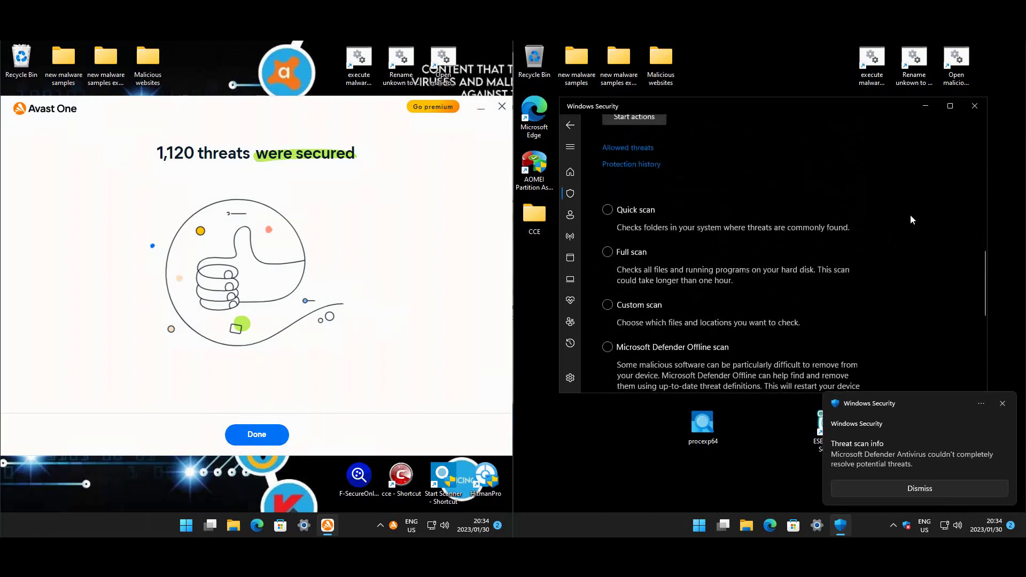
{"action": "scroll", "coordinate": [898, 271], "scroll_direction": "up", "scroll_amount": 10}
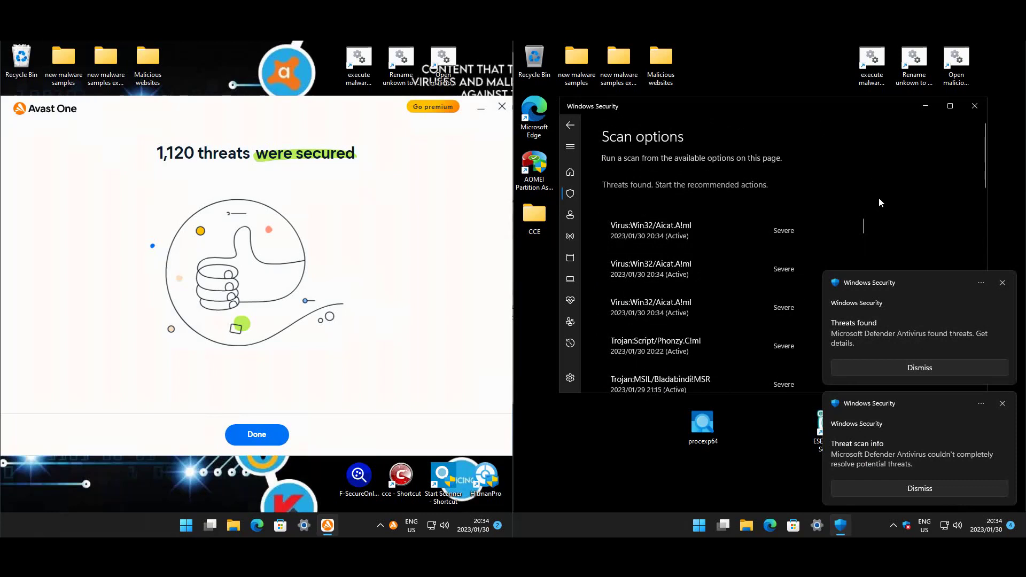
{"action": "scroll", "coordinate": [893, 196], "scroll_direction": "down", "scroll_amount": 3}
{"action": "scroll", "coordinate": [894, 197], "scroll_direction": "down", "scroll_amount": 10}
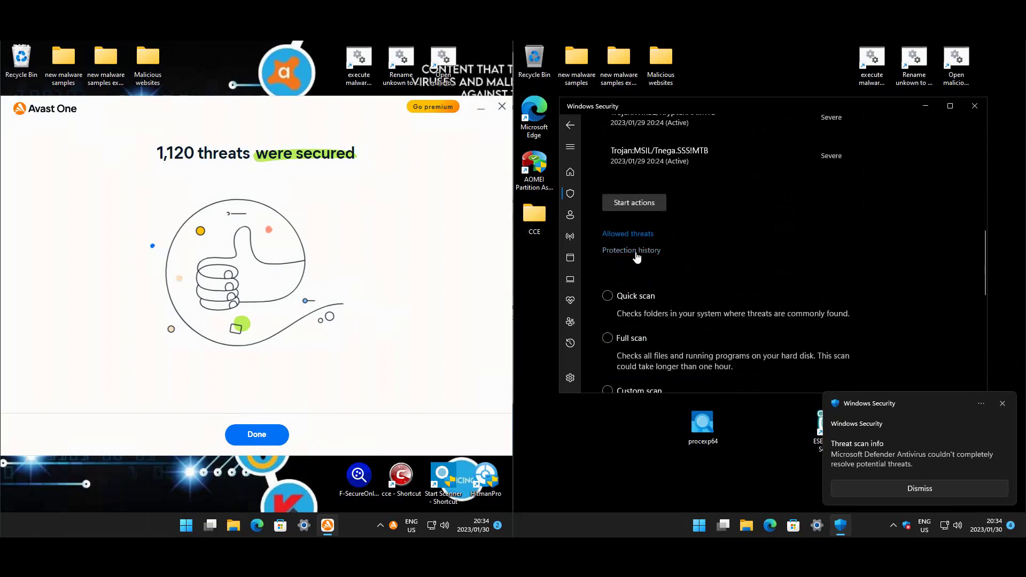
{"action": "scroll", "coordinate": [855, 261], "scroll_direction": "down", "scroll_amount": 4}
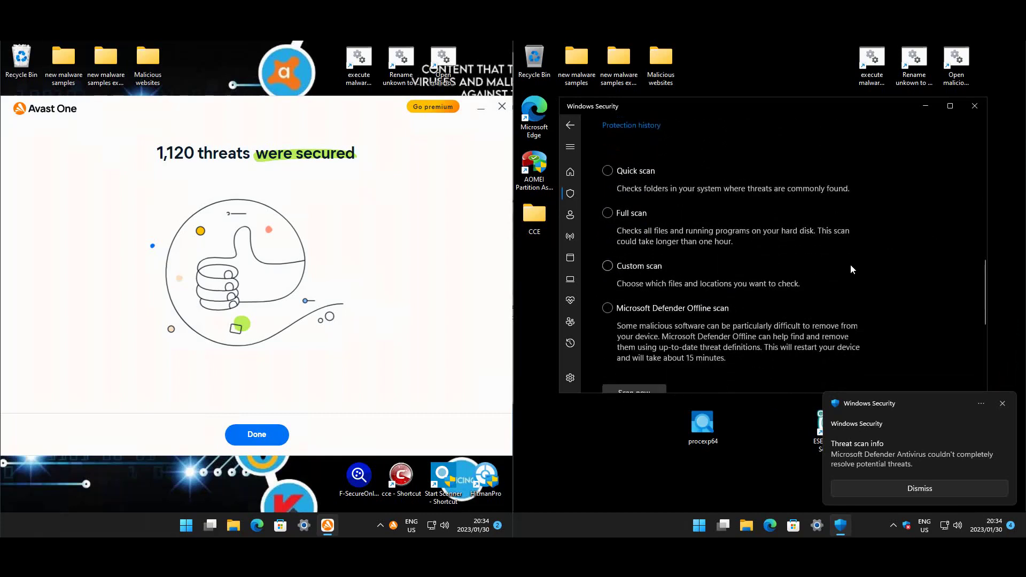
{"action": "scroll", "coordinate": [799, 253], "scroll_direction": "up", "scroll_amount": 6}
{"action": "scroll", "coordinate": [800, 248], "scroll_direction": "down", "scroll_amount": 3}
{"action": "scroll", "coordinate": [567, 224], "scroll_direction": "up", "scroll_amount": 1}
Step: Return to the Virus & threat protection page on the Defender machine and look through its threats and protection sections
{"action": "left_click", "coordinate": [570, 127]}
{"action": "scroll", "coordinate": [770, 263], "scroll_direction": "down", "scroll_amount": 2}
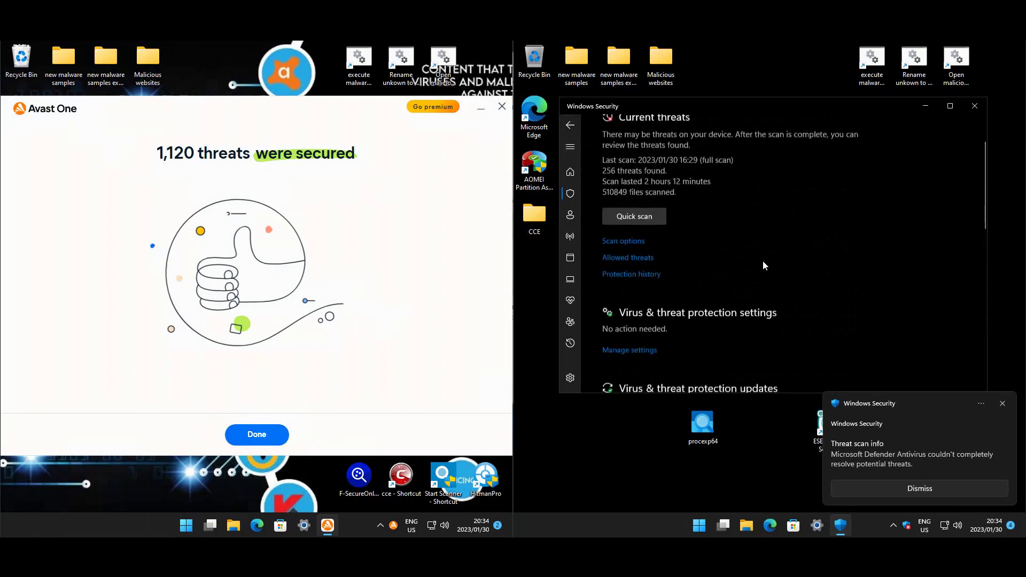
{"action": "scroll", "coordinate": [922, 200], "scroll_direction": "up", "scroll_amount": 5}
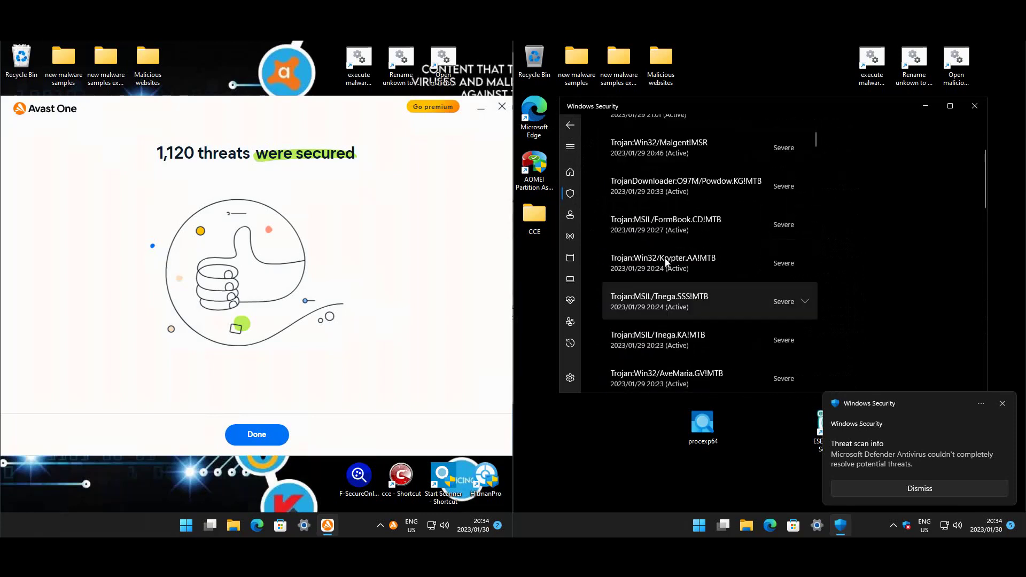
{"action": "scroll", "coordinate": [922, 201], "scroll_direction": "down", "scroll_amount": 15}
{"action": "scroll", "coordinate": [919, 210], "scroll_direction": "up", "scroll_amount": 5}
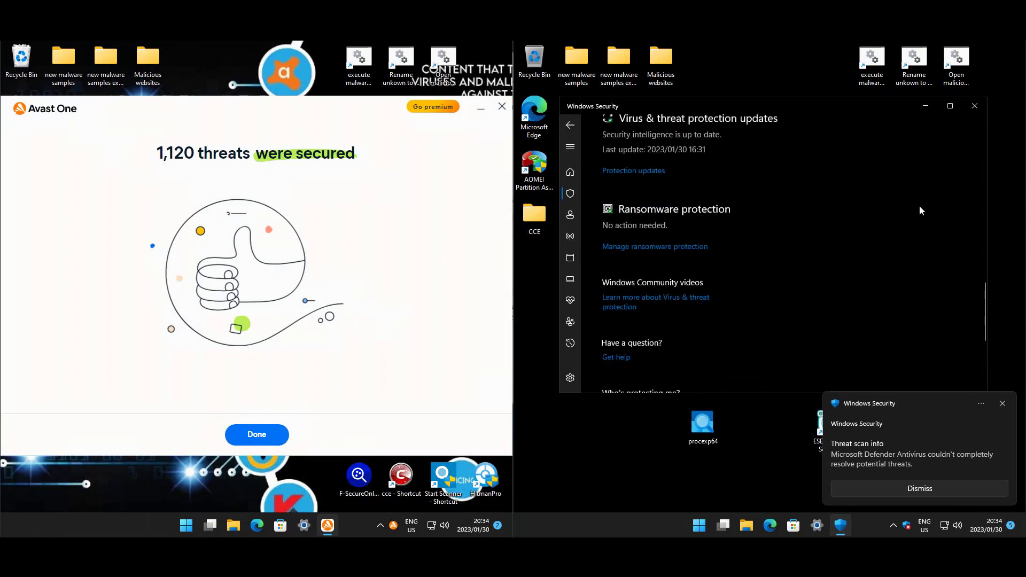
{"action": "scroll", "coordinate": [748, 259], "scroll_direction": "up", "scroll_amount": 4}
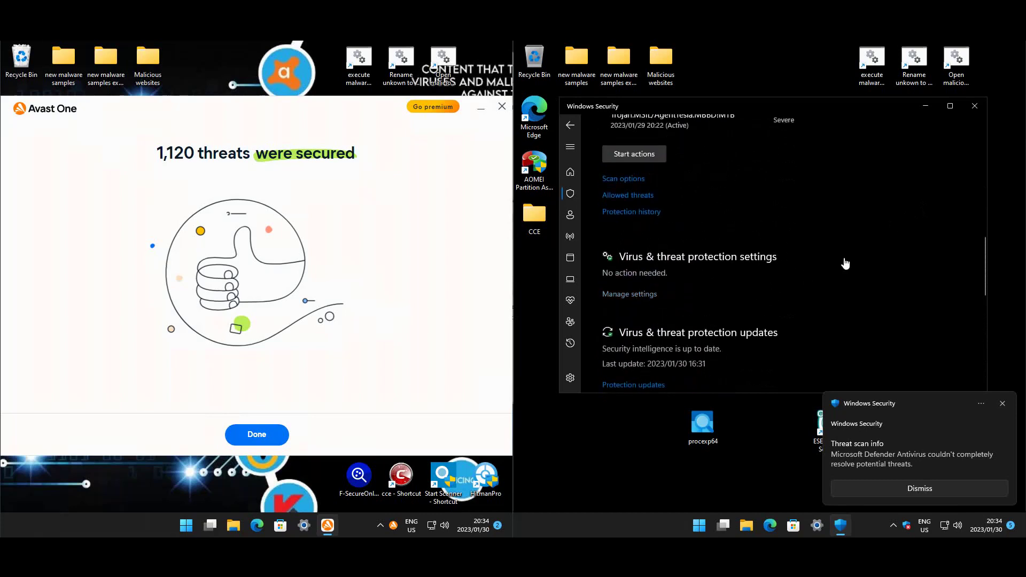
Step: Open the exclusions list from the Defender machine's Virus & threat protection settings, allowing Windows Security to make changes
{"action": "left_click", "coordinate": [873, 247]}
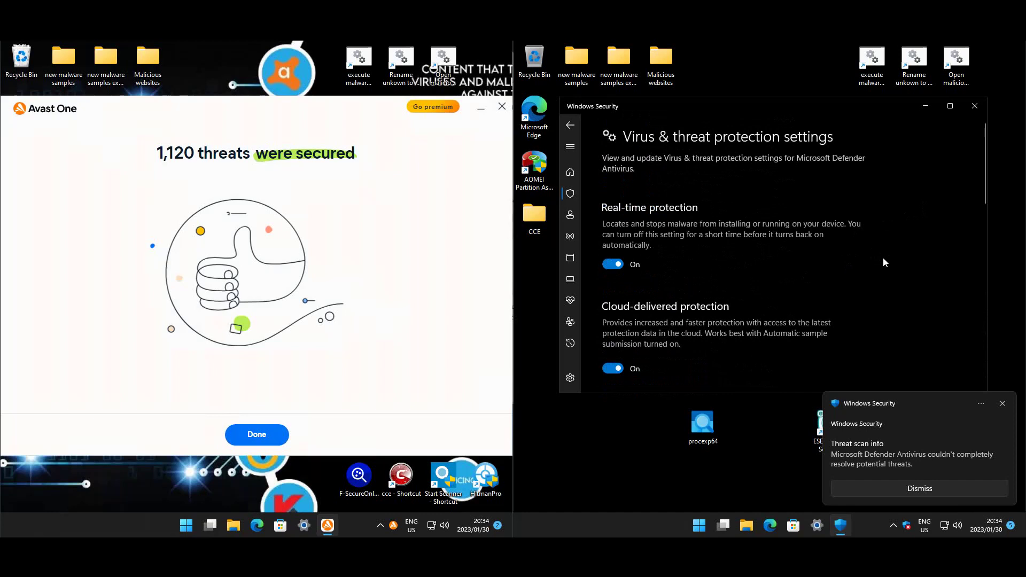
{"action": "scroll", "coordinate": [855, 260], "scroll_direction": "down", "scroll_amount": 6}
{"action": "scroll", "coordinate": [632, 237], "scroll_direction": "down", "scroll_amount": 4}
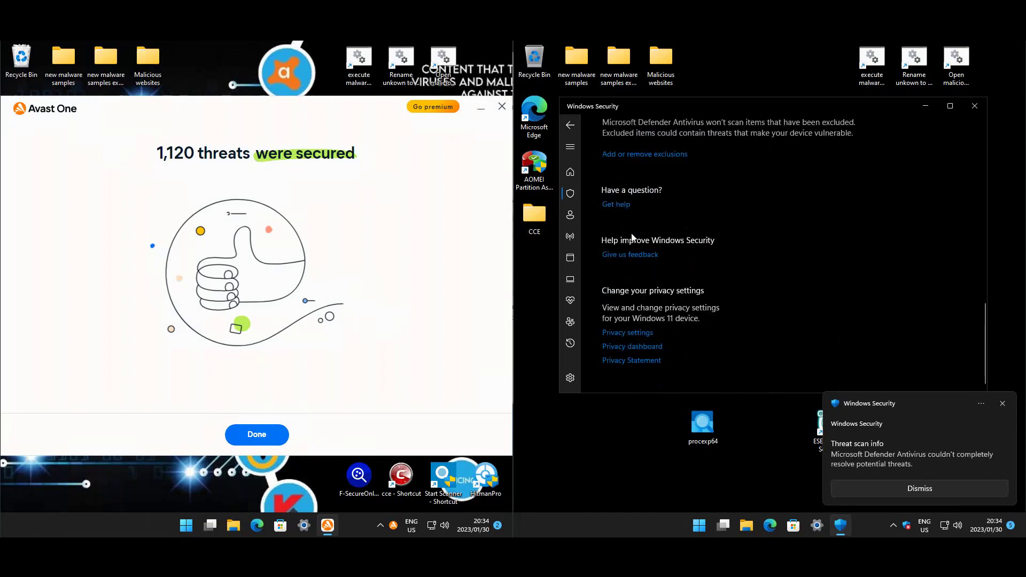
{"action": "scroll", "coordinate": [638, 206], "scroll_direction": "up", "scroll_amount": 2}
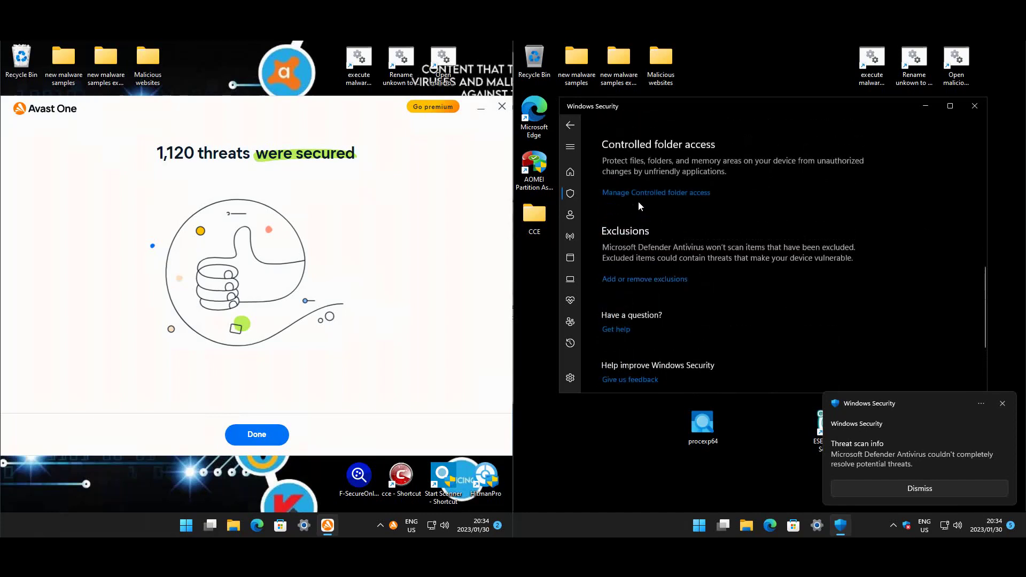
{"action": "left_click", "coordinate": [643, 282]}
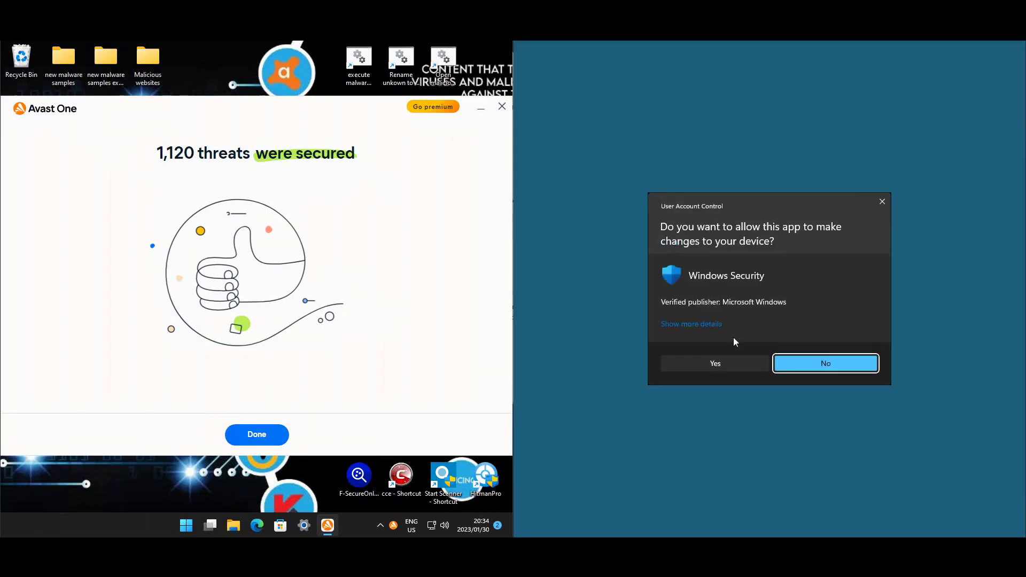
{"action": "left_click", "coordinate": [732, 364]}
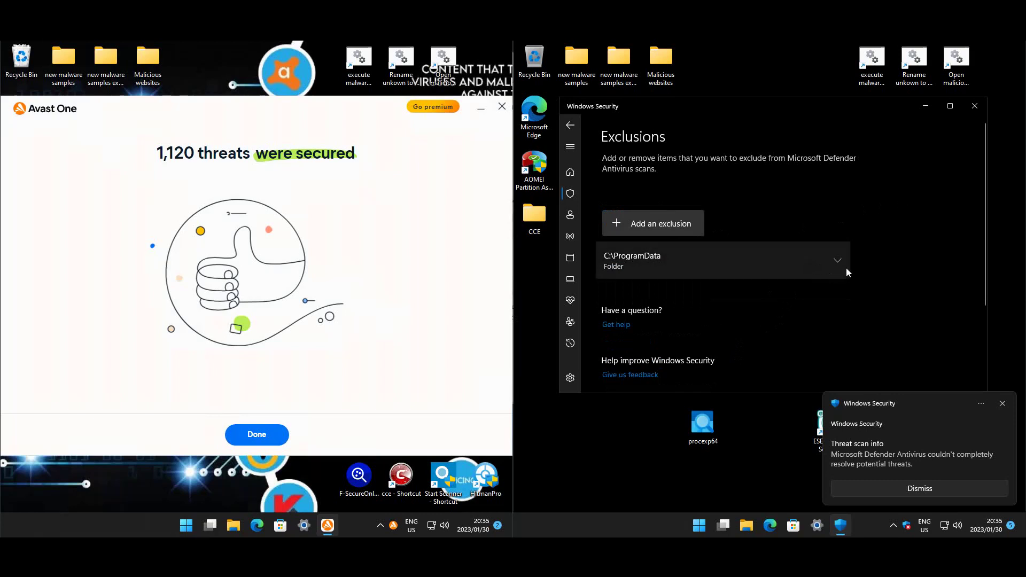
Step: Return to the current threats on the Defender machine's Virus & threat protection page and start the recommended actions
{"action": "left_click", "coordinate": [570, 126]}
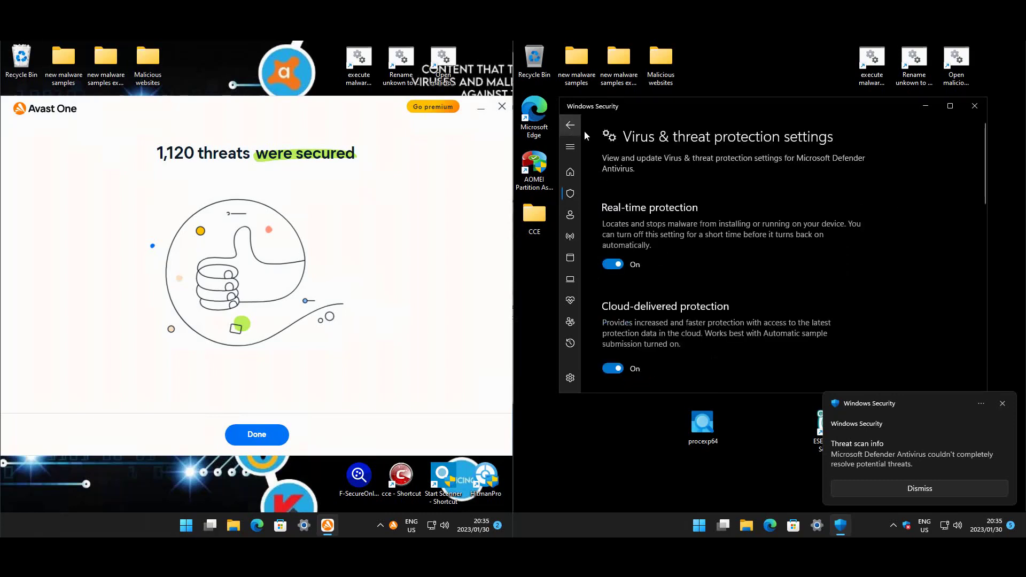
{"action": "left_click", "coordinate": [570, 126]}
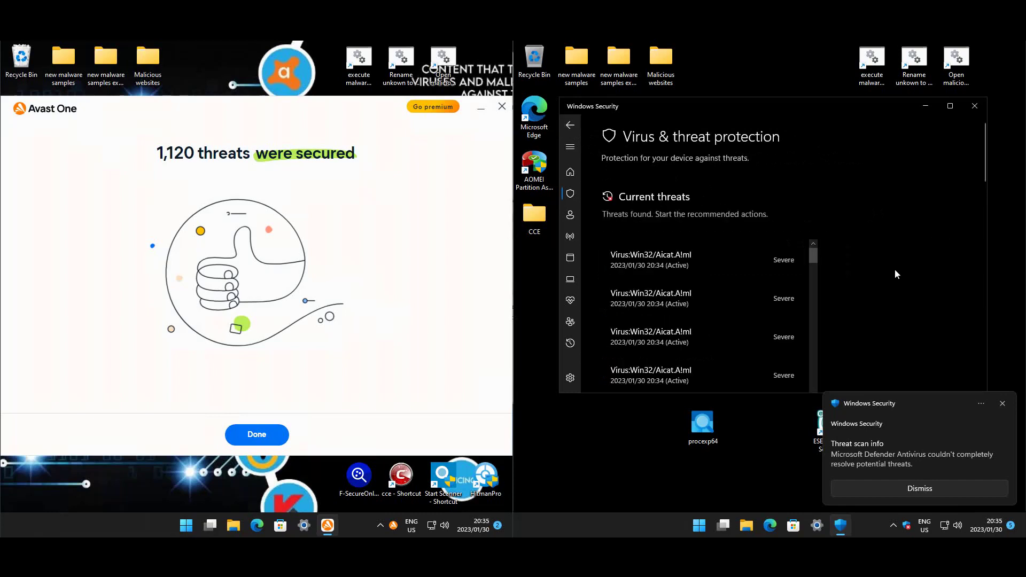
{"action": "scroll", "coordinate": [895, 271], "scroll_direction": "down", "scroll_amount": 5}
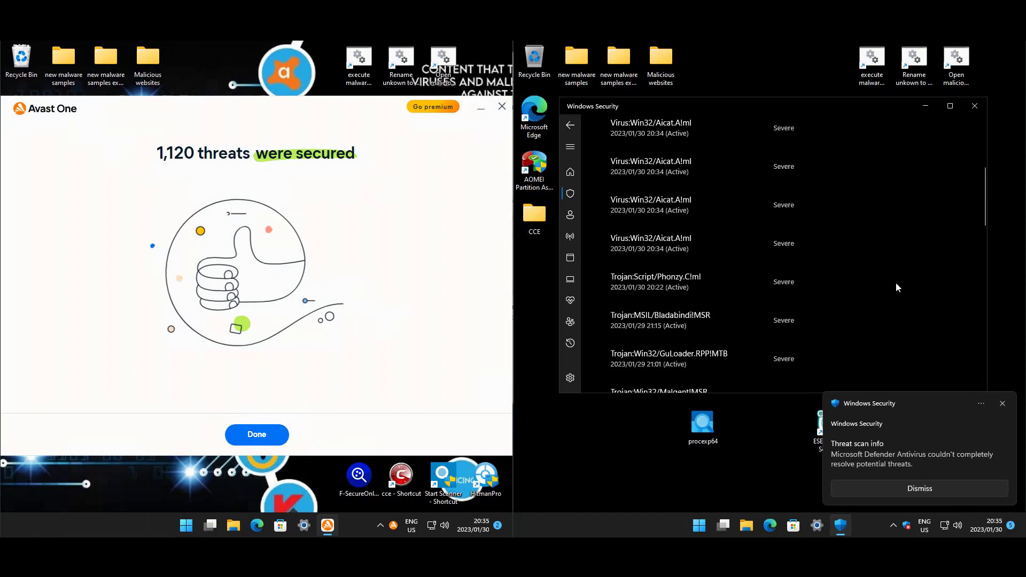
{"action": "scroll", "coordinate": [894, 289], "scroll_direction": "down", "scroll_amount": 4}
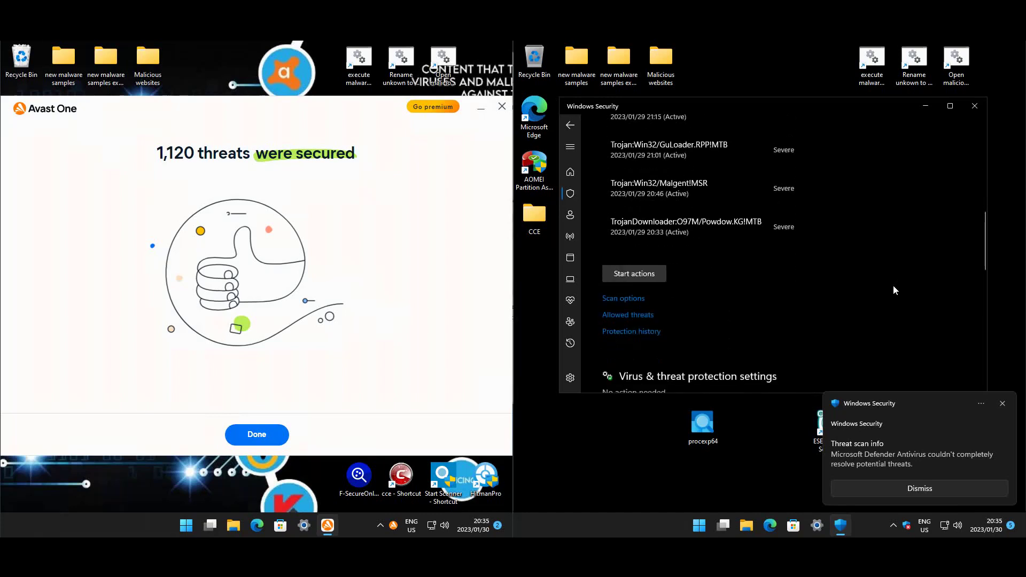
{"action": "scroll", "coordinate": [894, 291], "scroll_direction": "down", "scroll_amount": 3}
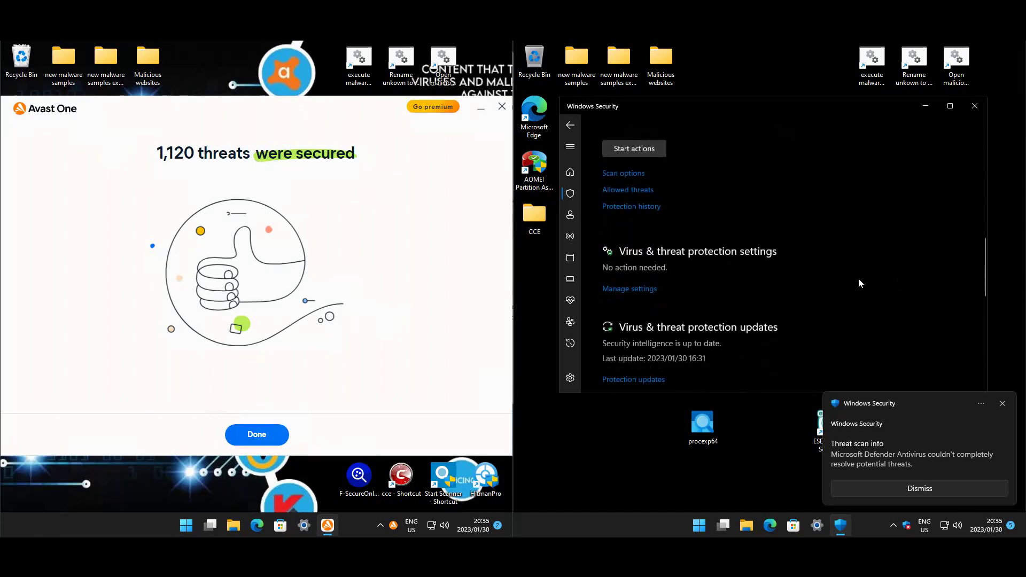
{"action": "scroll", "coordinate": [802, 265], "scroll_direction": "up", "scroll_amount": 4}
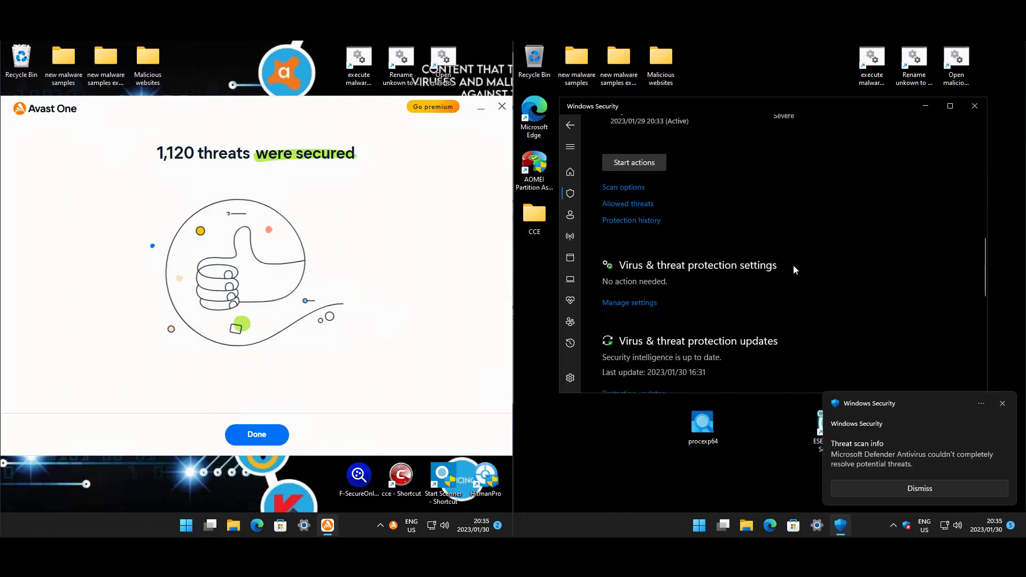
{"action": "scroll", "coordinate": [812, 216], "scroll_direction": "up", "scroll_amount": 3}
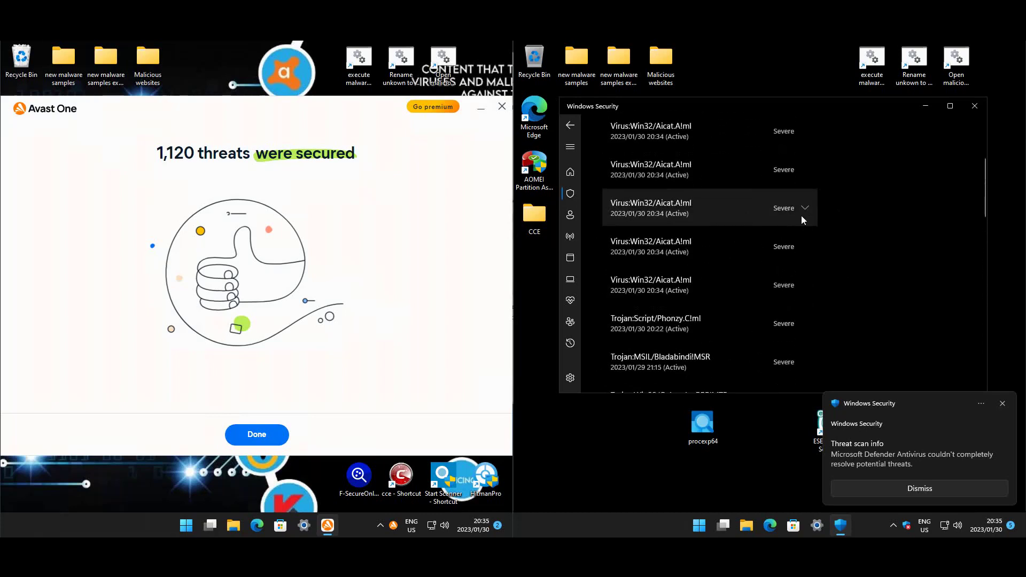
{"action": "scroll", "coordinate": [854, 251], "scroll_direction": "down", "scroll_amount": 6}
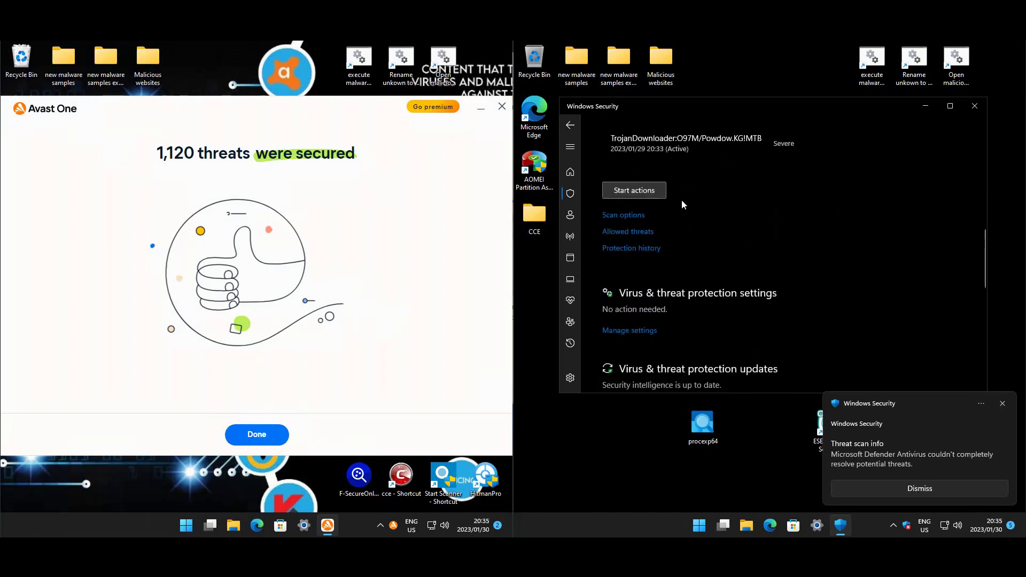
{"action": "left_click", "coordinate": [635, 190]}
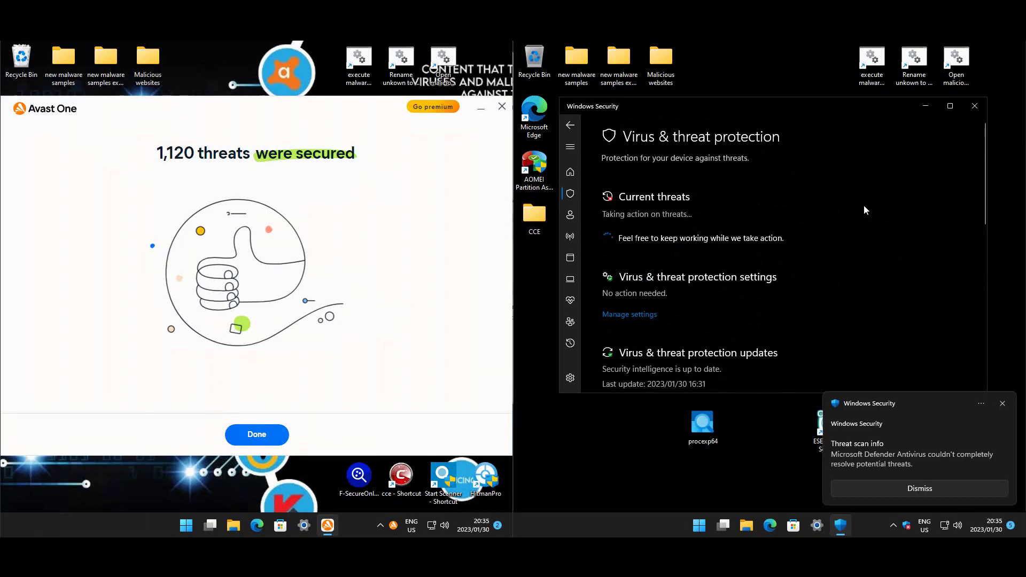
Step: Dismiss the finished Avast scan, minimize Windows Security on the Defender machine and close Avast One
{"action": "left_click", "coordinate": [257, 434]}
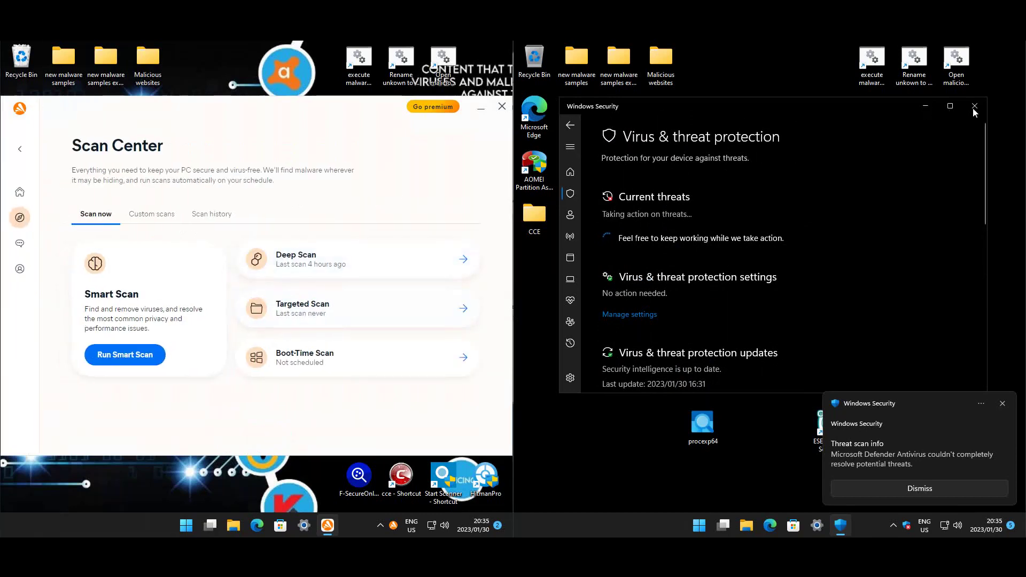
{"action": "left_click", "coordinate": [925, 107]}
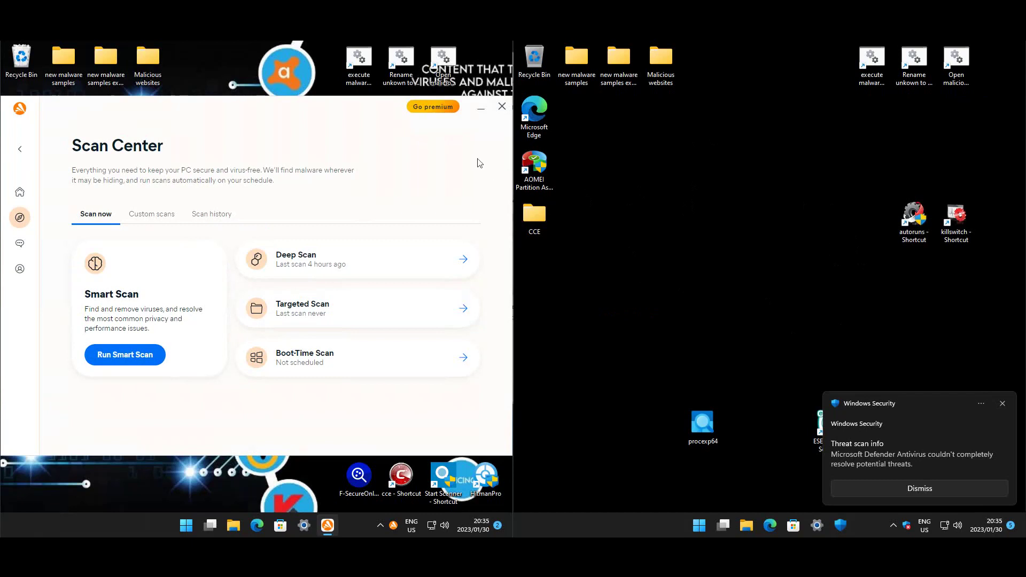
{"action": "left_click", "coordinate": [502, 106]}
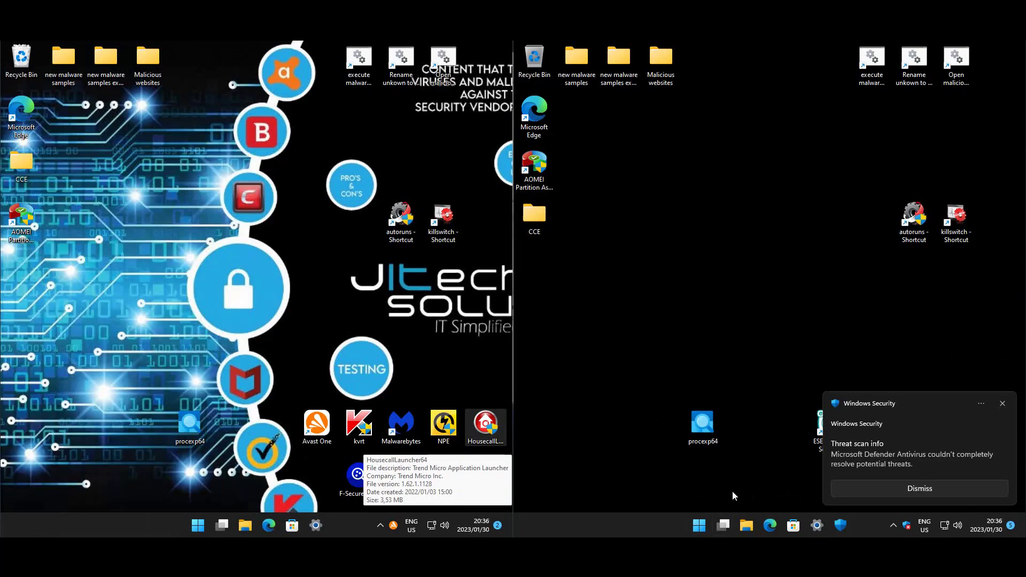
Step: Restart the Defender machine and the Avast machine
{"action": "right_click", "coordinate": [699, 526]}
{"action": "mouse_move", "coordinate": [689, 482]}
{"action": "left_click", "coordinate": [776, 502]}
{"action": "right_click", "coordinate": [198, 525]}
{"action": "mouse_move", "coordinate": [189, 483]}
{"action": "left_click", "coordinate": [271, 503]}
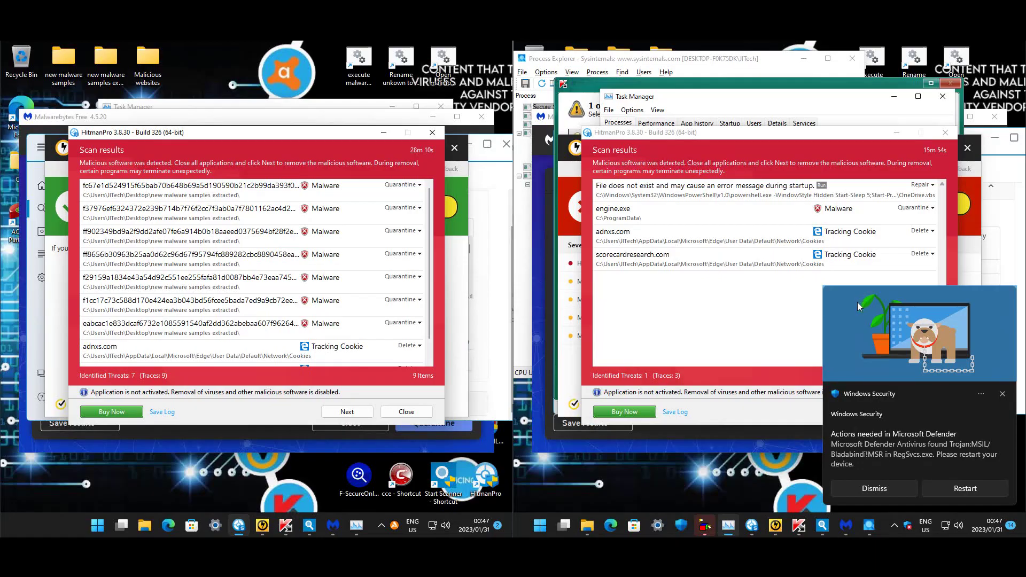
Step: Review the malware and tracking cookies in the HitmanPro scan results on the Avast machine, minimizing Process Explorer
{"action": "left_click", "coordinate": [135, 482]}
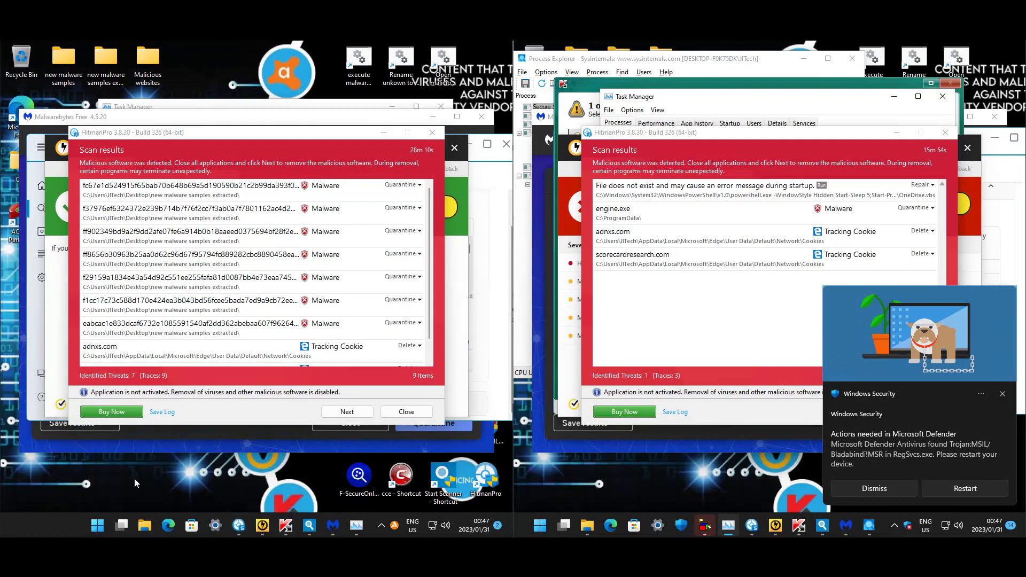
{"action": "left_click", "coordinate": [285, 145]}
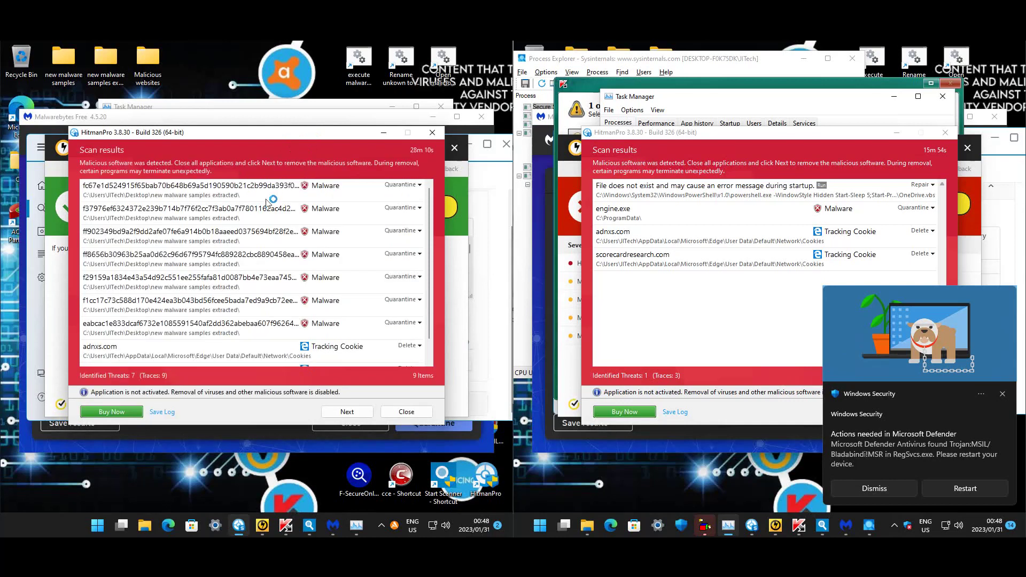
{"action": "scroll", "coordinate": [280, 237], "scroll_direction": "down", "scroll_amount": 1}
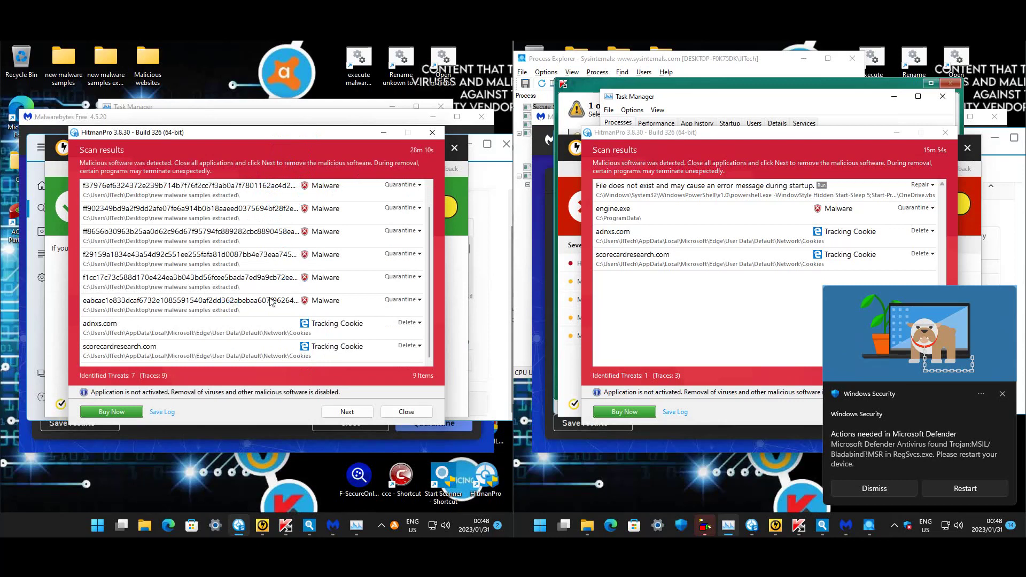
{"action": "scroll", "coordinate": [257, 241], "scroll_direction": "up", "scroll_amount": 1}
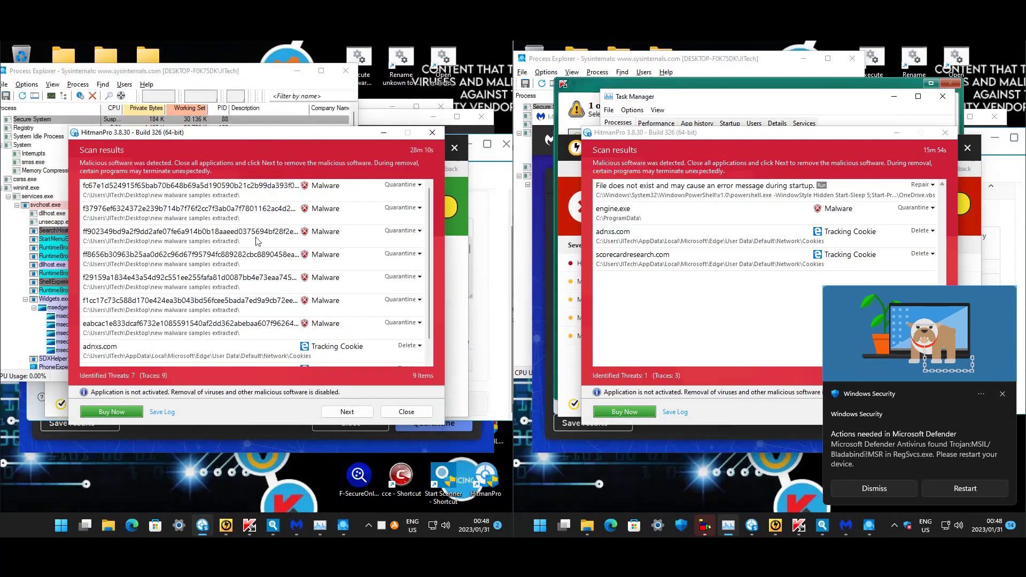
{"action": "left_click", "coordinate": [297, 71]}
{"action": "scroll", "coordinate": [280, 234], "scroll_direction": "down", "scroll_amount": 1}
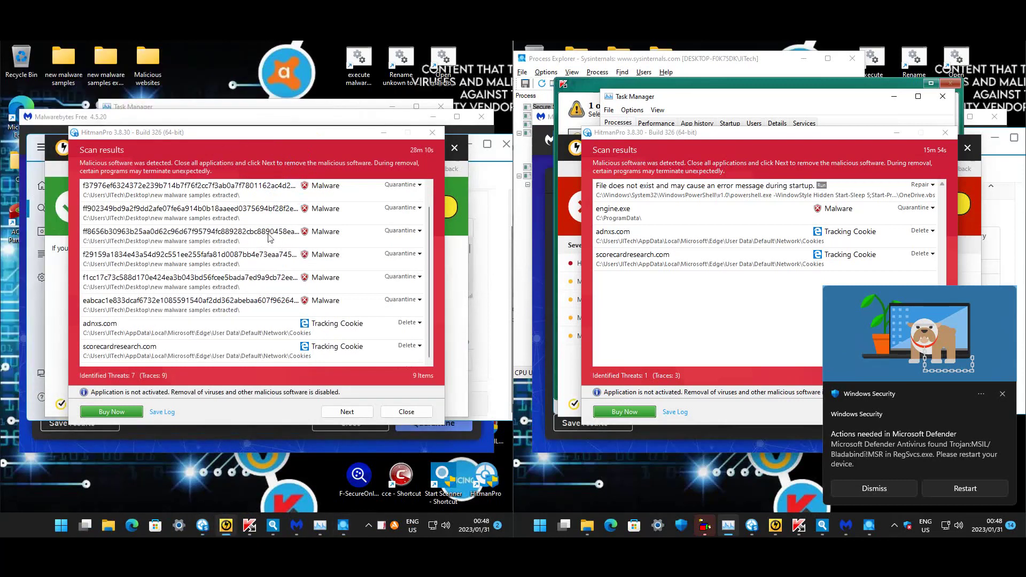
Step: Close HitmanPro on the Avast machine and bring the HitmanPro scan results on the Defender machine to the front
{"action": "left_click", "coordinate": [406, 411]}
{"action": "left_click", "coordinate": [675, 308]}
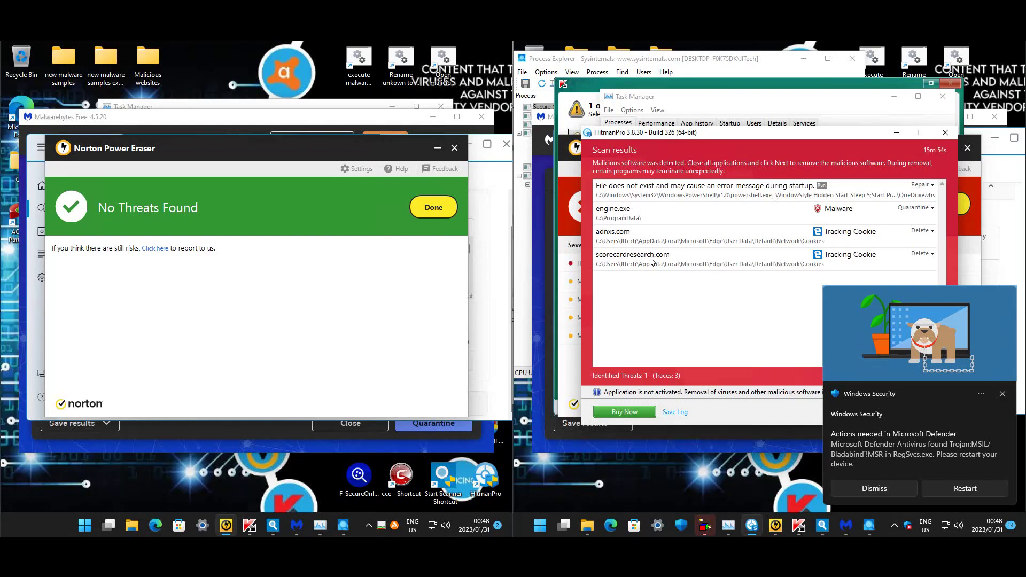
Step: Close HitmanPro and dismiss the Windows Security alert on the Defender machine
{"action": "left_click", "coordinate": [945, 132]}
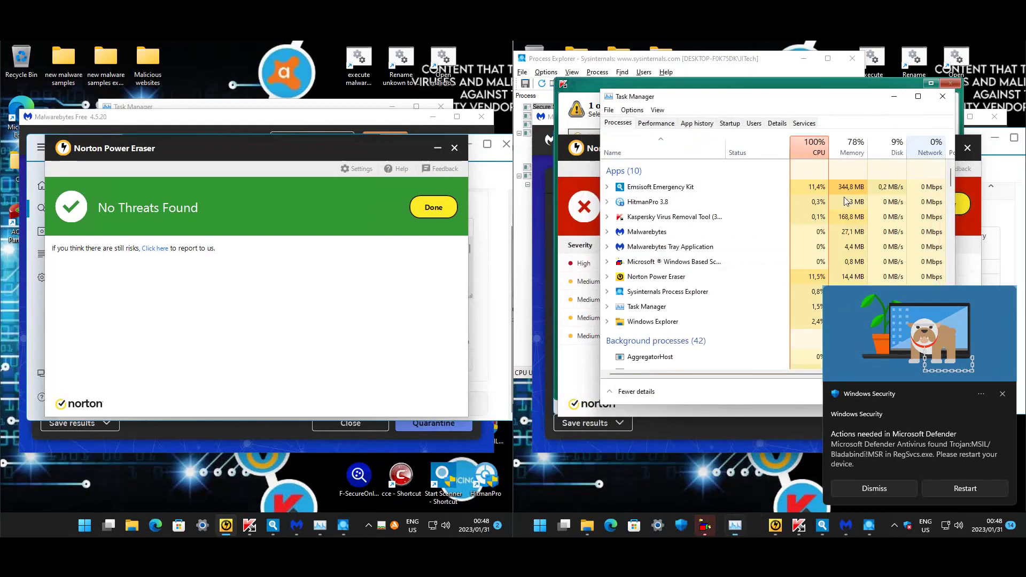
{"action": "left_click", "coordinate": [889, 486]}
Step: Finish the Norton Power Eraser results on the Avast machine and inspect the details of c:\programdata\engine.exe in Norton's results on the Defender machine
{"action": "left_click", "coordinate": [433, 207]}
{"action": "left_click", "coordinate": [776, 525]}
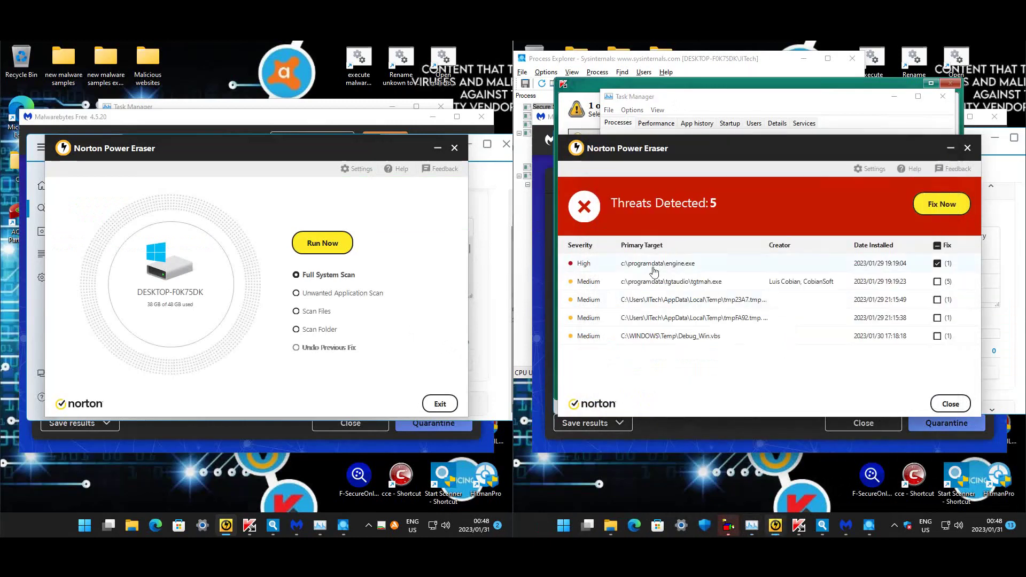
{"action": "left_click", "coordinate": [681, 264]}
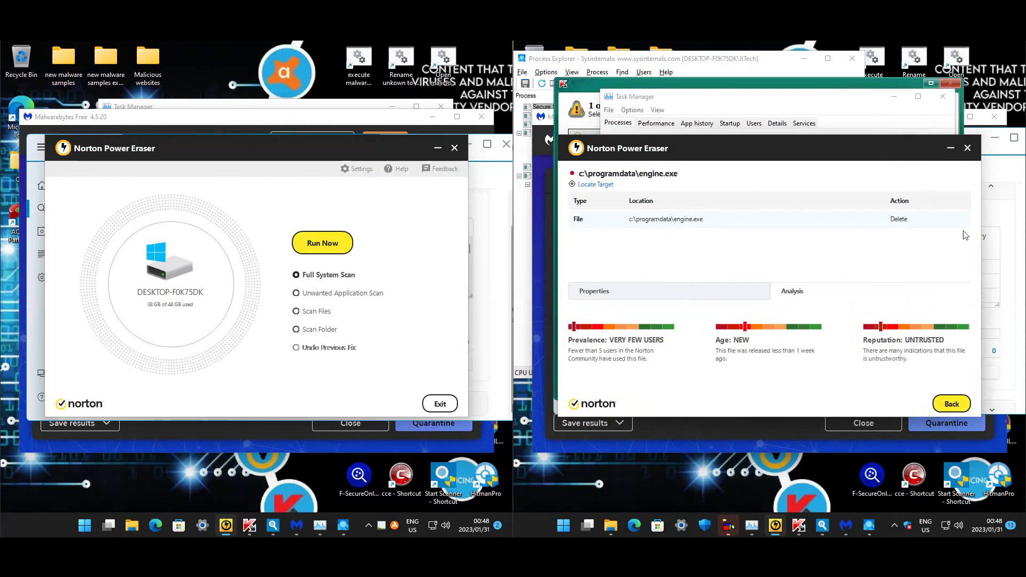
{"action": "left_click", "coordinate": [951, 404]}
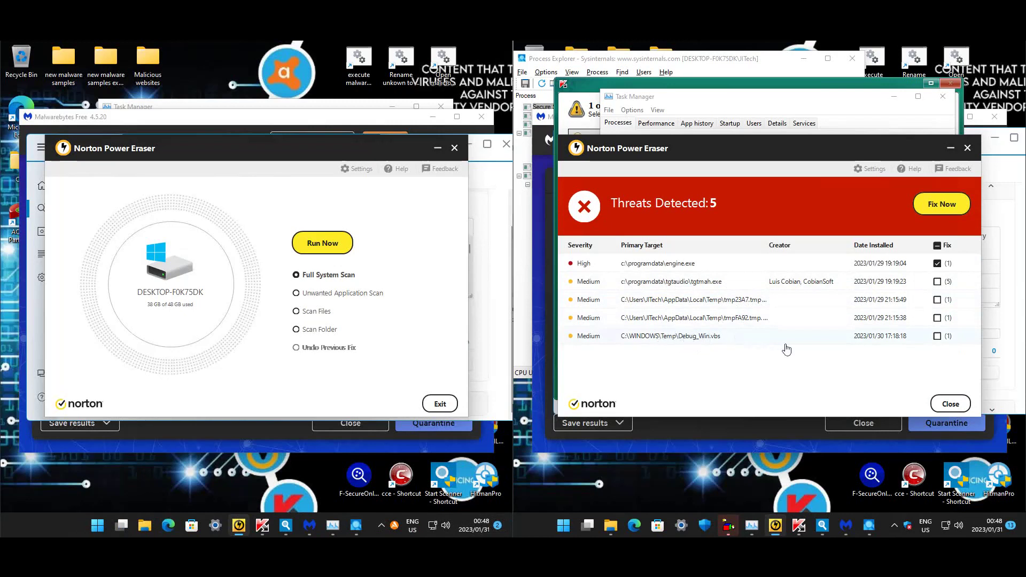
Step: Close the Norton Power Eraser results on the Defender machine without fixing anything and exit Norton on both machines
{"action": "left_click", "coordinate": [951, 404]}
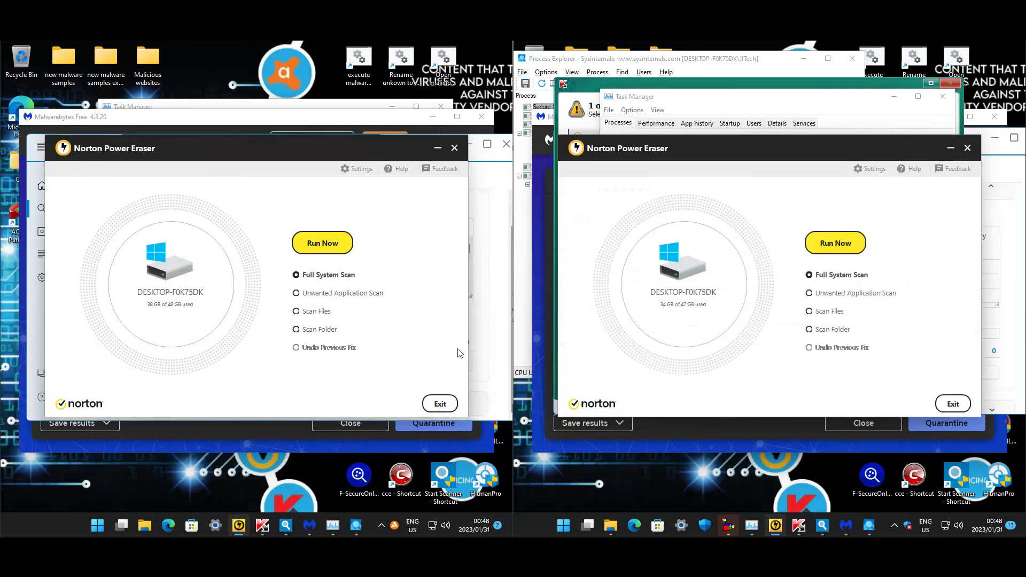
{"action": "left_click", "coordinate": [441, 404]}
{"action": "left_click", "coordinate": [954, 404]}
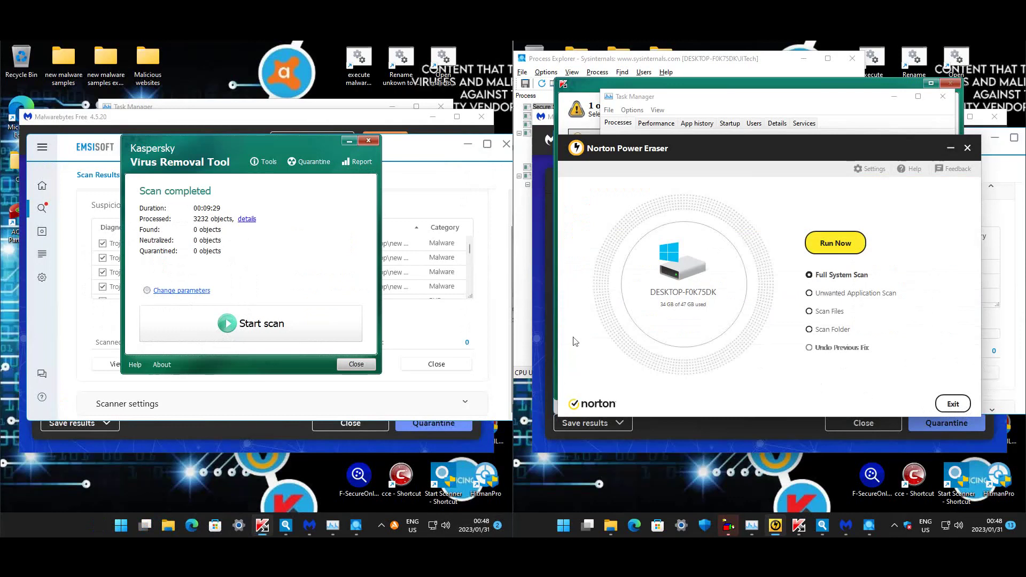
Step: Close Kaspersky Virus Removal Tool on the Avast machine and examine its Debug_Win.vbs detection on the Defender machine
{"action": "left_click", "coordinate": [573, 236]}
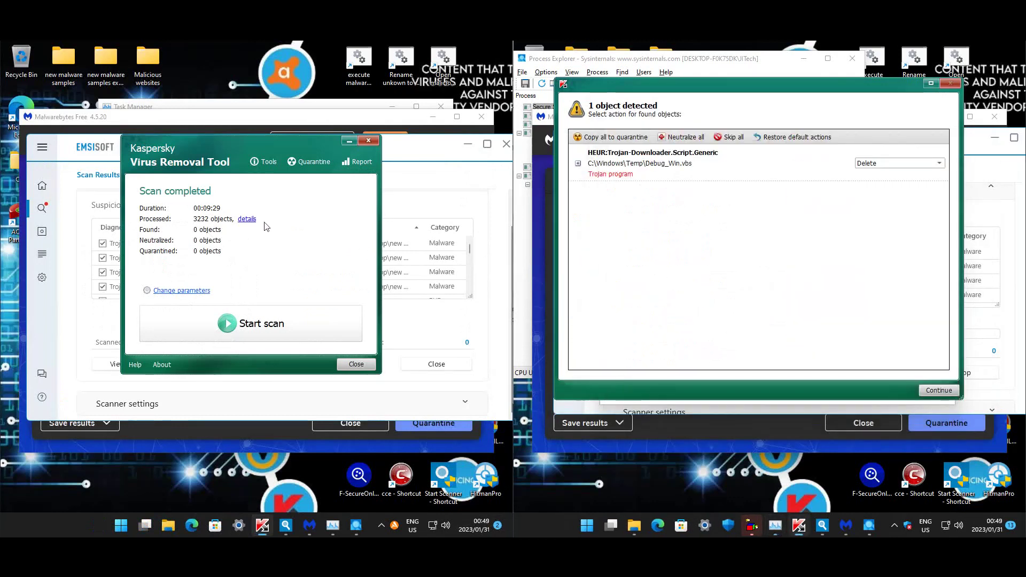
{"action": "left_click", "coordinate": [356, 363]}
{"action": "left_click", "coordinate": [579, 164]}
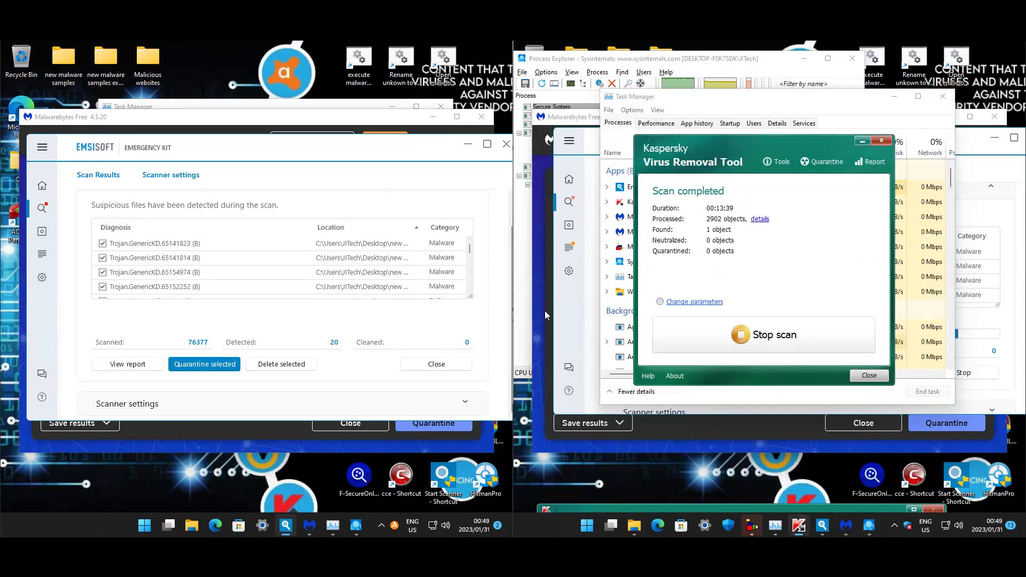
Step: Review the full list of suspicious files in the Emsisoft Emergency Kit scan results on the Avast machine
{"action": "scroll", "coordinate": [373, 193], "scroll_direction": "up", "scroll_amount": 1}
{"action": "left_click", "coordinate": [372, 194]}
{"action": "left_click", "coordinate": [294, 216]}
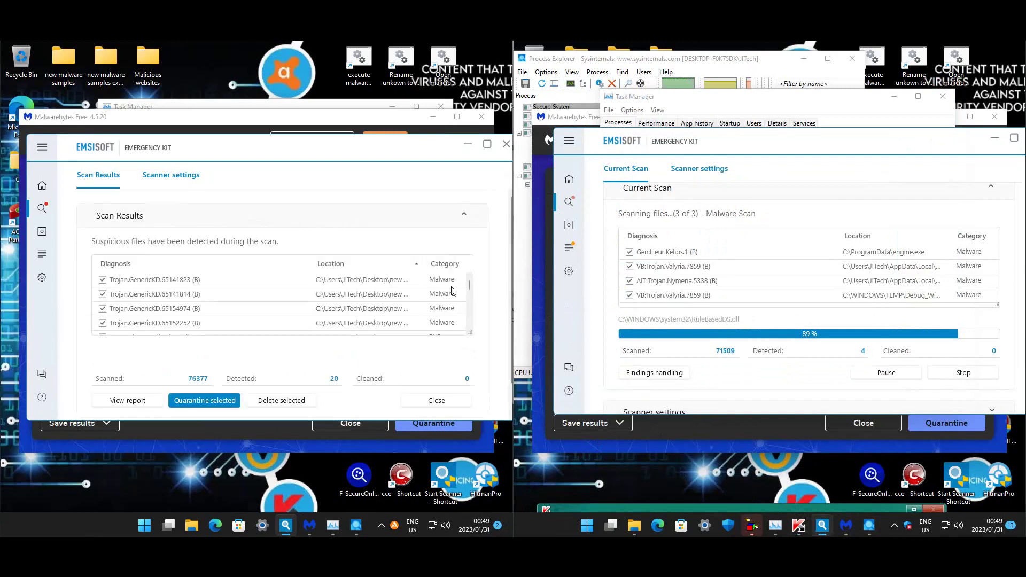
{"action": "left_click", "coordinate": [380, 280]}
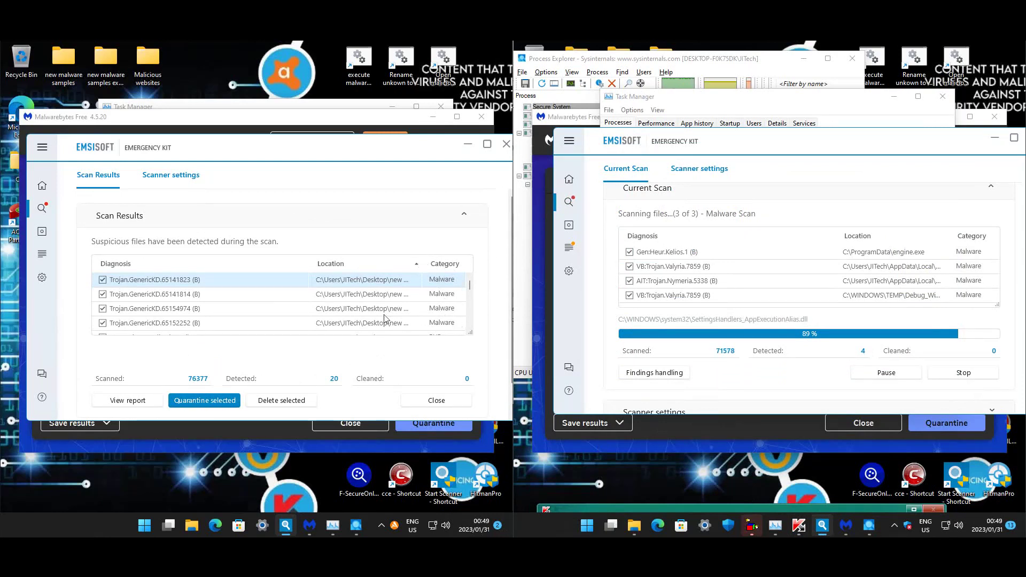
{"action": "scroll", "coordinate": [384, 318], "scroll_direction": "down", "scroll_amount": 3}
{"action": "scroll", "coordinate": [384, 318], "scroll_direction": "down", "scroll_amount": 5}
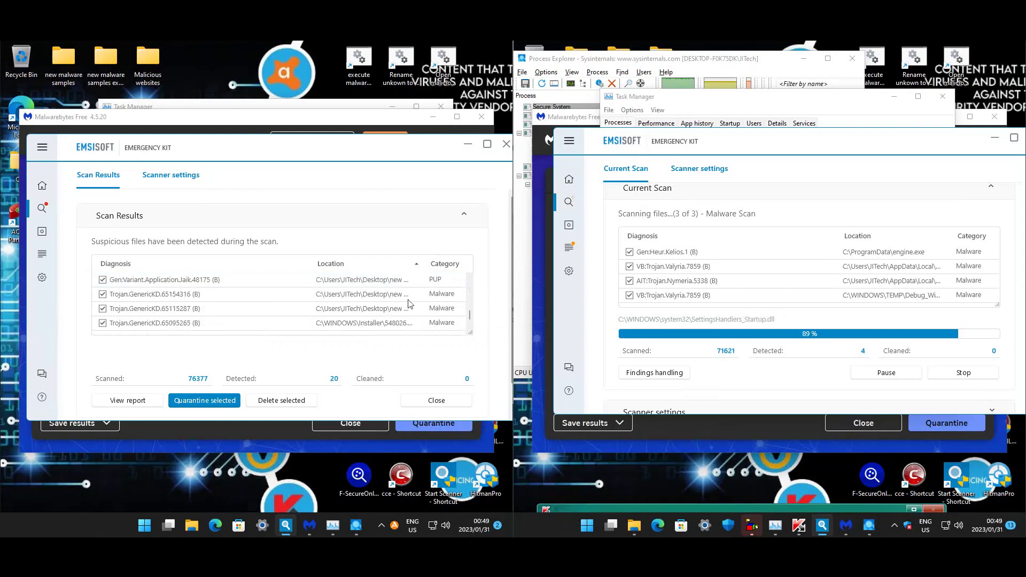
{"action": "scroll", "coordinate": [401, 299], "scroll_direction": "down", "scroll_amount": 2}
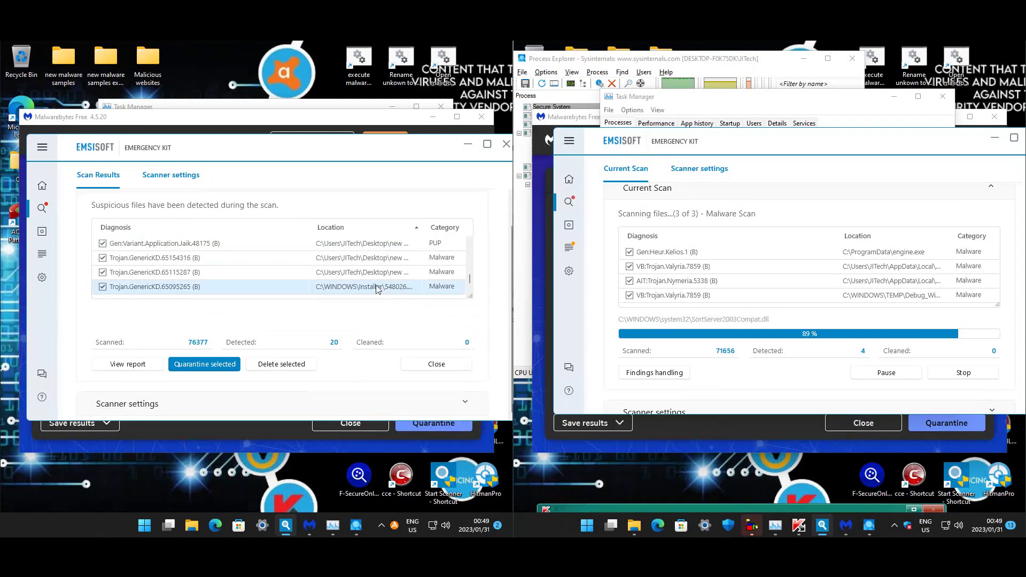
Step: Open the file location of the Trojan.GenericKD.65095265 detection on the Avast machine, check the file and close the folder
{"action": "right_click", "coordinate": [377, 289]}
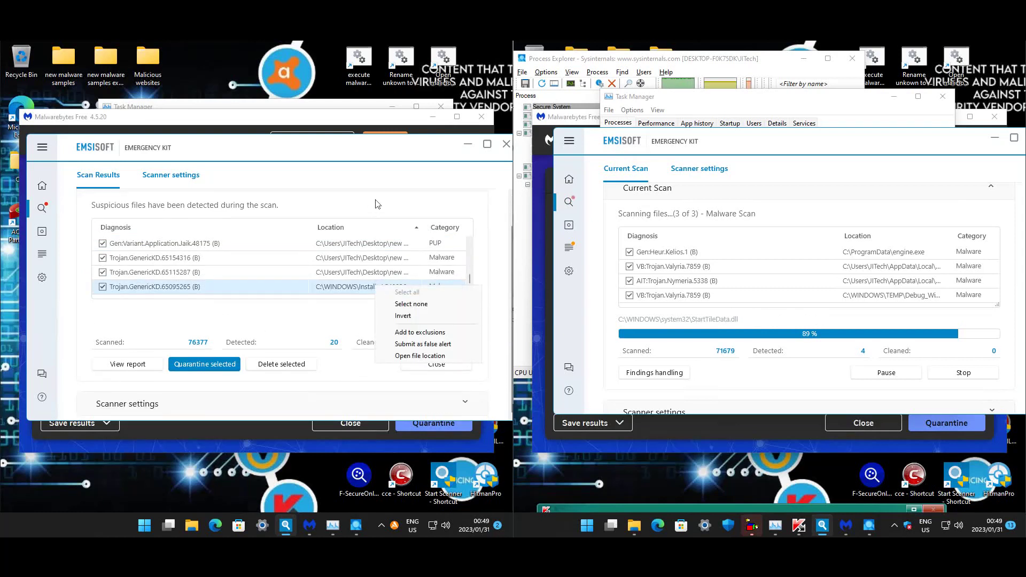
{"action": "left_click", "coordinate": [406, 356]}
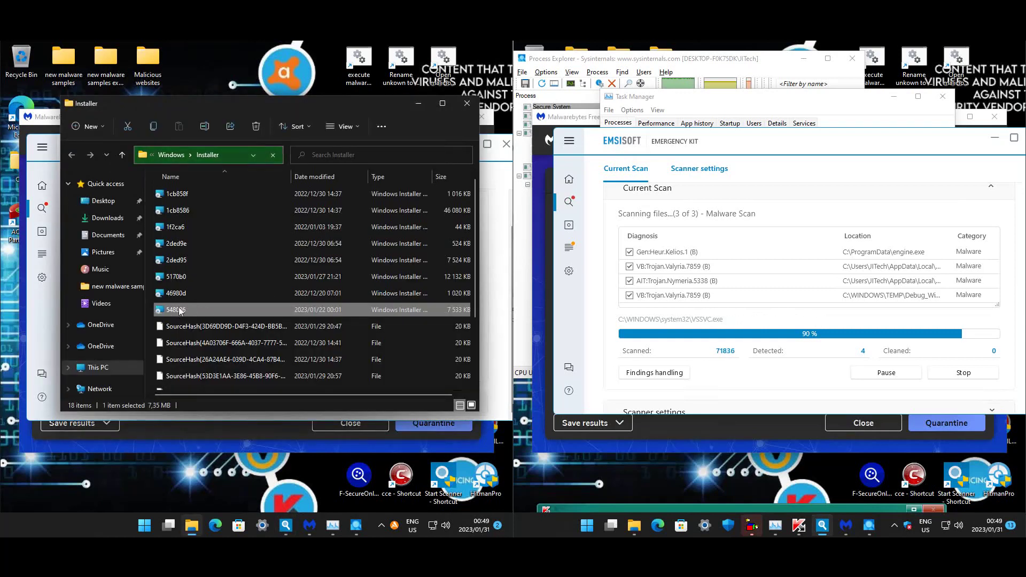
{"action": "left_click", "coordinate": [467, 105]}
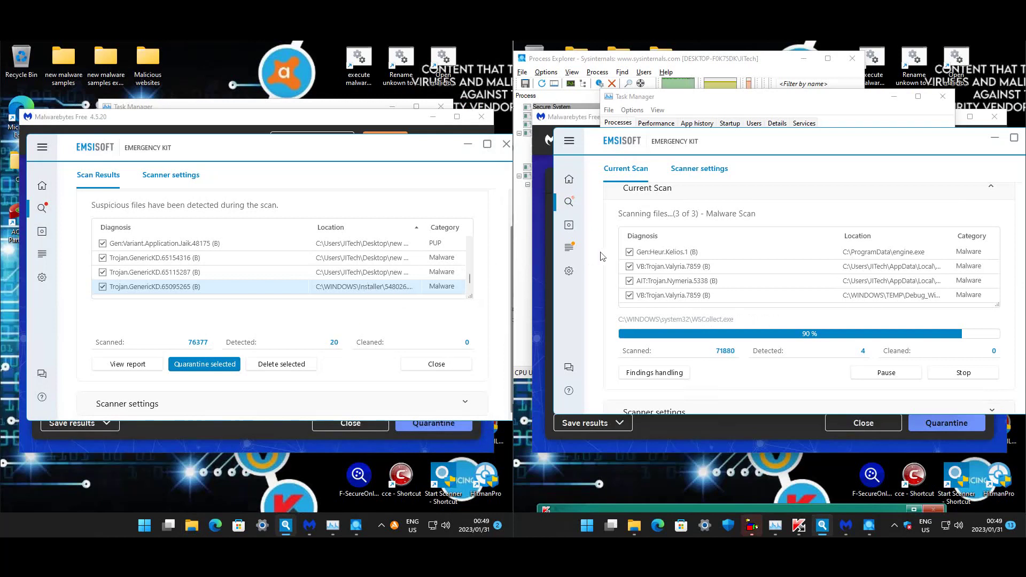
Step: Sort the Emsisoft detections on the Defender machine by location and review the listed files
{"action": "left_click", "coordinate": [877, 236]}
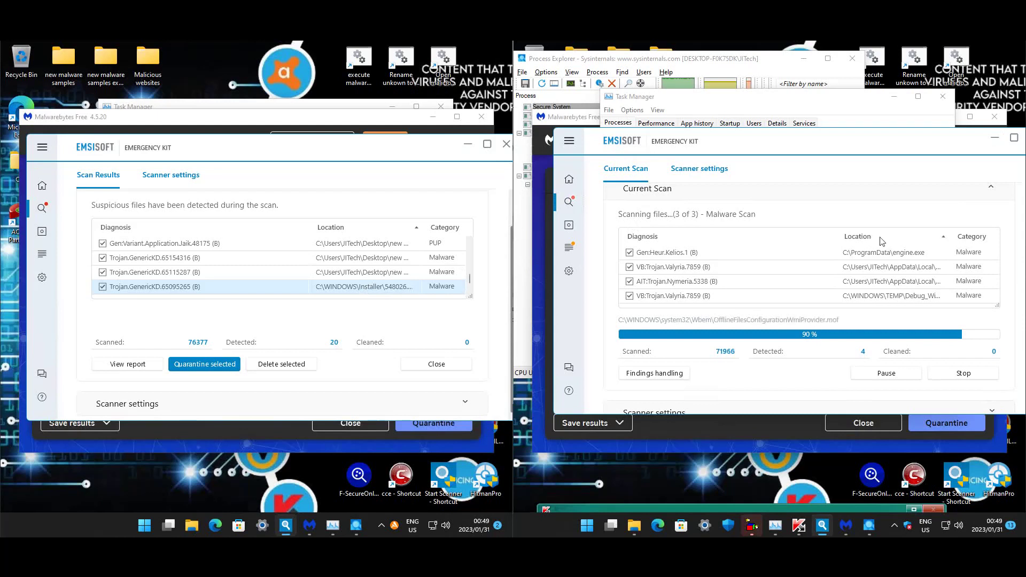
{"action": "left_click", "coordinate": [884, 238]}
{"action": "left_click", "coordinate": [884, 237]}
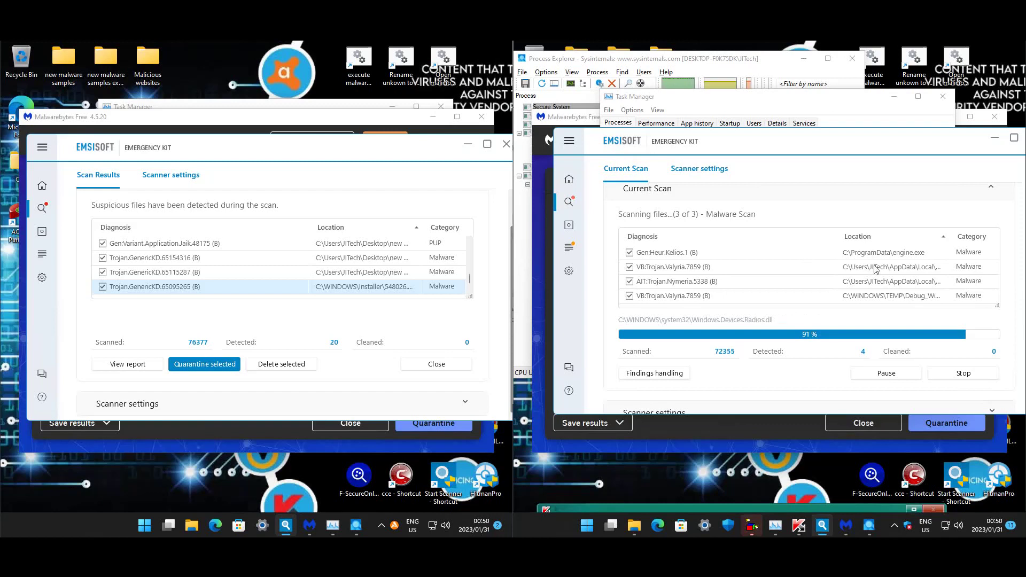
{"action": "left_click_drag", "start_coordinate": [831, 138], "coordinate": [820, 128]}
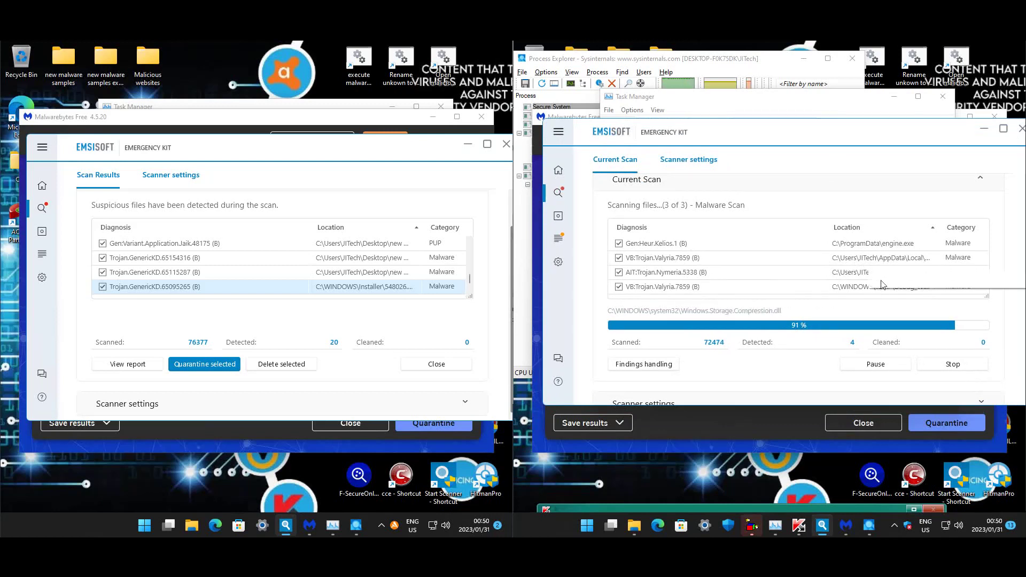
{"action": "left_click", "coordinate": [887, 262]}
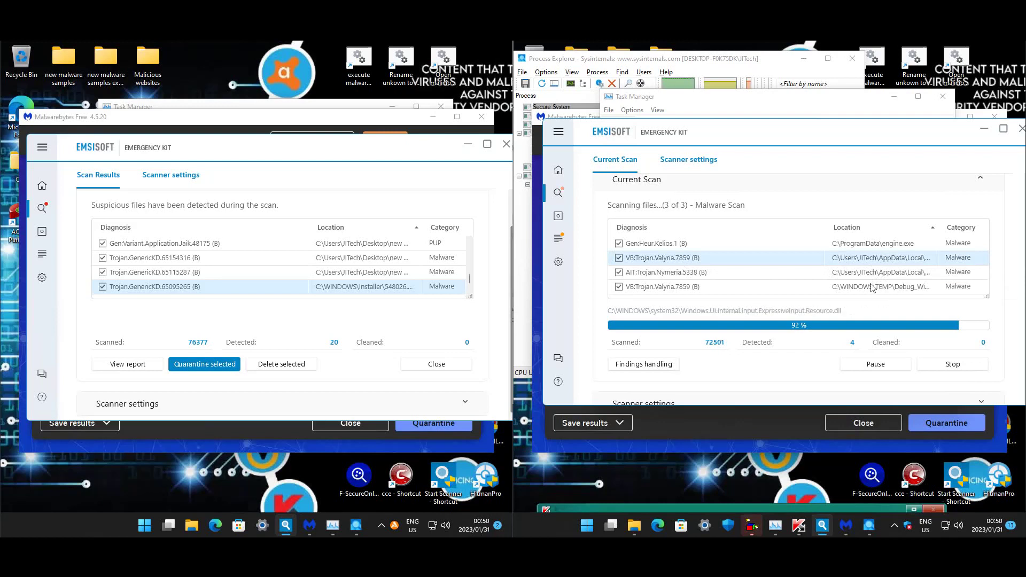
{"action": "scroll", "coordinate": [864, 269], "scroll_direction": "up", "scroll_amount": 1}
{"action": "scroll", "coordinate": [860, 281], "scroll_direction": "down", "scroll_amount": 2}
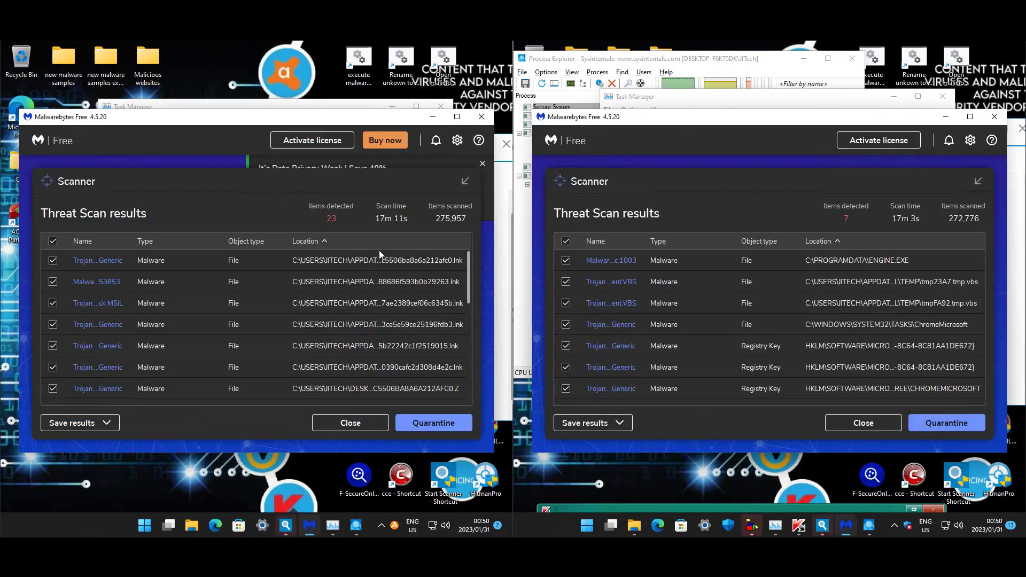
Step: Review the Malwarebytes threat list on the Avast machine, close the results without quarantining and close Malwarebytes
{"action": "left_click", "coordinate": [418, 262]}
{"action": "scroll", "coordinate": [416, 315], "scroll_direction": "down", "scroll_amount": 1}
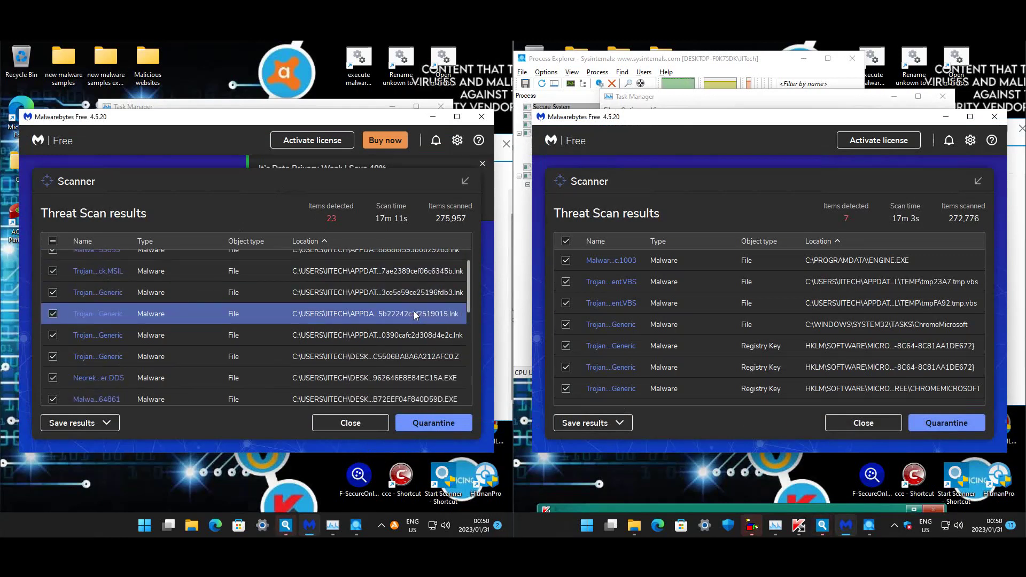
{"action": "scroll", "coordinate": [378, 336], "scroll_direction": "down", "scroll_amount": 4}
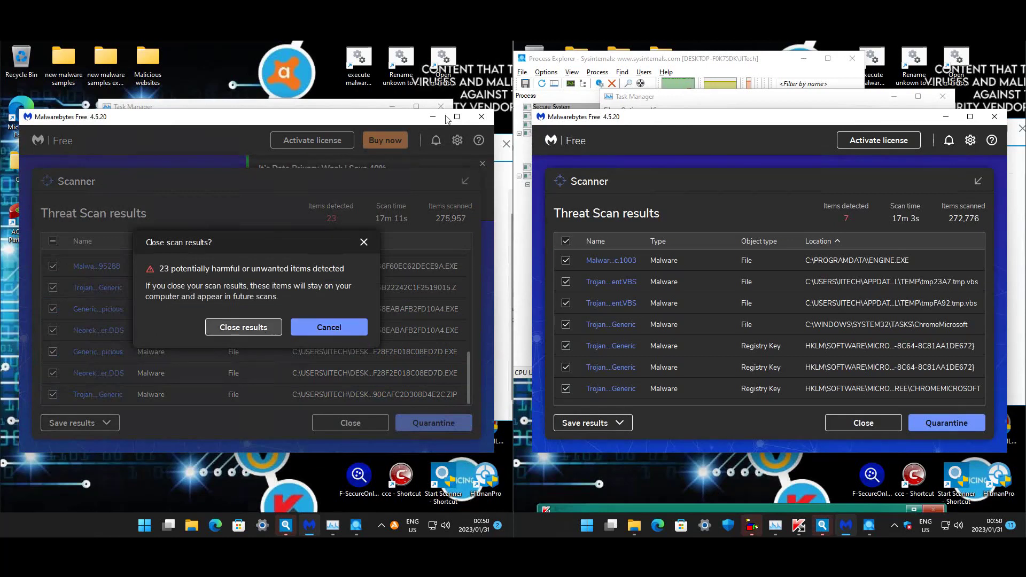
{"action": "left_click", "coordinate": [244, 327]}
{"action": "left_click", "coordinate": [481, 116]}
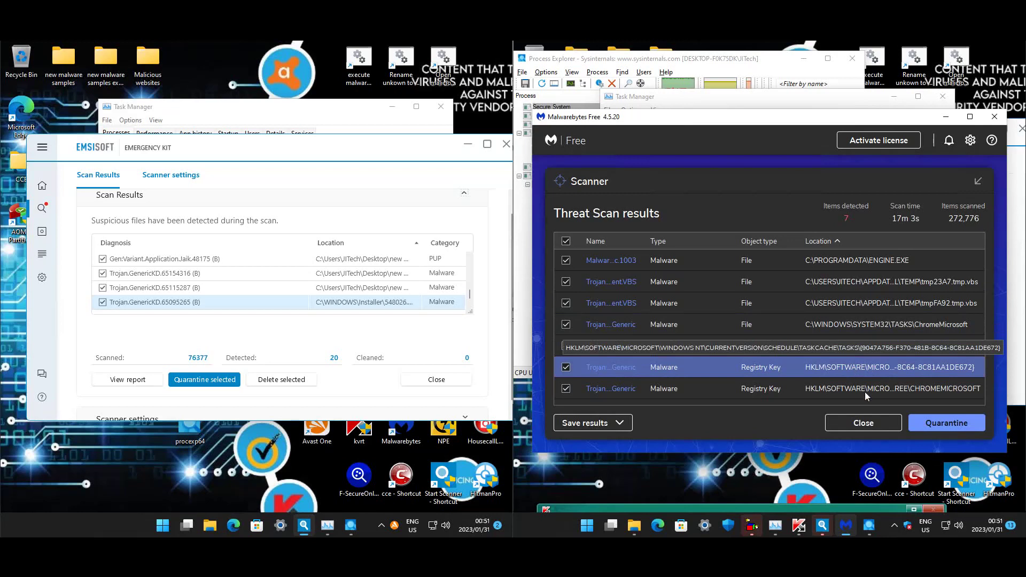
Step: Close the Malwarebytes results and program on the Defender machine without quarantining, and minimize Emsisoft Emergency Kit
{"action": "left_click", "coordinate": [869, 425]}
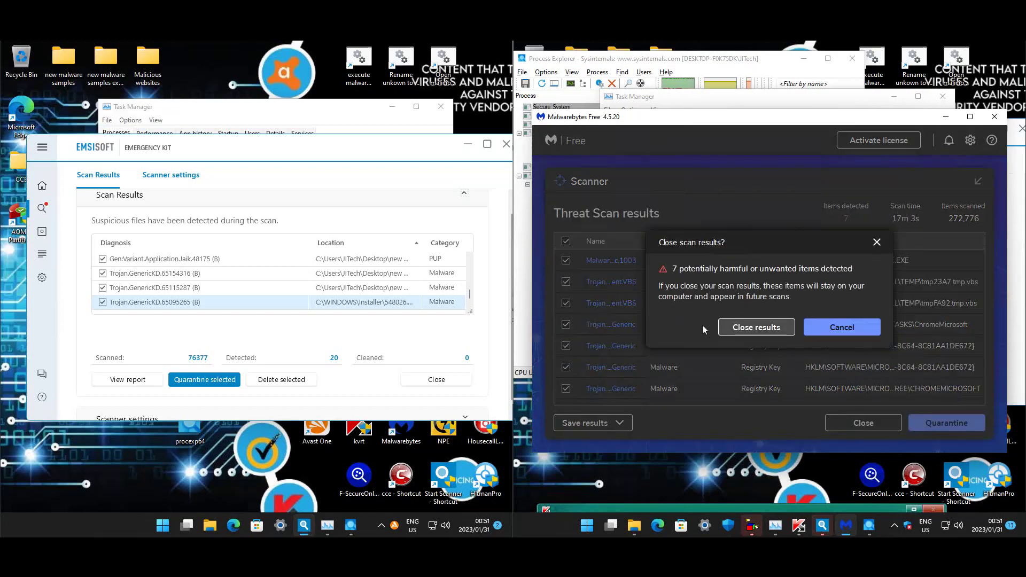
{"action": "left_click", "coordinate": [756, 327]}
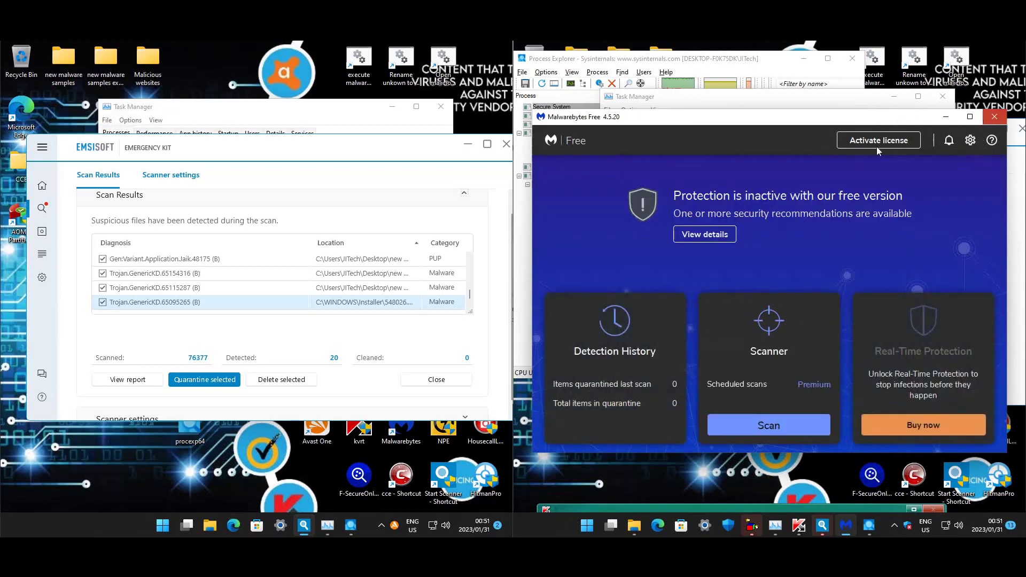
{"action": "left_click", "coordinate": [995, 117]}
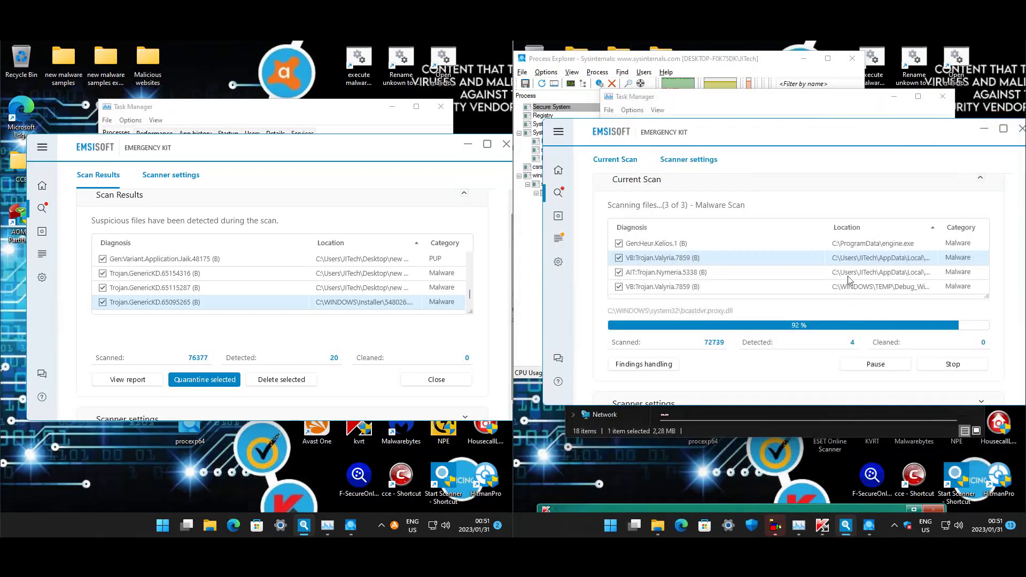
{"action": "scroll", "coordinate": [847, 268], "scroll_direction": "down", "scroll_amount": 2}
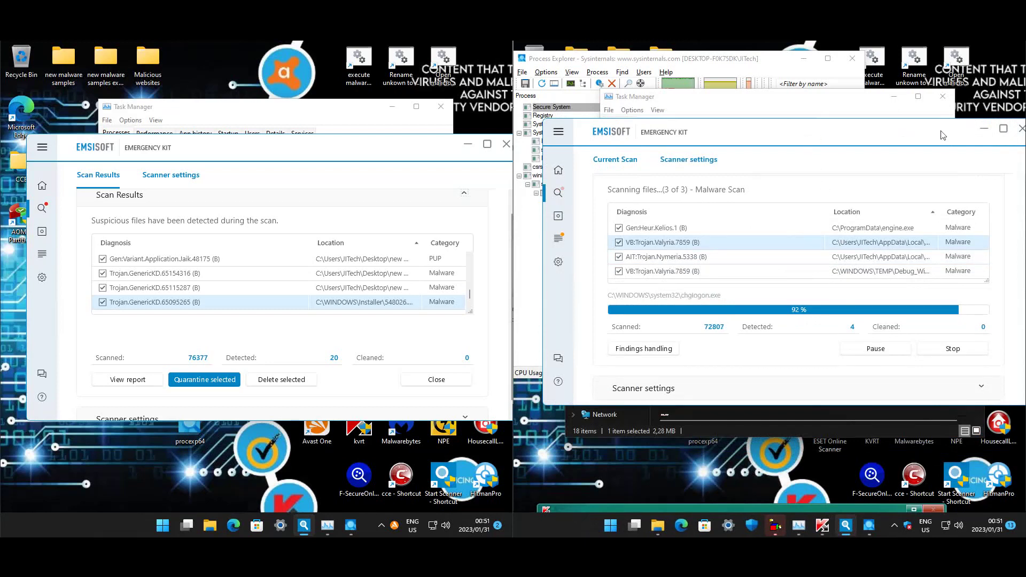
{"action": "left_click", "coordinate": [984, 129]}
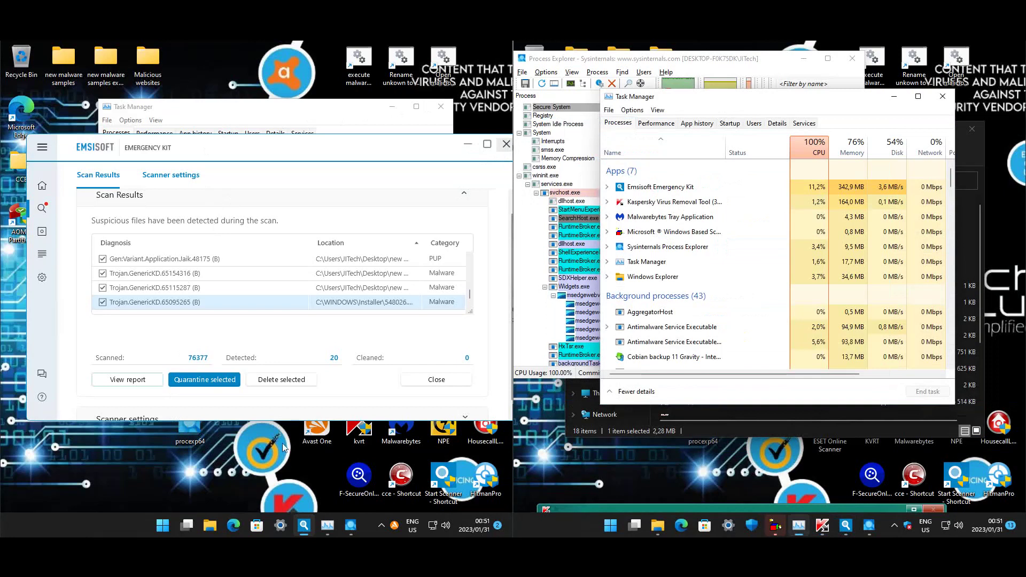
Step: Show the startup programs in Task Manager on the Avast machine and check the available options for the entry "New"
{"action": "left_click", "coordinate": [327, 525]}
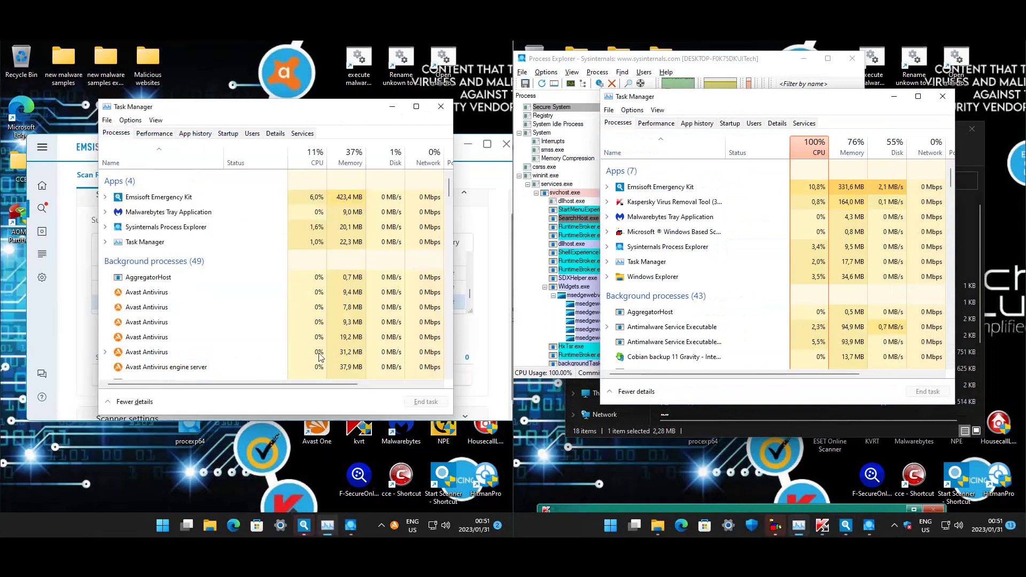
{"action": "left_click", "coordinate": [228, 133]}
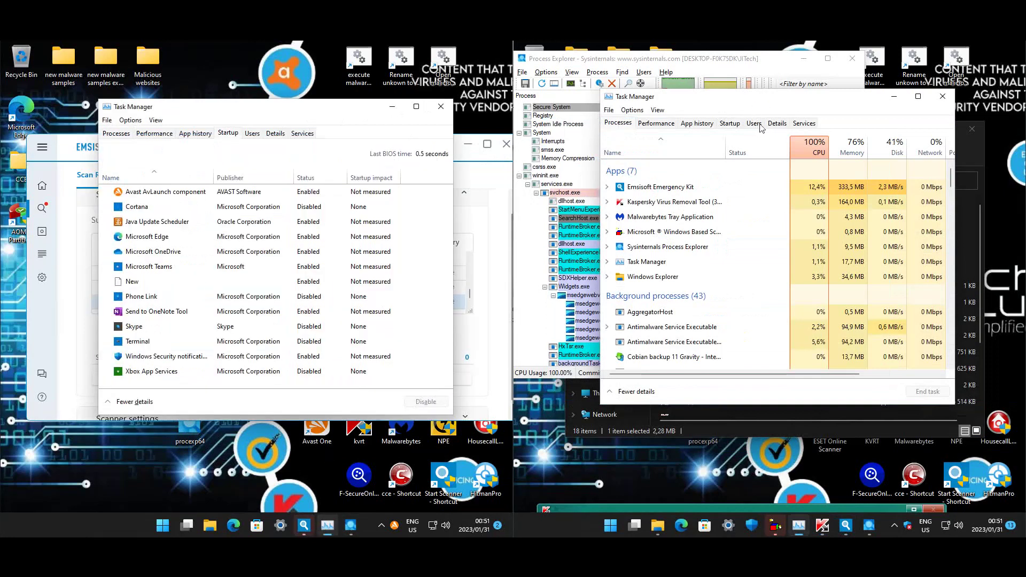
{"action": "left_click", "coordinate": [753, 123]}
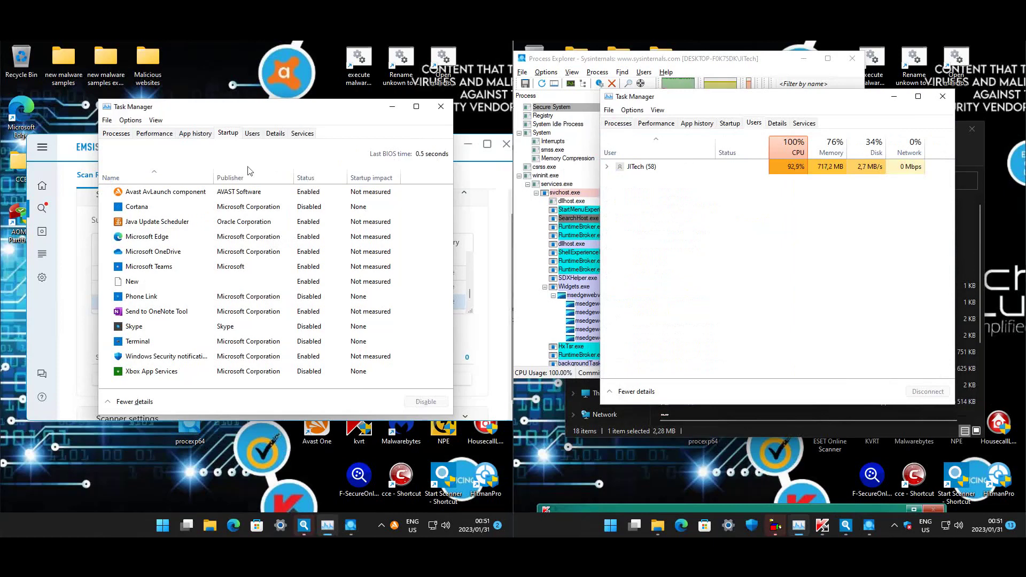
{"action": "right_click", "coordinate": [136, 283]}
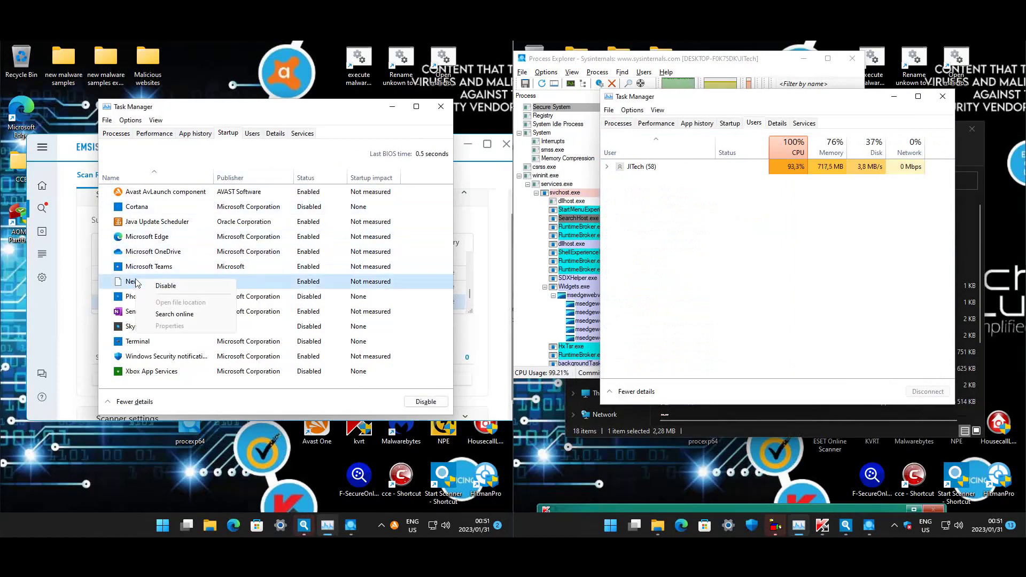
{"action": "left_click", "coordinate": [251, 358]}
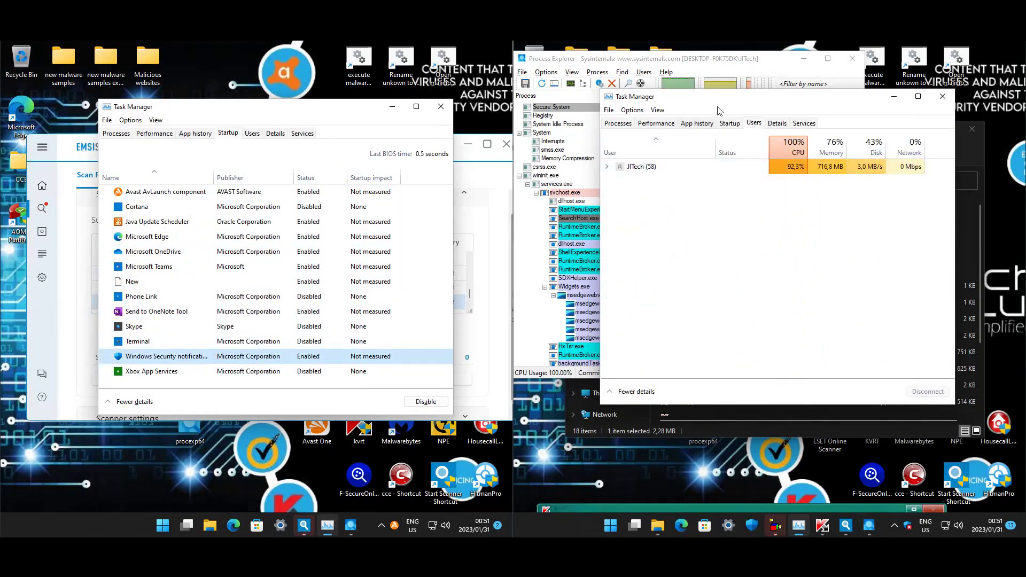
Step: Show the startup programs in Task Manager on the Defender machine and inspect the file properties of the entry "AutoIt v3 Script"
{"action": "left_click", "coordinate": [728, 123]}
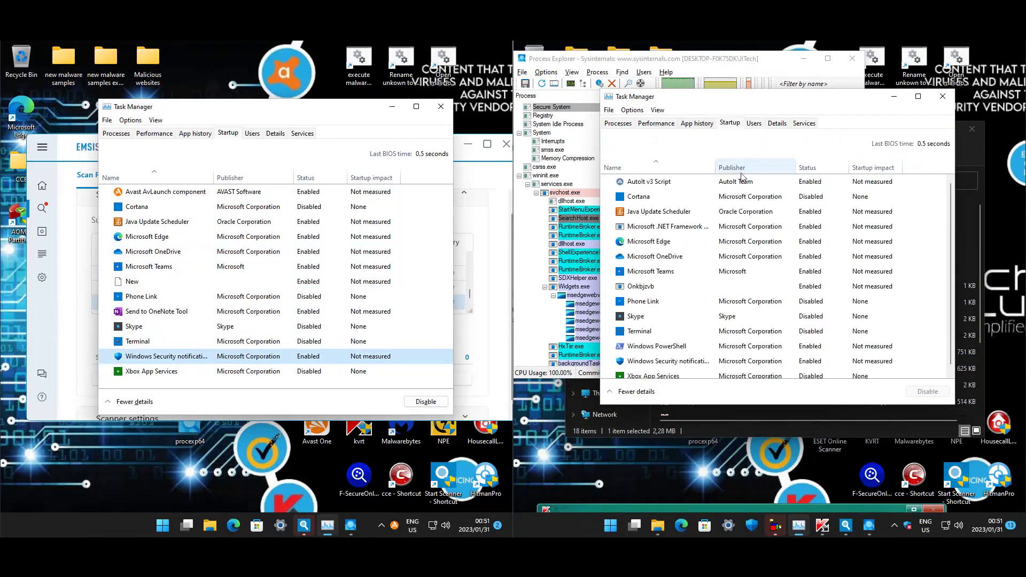
{"action": "left_click", "coordinate": [645, 184]}
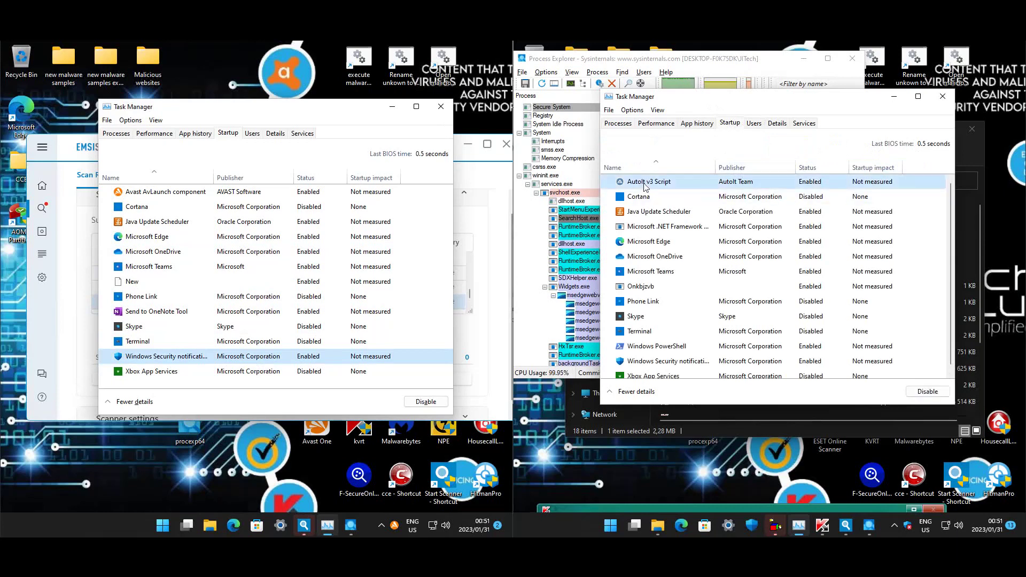
{"action": "right_click", "coordinate": [646, 187]}
{"action": "left_click", "coordinate": [679, 230]}
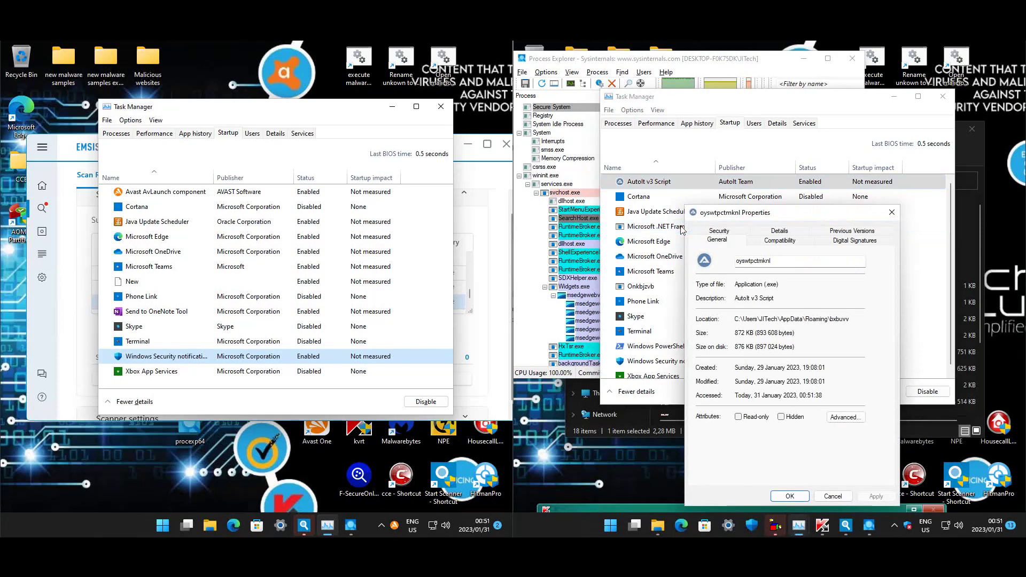
{"action": "left_click", "coordinate": [838, 497]}
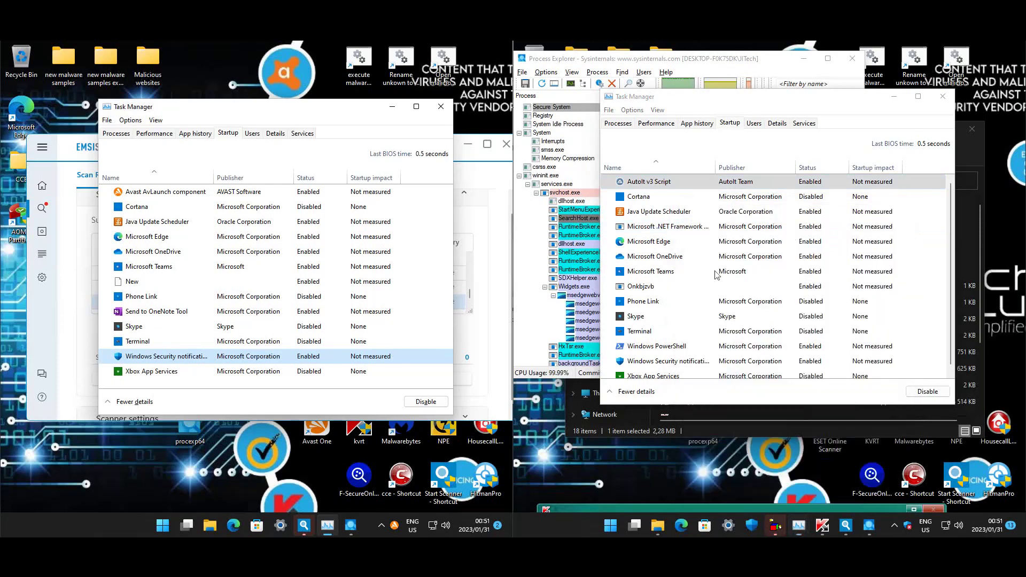
Step: Check the available options for the startup entry "Onkbjzvb" on the Defender machine, and close Task Manager on both machines
{"action": "right_click", "coordinate": [651, 288]}
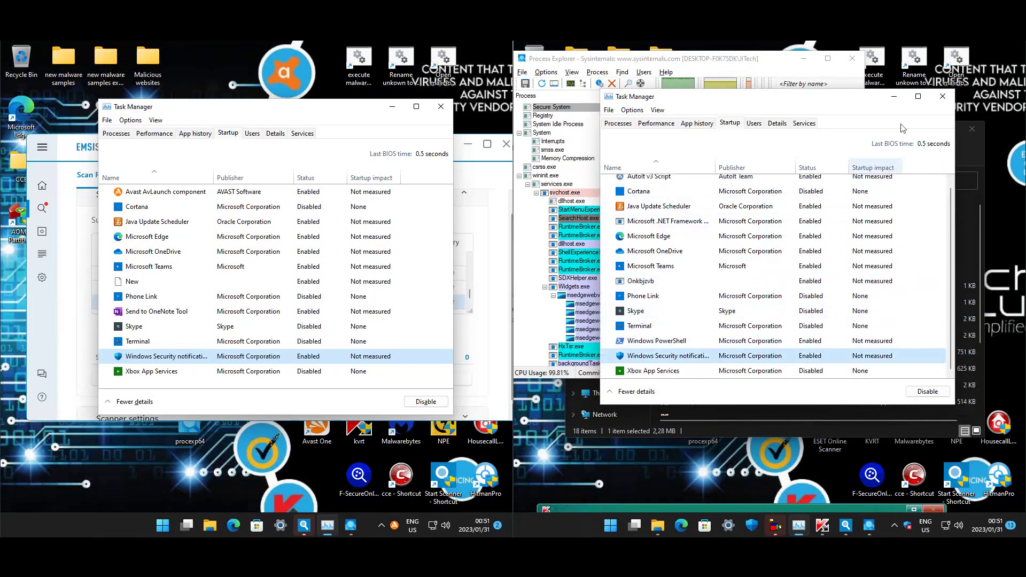
{"action": "left_click", "coordinate": [942, 97]}
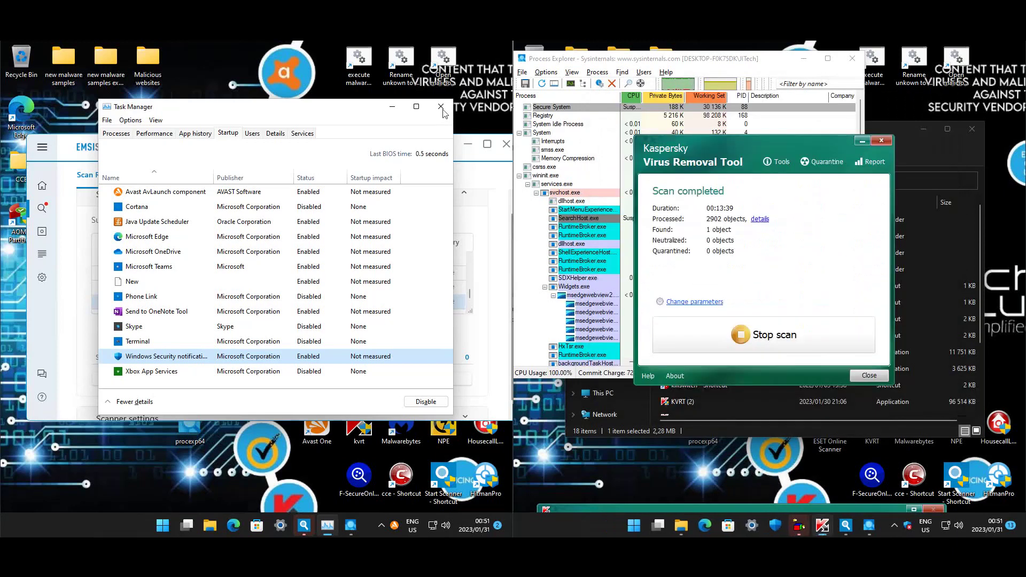
{"action": "left_click", "coordinate": [441, 106]}
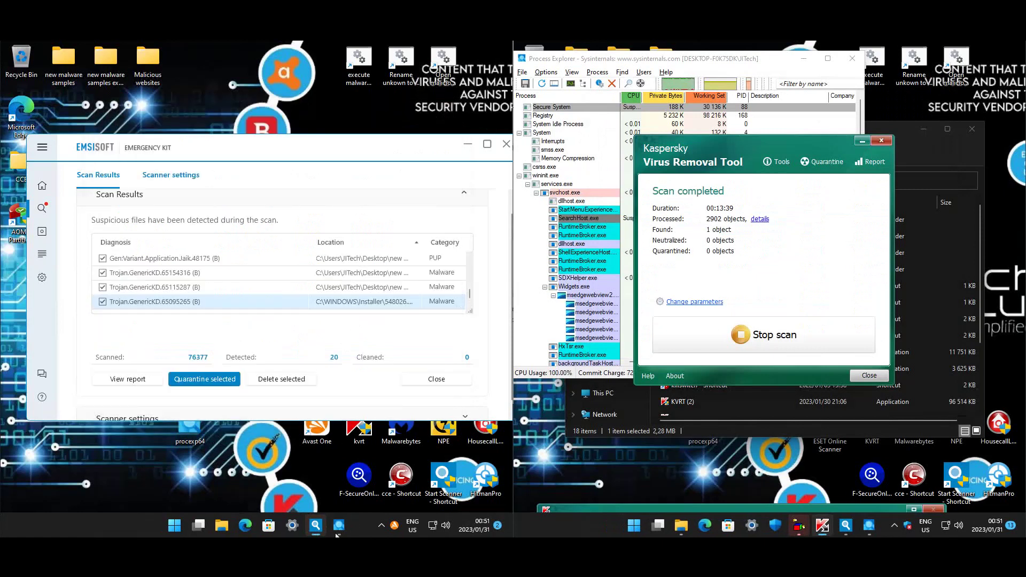
Step: Bring up Process Explorer on both machines, review the processes' VirusTotal scores on the Avast machine and close it there
{"action": "left_click", "coordinate": [868, 526]}
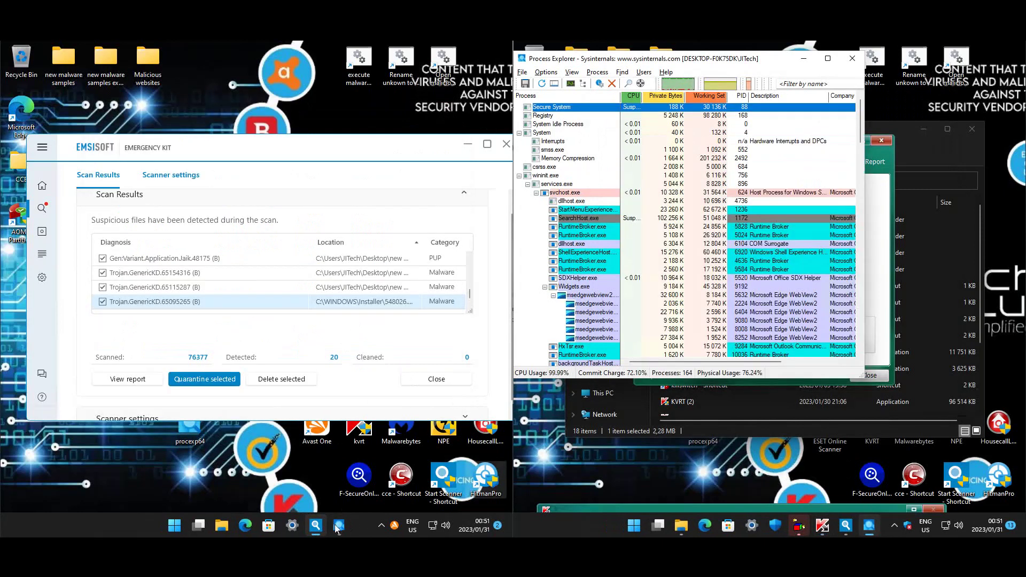
{"action": "left_click", "coordinate": [339, 526]}
{"action": "left_click_drag", "start_coordinate": [274, 365], "coordinate": [334, 365]}
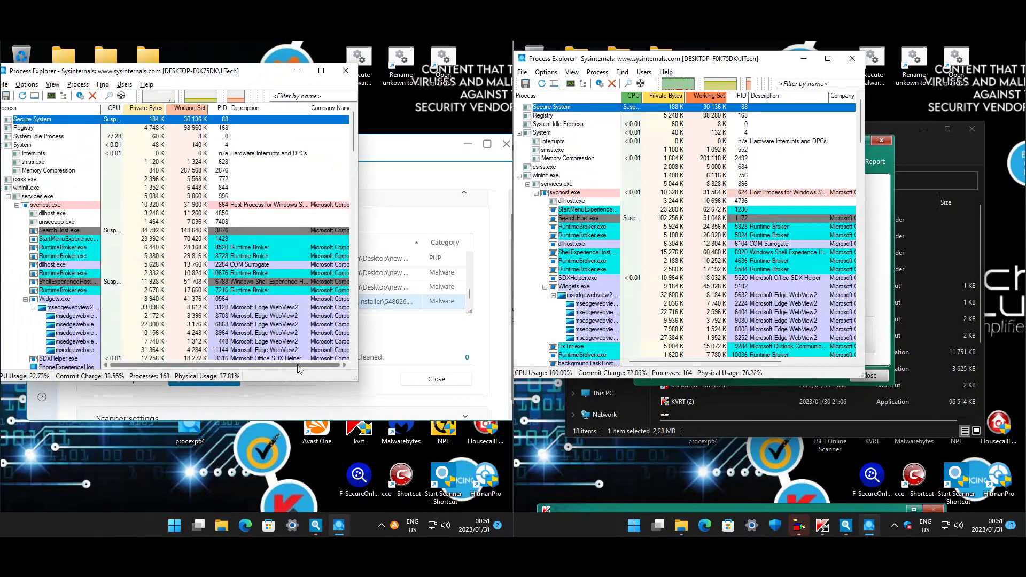
{"action": "left_click_drag", "start_coordinate": [356, 125], "coordinate": [352, 326]}
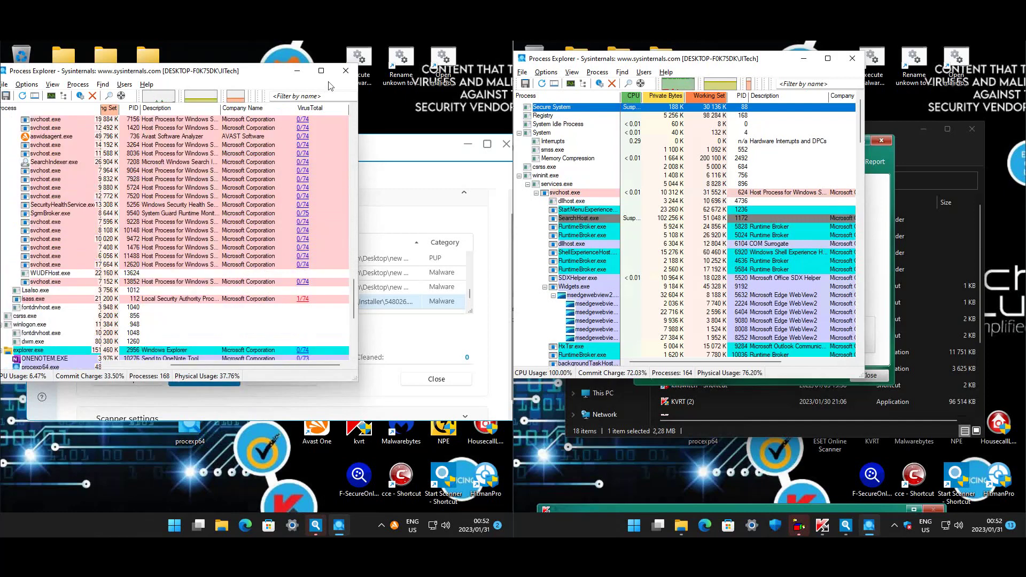
{"action": "left_click", "coordinate": [345, 71]}
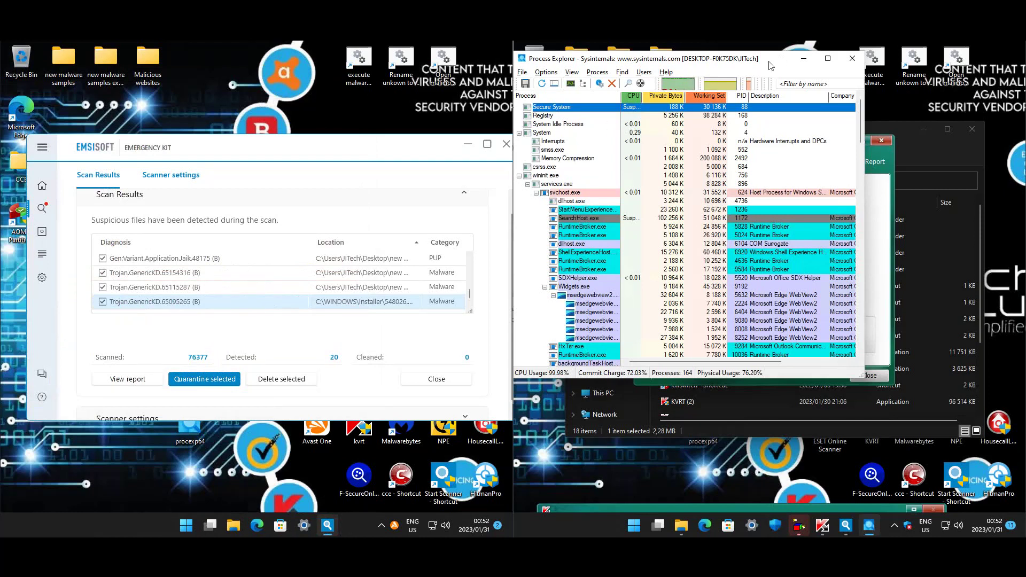
Step: Review the VirusTotal scores on the Defender machine, inspect the properties of process 1716bf2f.exe and close Process Explorer
{"action": "scroll", "coordinate": [861, 128], "scroll_direction": "down", "scroll_amount": 1}
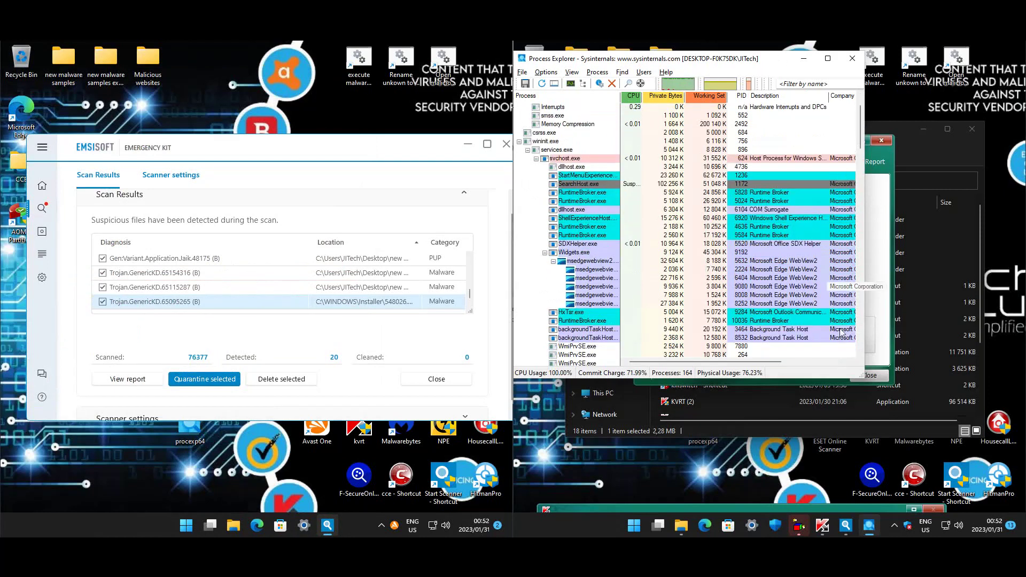
{"action": "scroll", "coordinate": [861, 123], "scroll_direction": "right", "scroll_amount": 3}
{"action": "left_click_drag", "start_coordinate": [861, 119], "coordinate": [861, 329]}
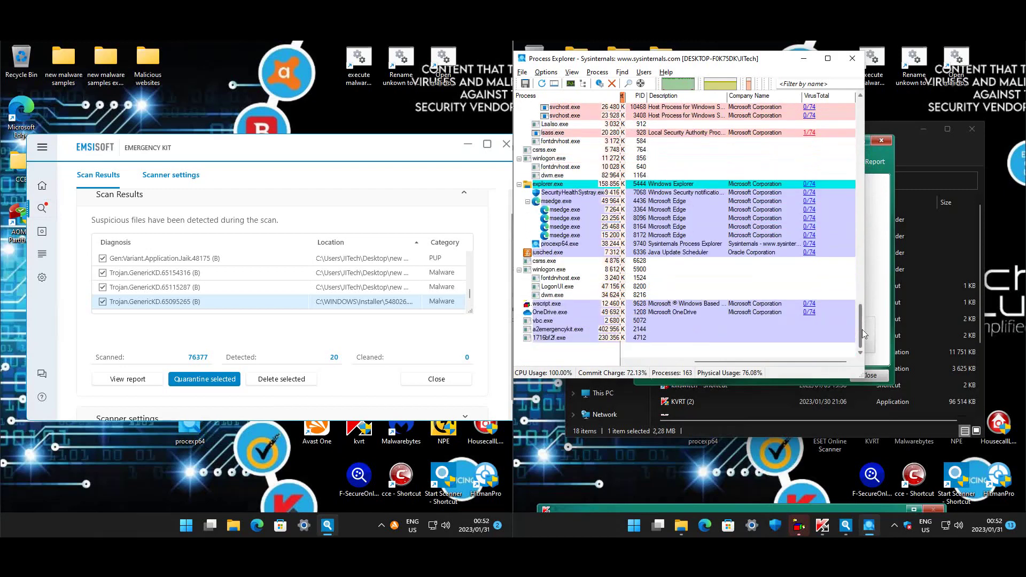
{"action": "right_click", "coordinate": [540, 338]}
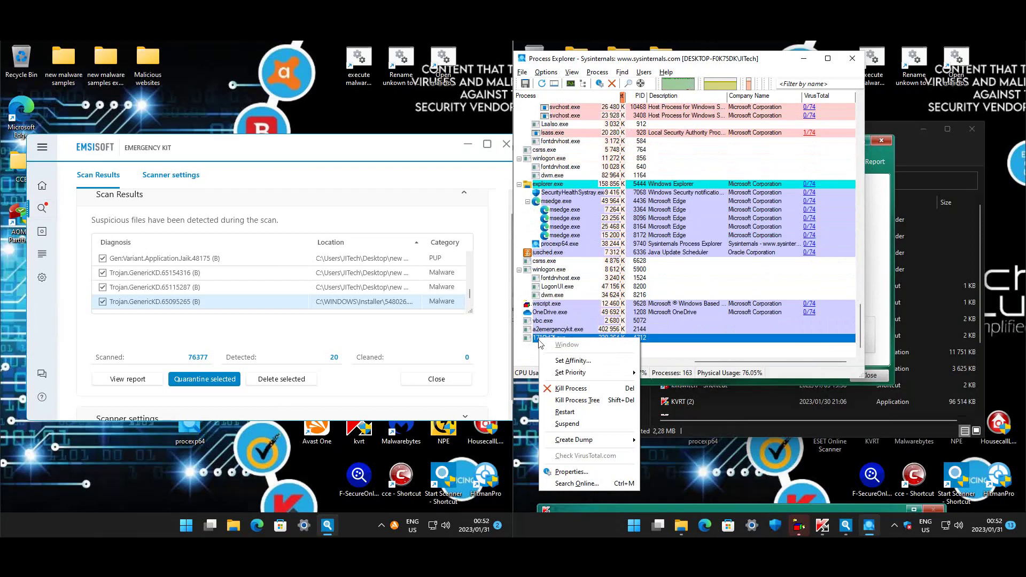
{"action": "left_click", "coordinate": [599, 472]}
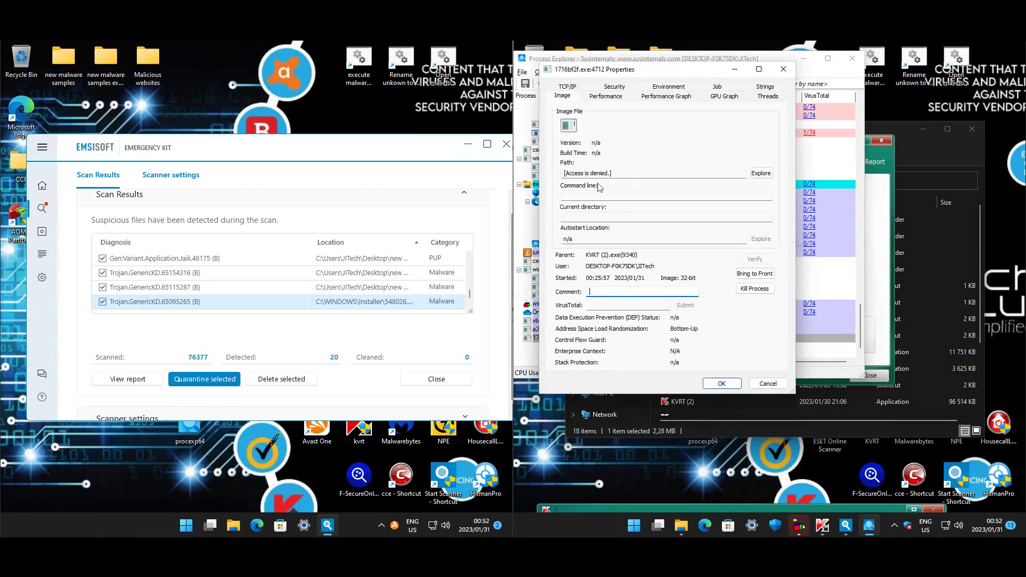
{"action": "left_click", "coordinate": [784, 69]}
{"action": "left_click", "coordinate": [852, 58]}
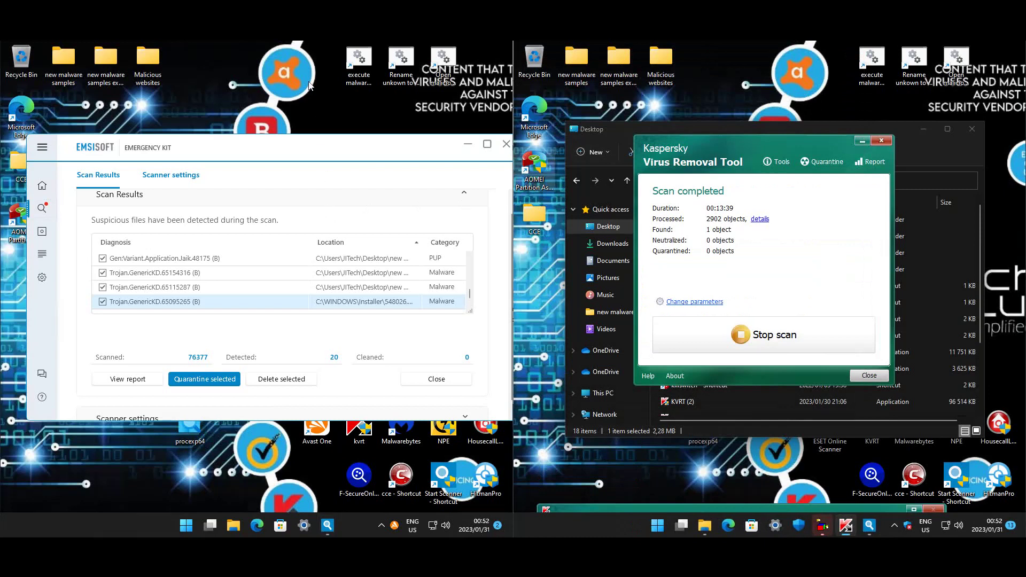
Step: Open the Downloads folder on both machines and examine the files in each
{"action": "left_click", "coordinate": [915, 158]}
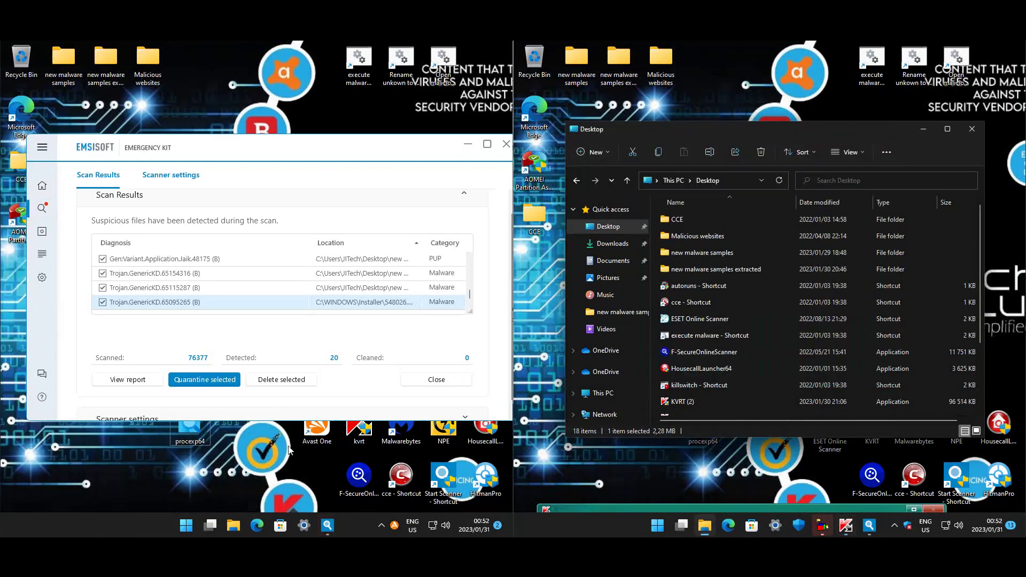
{"action": "left_click", "coordinate": [600, 245]}
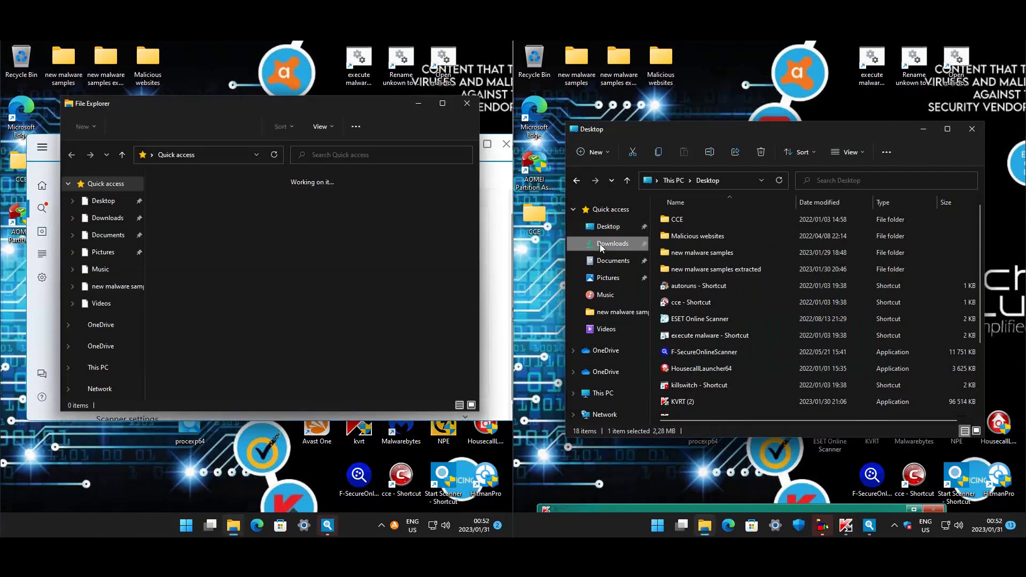
{"action": "left_click", "coordinate": [130, 220]}
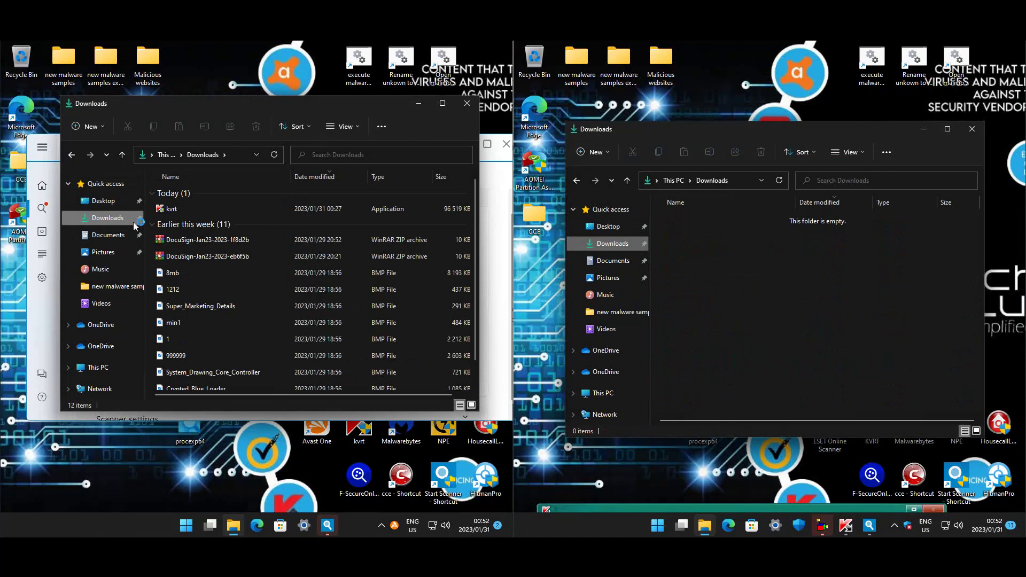
{"action": "scroll", "coordinate": [261, 281], "scroll_direction": "down", "scroll_amount": 1}
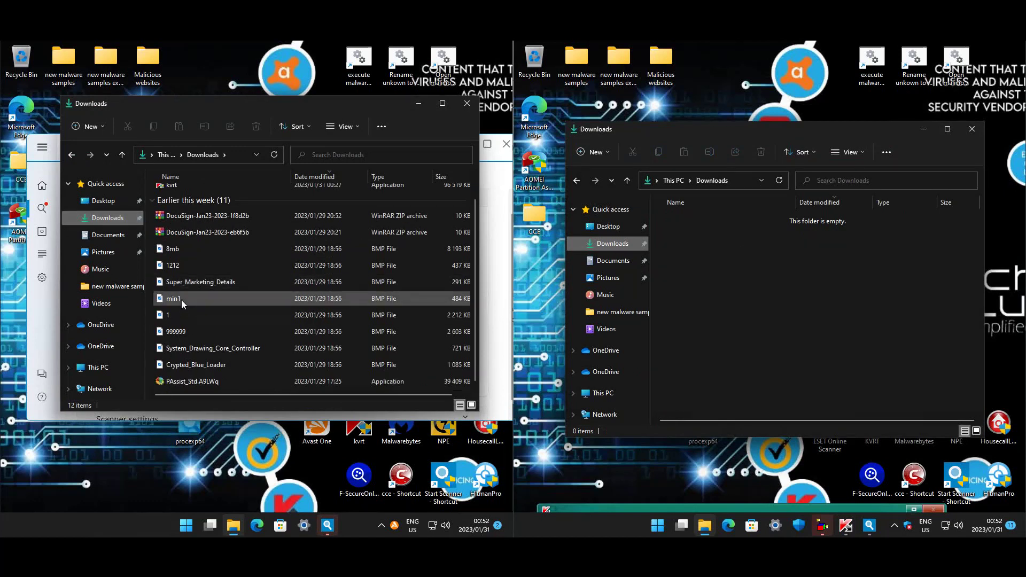
Step: Check the files in the Documents and Pictures folders on both machines, and close File Explorer on each
{"action": "left_click", "coordinate": [101, 239]}
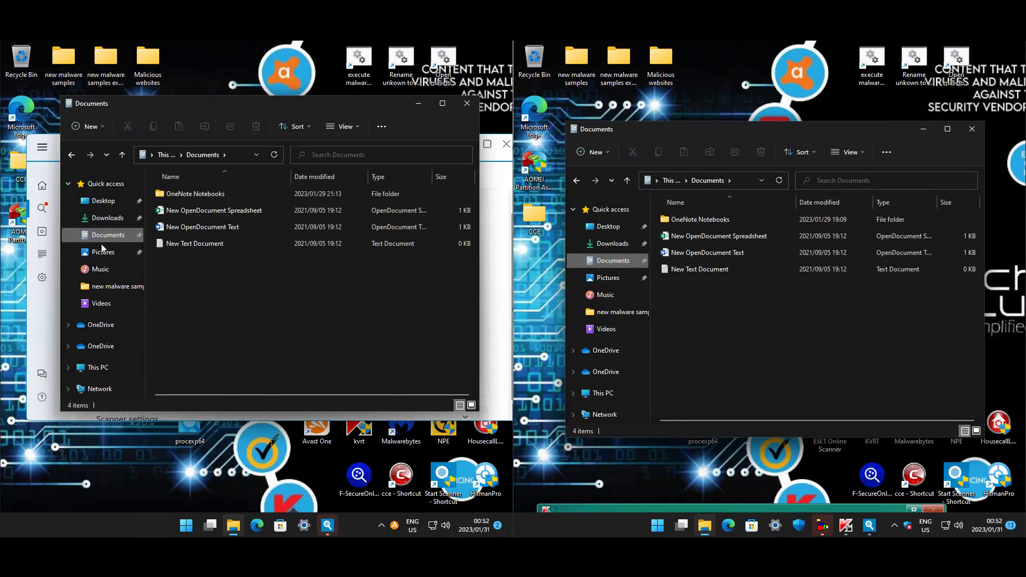
{"action": "left_click", "coordinate": [609, 276]}
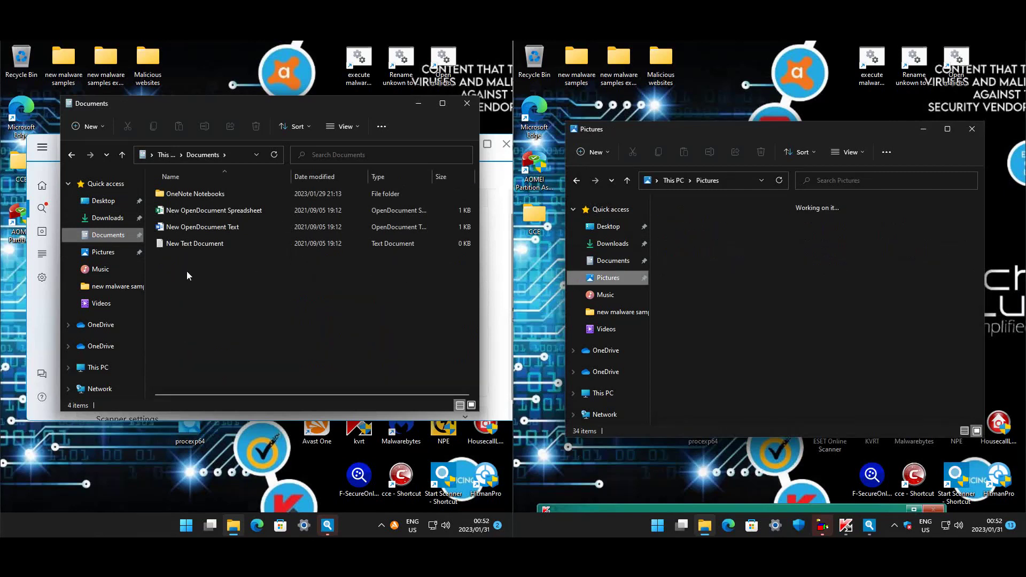
{"action": "left_click", "coordinate": [105, 257]}
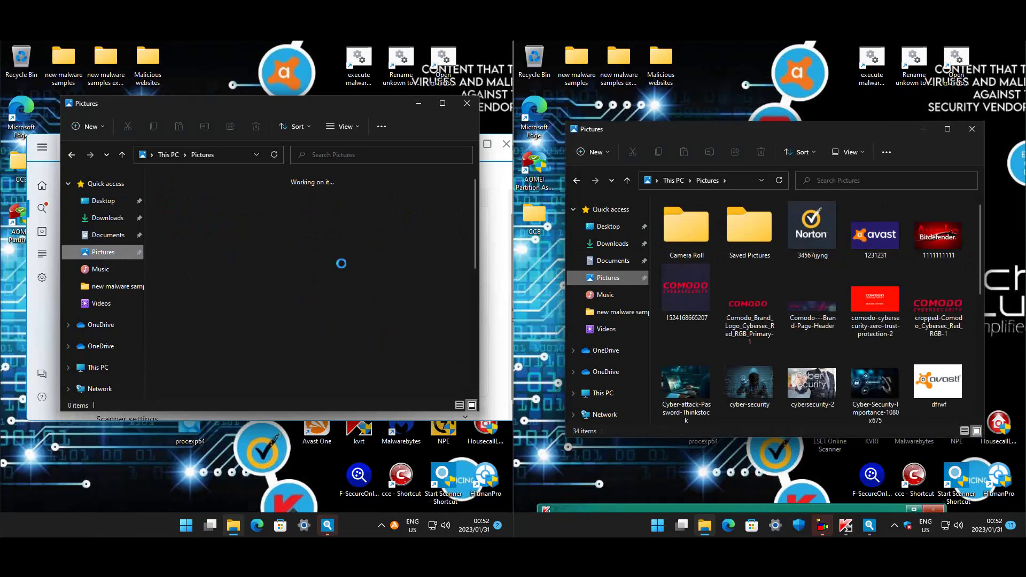
{"action": "left_click", "coordinate": [371, 280]}
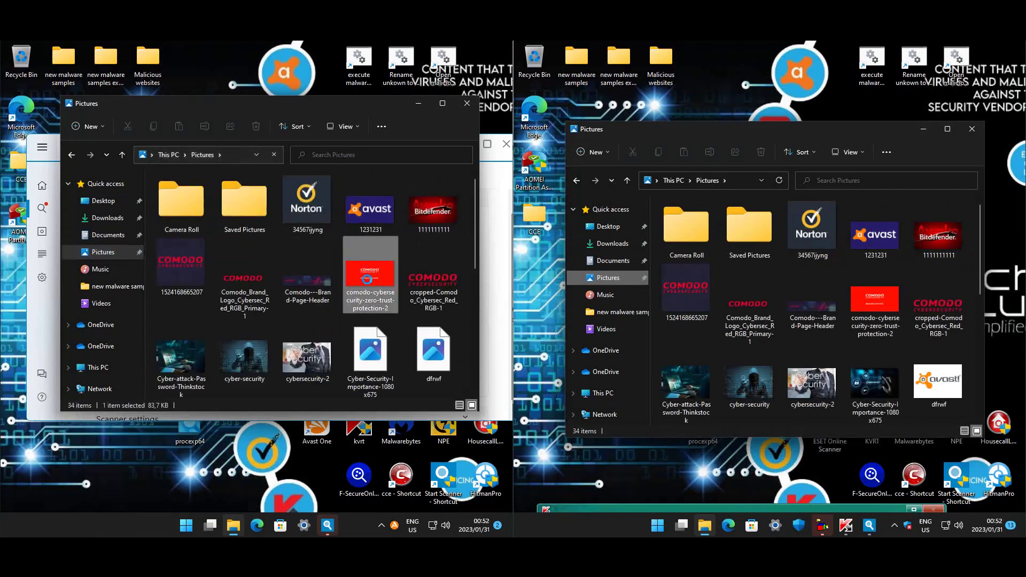
{"action": "left_click", "coordinate": [750, 304]}
{"action": "scroll", "coordinate": [464, 261], "scroll_direction": "down", "scroll_amount": 5}
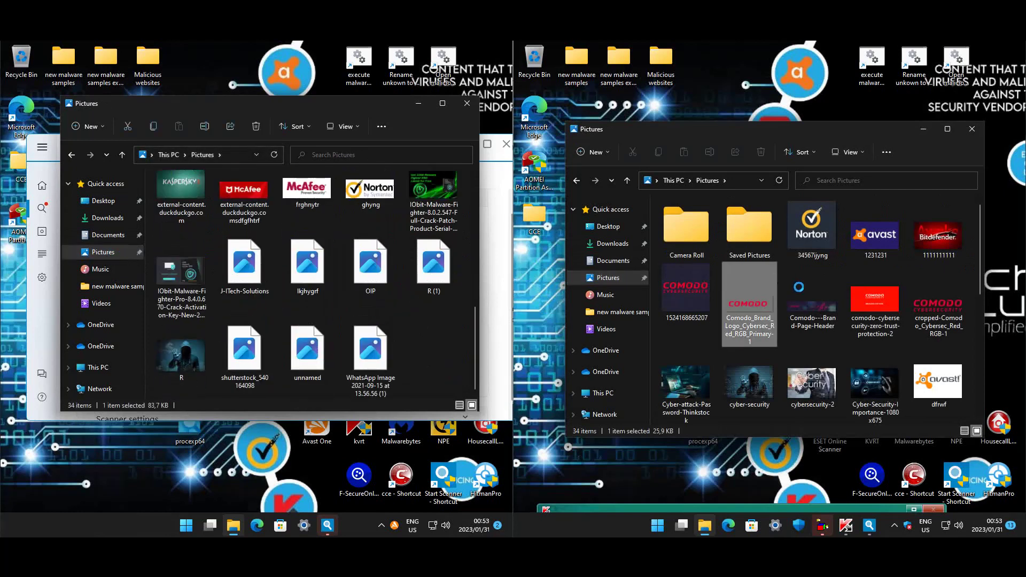
{"action": "scroll", "coordinate": [915, 275], "scroll_direction": "down", "scroll_amount": 5}
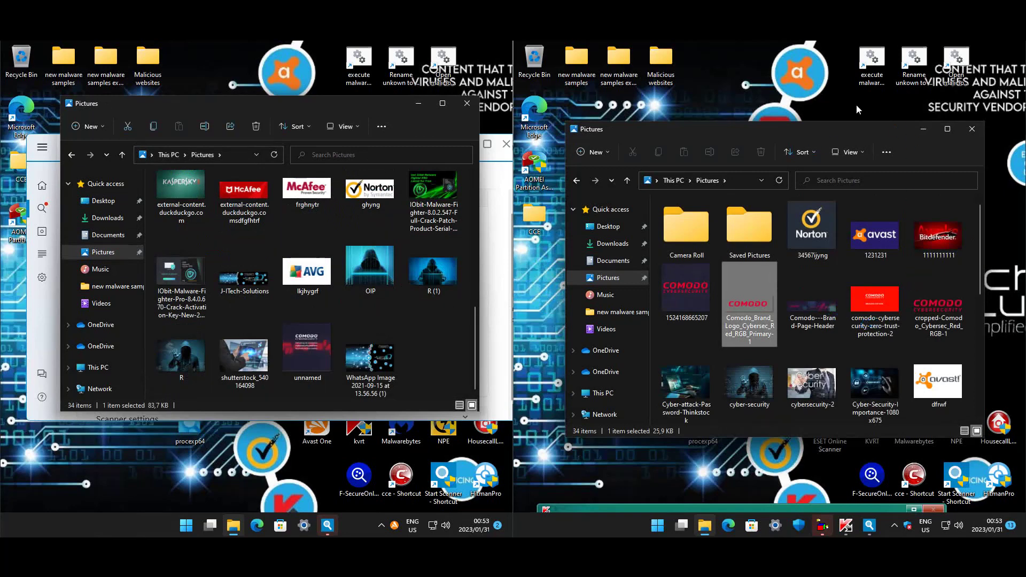
{"action": "left_click", "coordinate": [971, 128]}
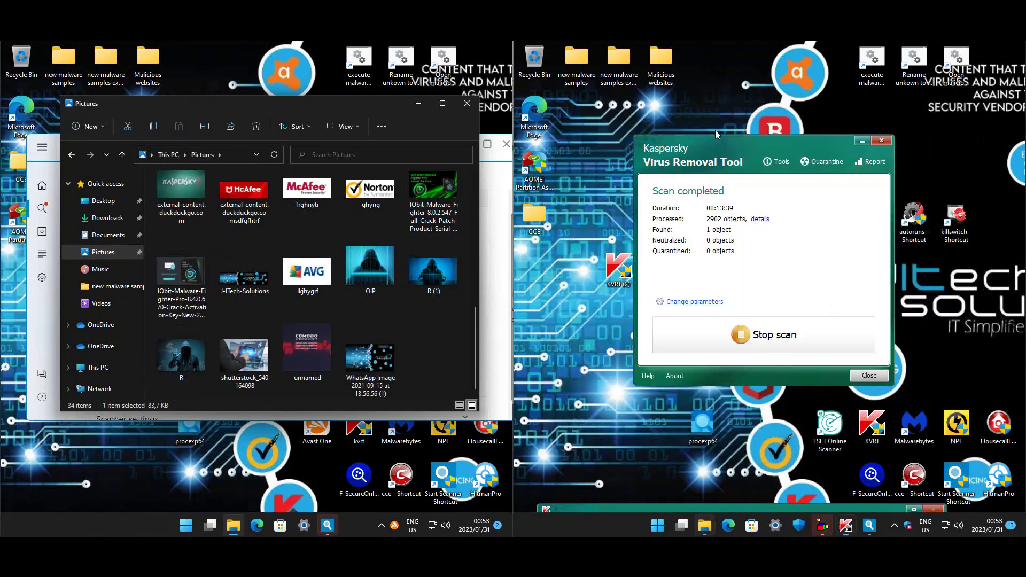
{"action": "left_click", "coordinate": [469, 107]}
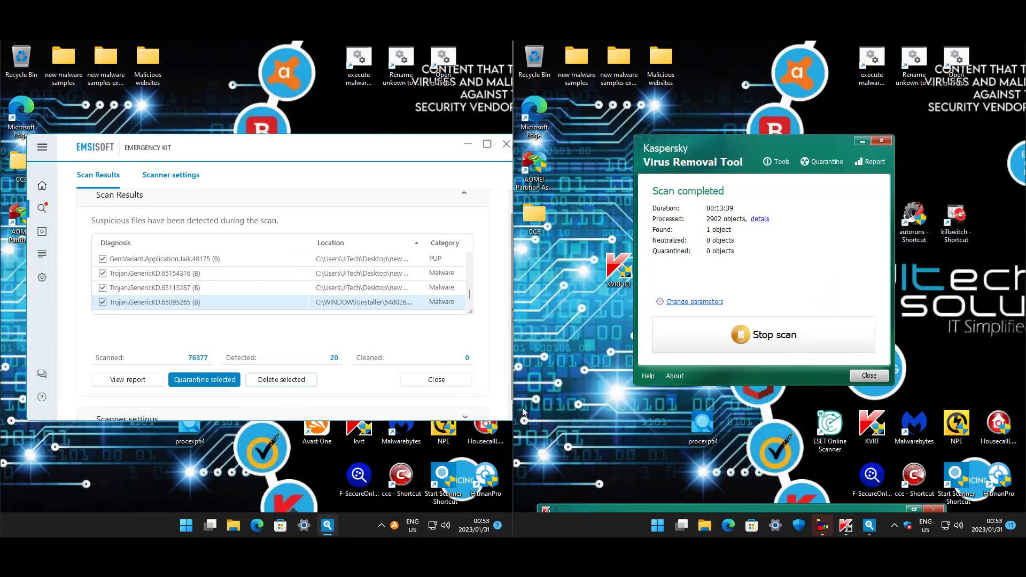
Step: Close Emsisoft Emergency Kit on the Avast machine without quarantining or installing its protection, and open Control Panel with the command "control"
{"action": "left_click", "coordinate": [436, 379]}
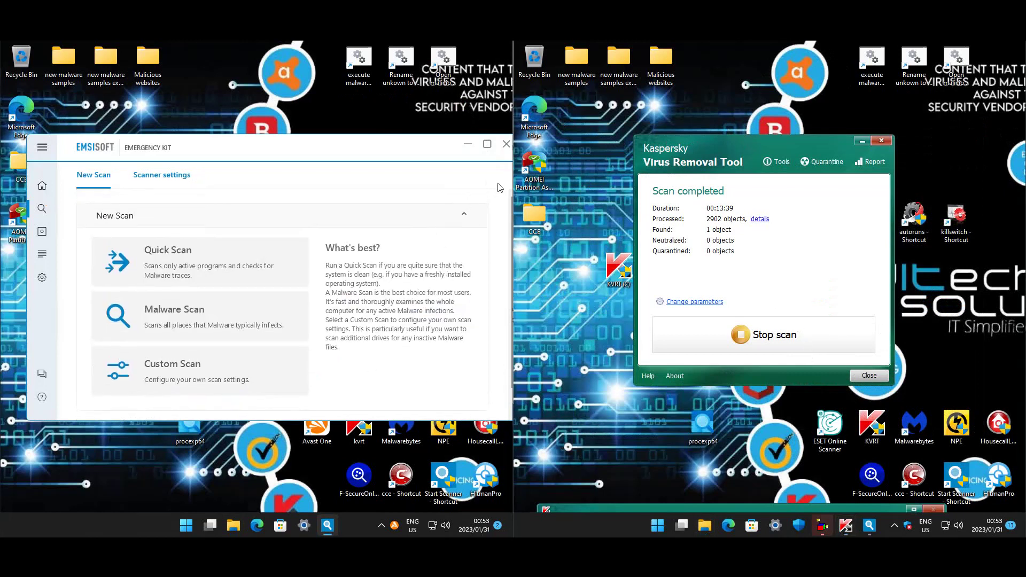
{"action": "left_click", "coordinate": [505, 145]}
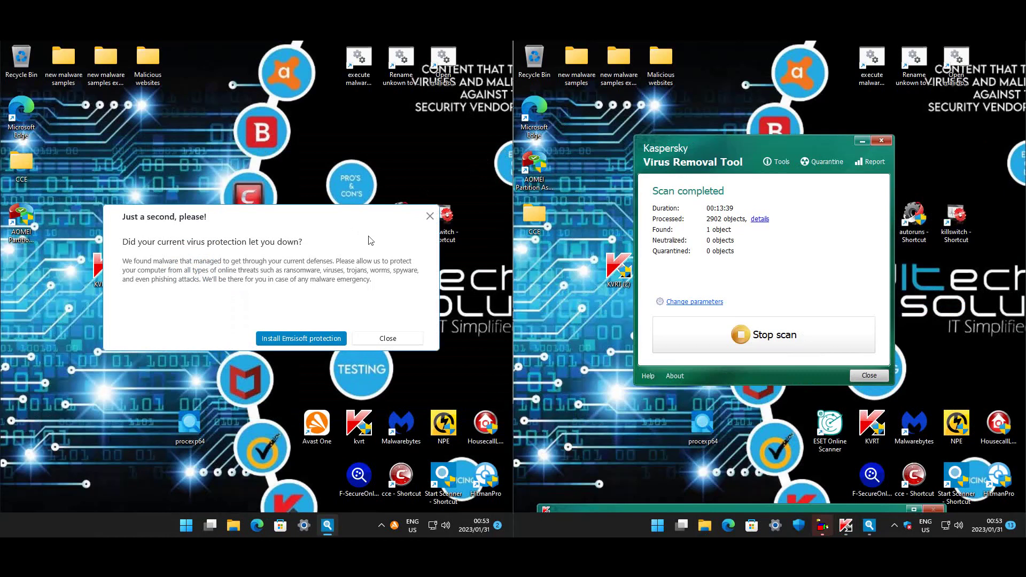
{"action": "key", "text": "super+r"}
{"action": "type", "text": "control"}
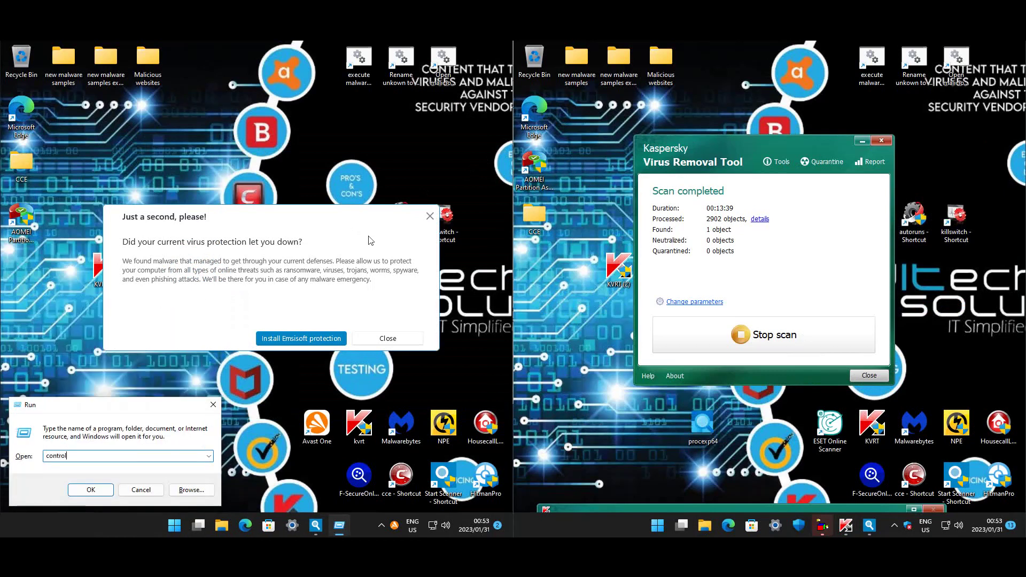
{"action": "key", "text": "Return"}
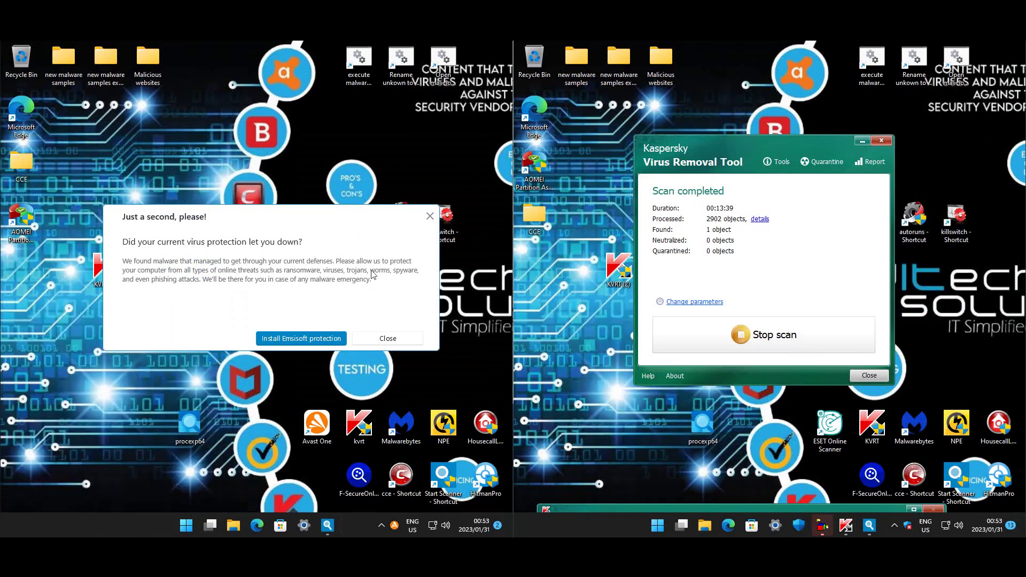
{"action": "left_click", "coordinate": [381, 338]}
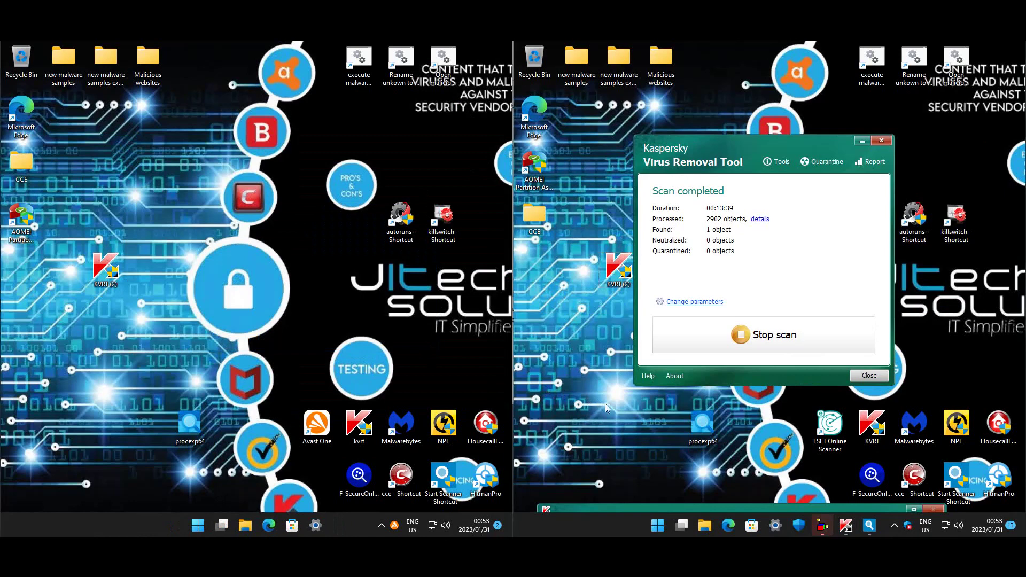
Step: Open Control Panel on the Defender machine with the command "control" and show the installed programs list on both machines
{"action": "key", "text": "super+r"}
{"action": "type", "text": "control"}
{"action": "key", "text": "Return"}
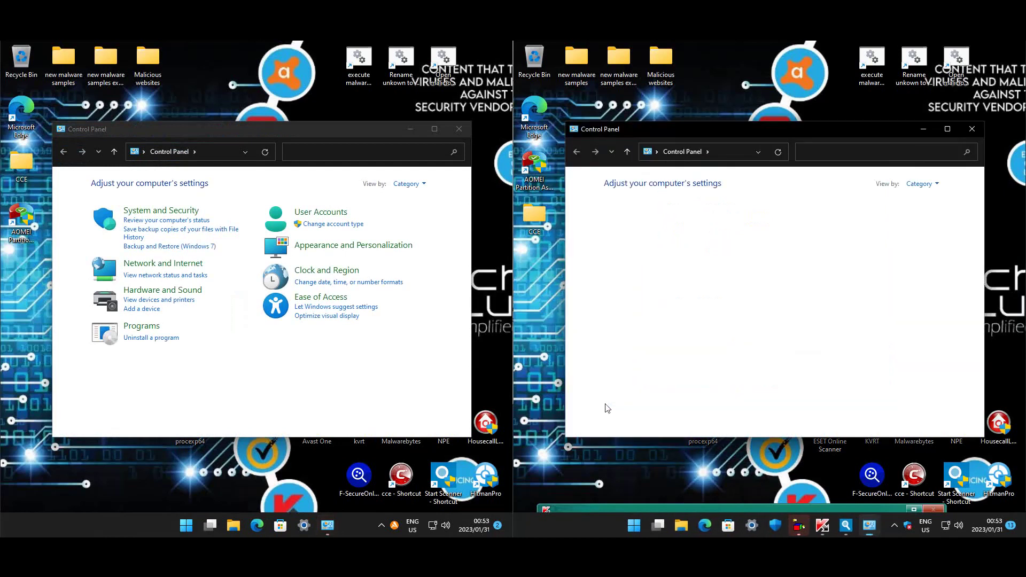
{"action": "left_click", "coordinate": [151, 337]}
{"action": "left_click", "coordinate": [667, 338]}
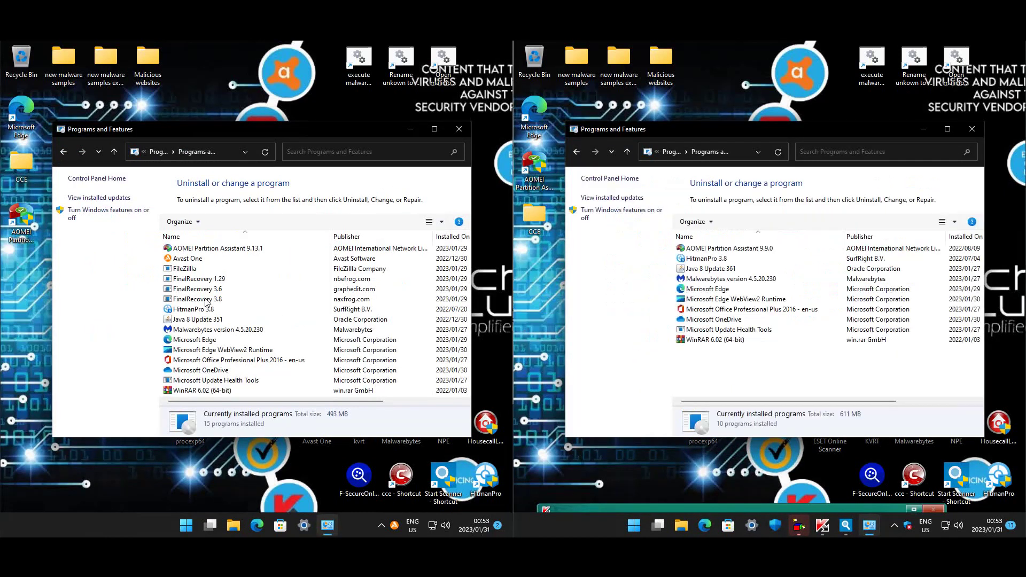
Step: Check the FileZilla and FinalRecovery 3.8 entries in the Avast machine's installed programs, and close Programs and Features on both machines
{"action": "left_click", "coordinate": [207, 268]}
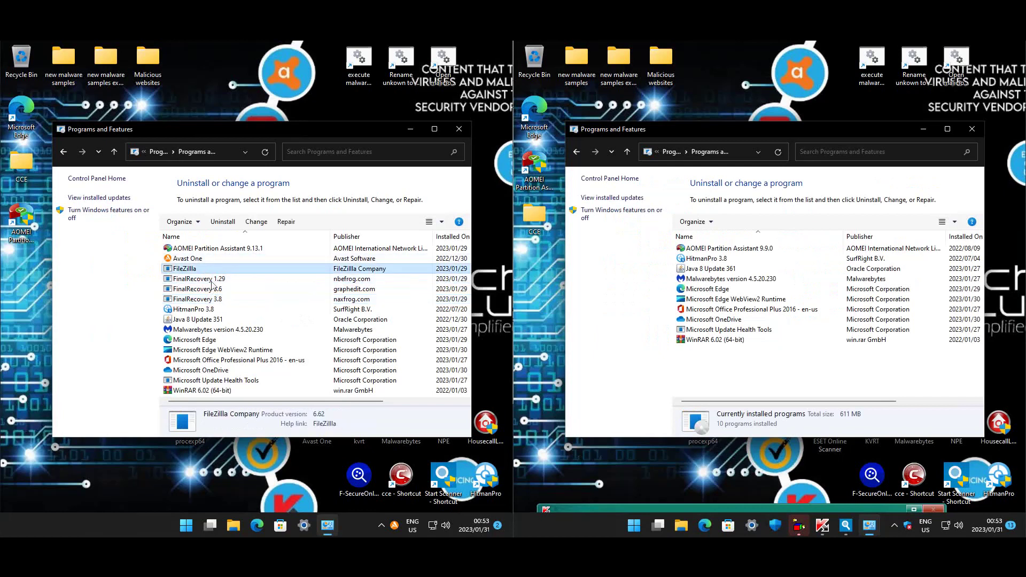
{"action": "left_click", "coordinate": [213, 300]}
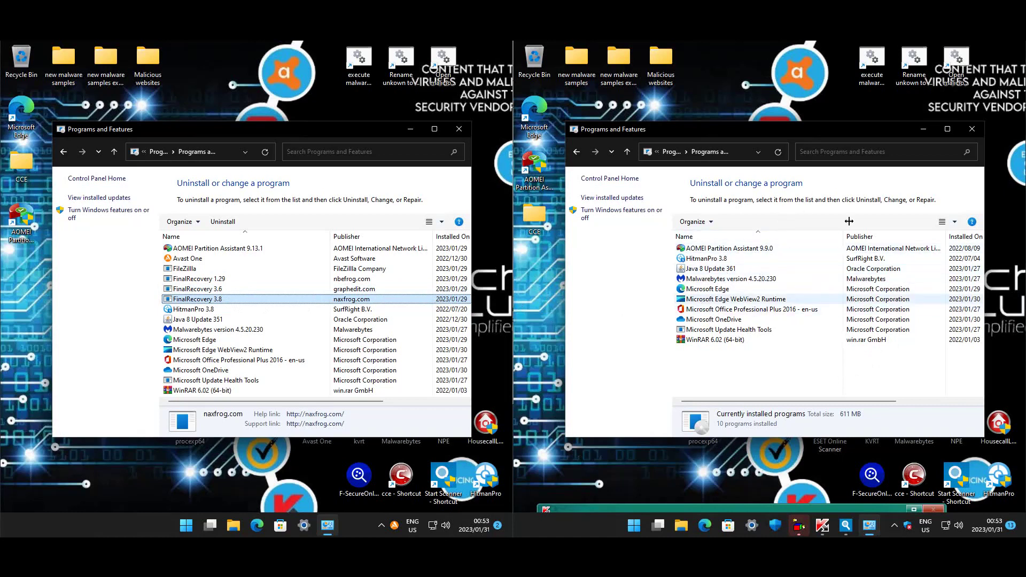
{"action": "left_click", "coordinate": [969, 131]}
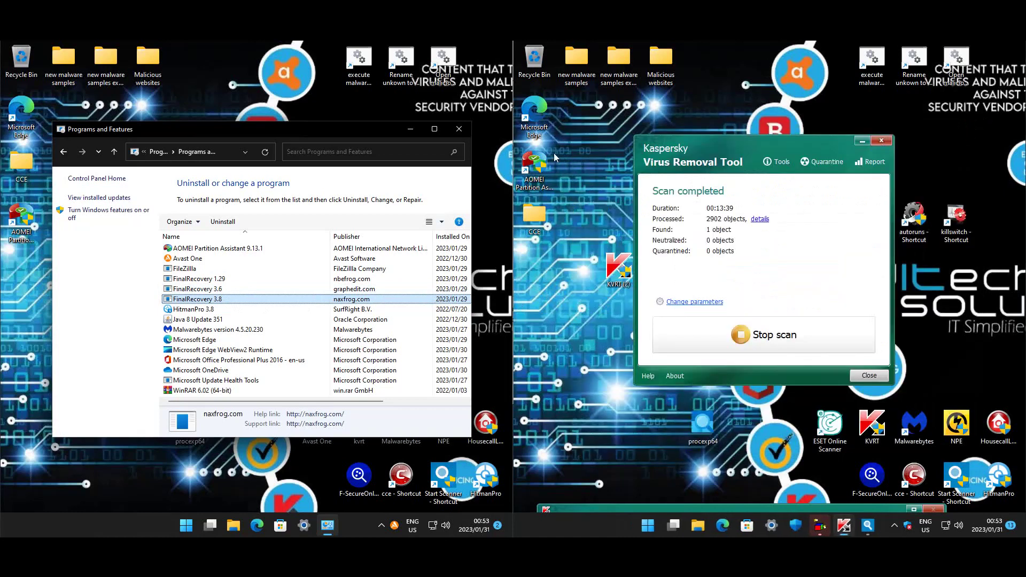
{"action": "left_click", "coordinate": [459, 129]}
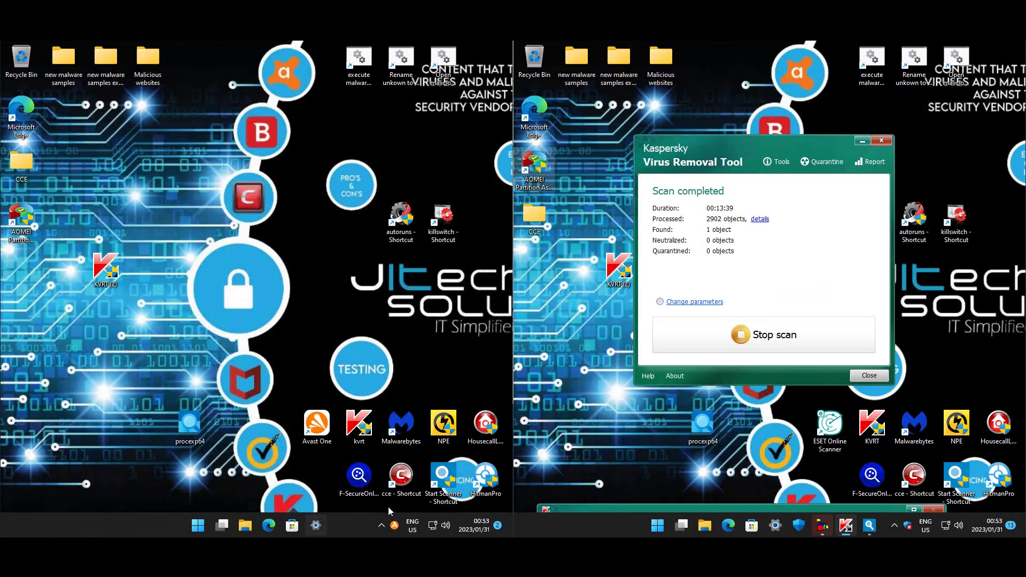
Step: Open Windows Settings and Computer Management on both the Avast and Defender machines
{"action": "left_click", "coordinate": [316, 526]}
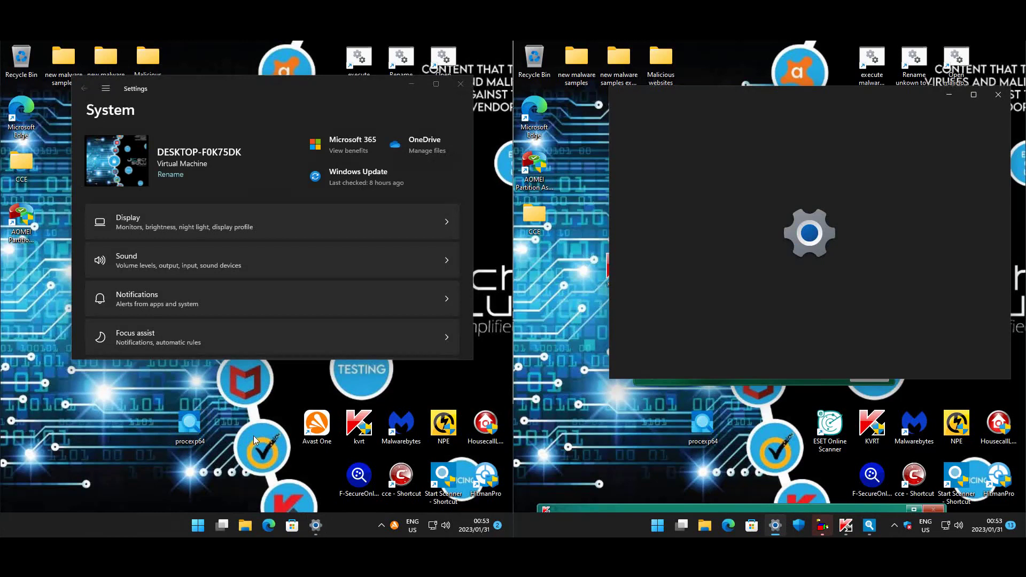
{"action": "key", "text": "super+x"}
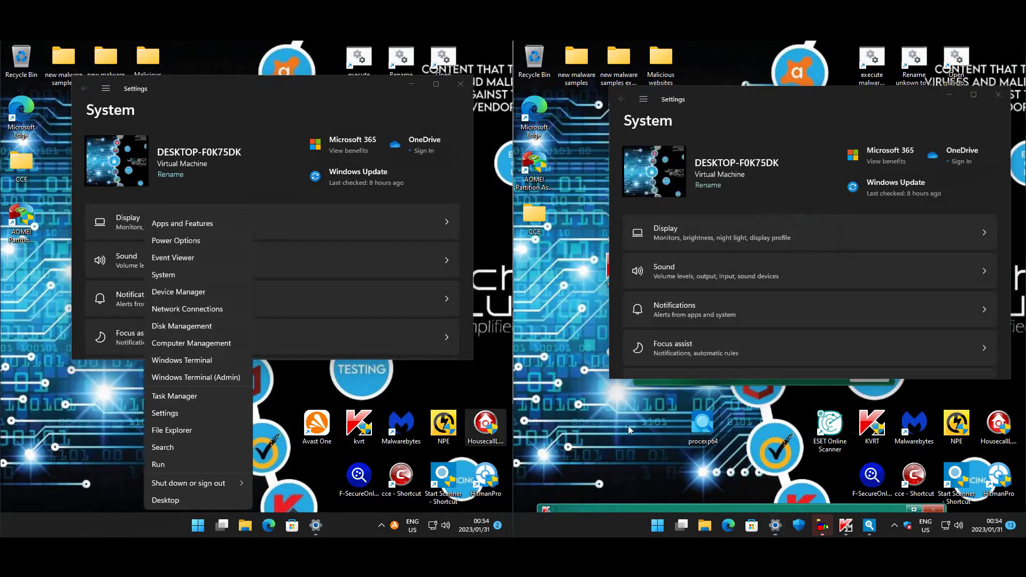
{"action": "key", "text": "super+x"}
{"action": "left_click", "coordinate": [310, 376]}
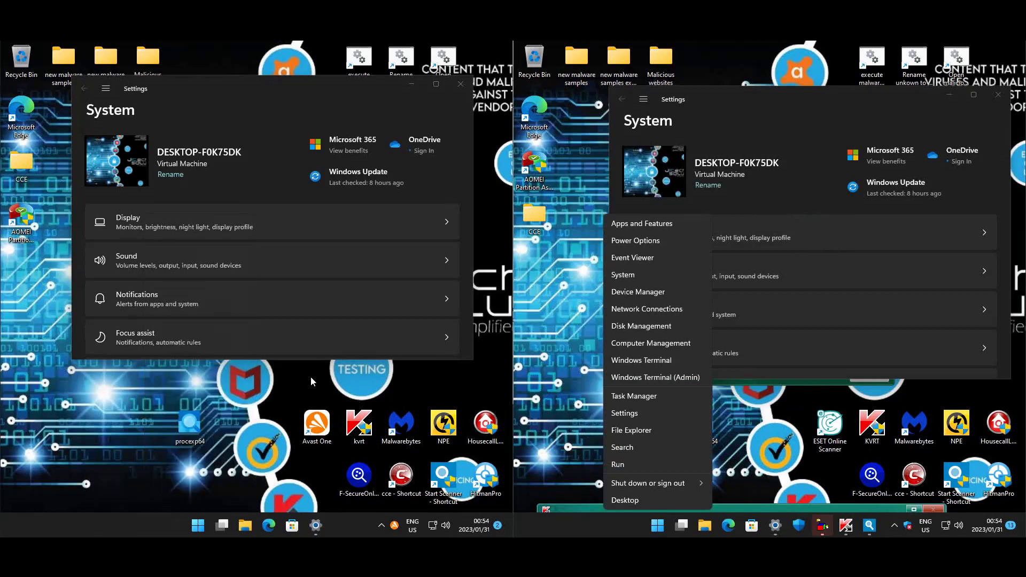
{"action": "key", "text": "super+x"}
{"action": "left_click", "coordinate": [310, 376]}
{"action": "left_click", "coordinate": [820, 458]}
{"action": "key", "text": "super+x"}
{"action": "left_click", "coordinate": [819, 464]}
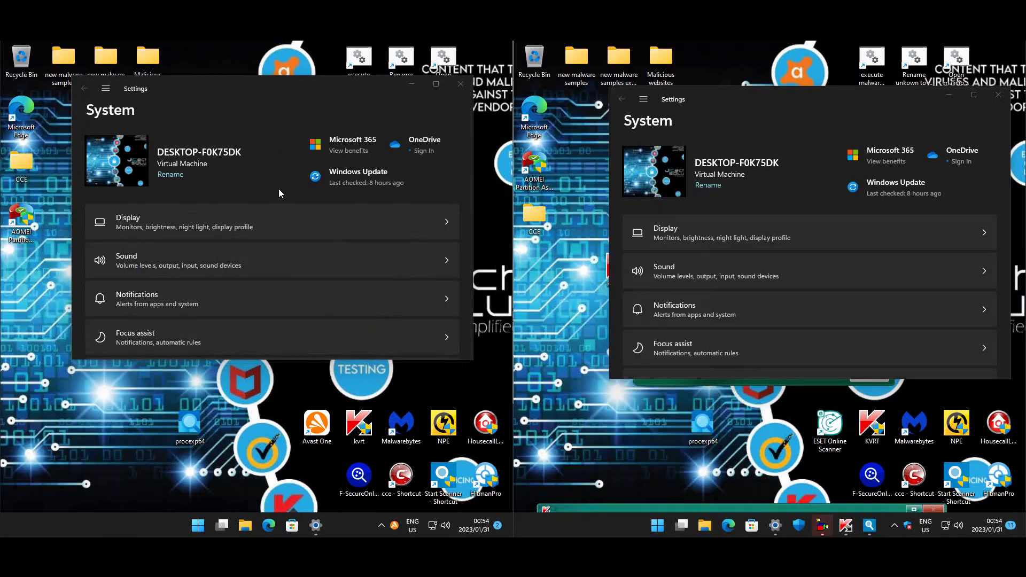
Step: Open the Accounts page in Windows Settings on both machines
{"action": "scroll", "coordinate": [291, 275], "scroll_direction": "down", "scroll_amount": 5}
{"action": "scroll", "coordinate": [241, 277], "scroll_direction": "down", "scroll_amount": 3}
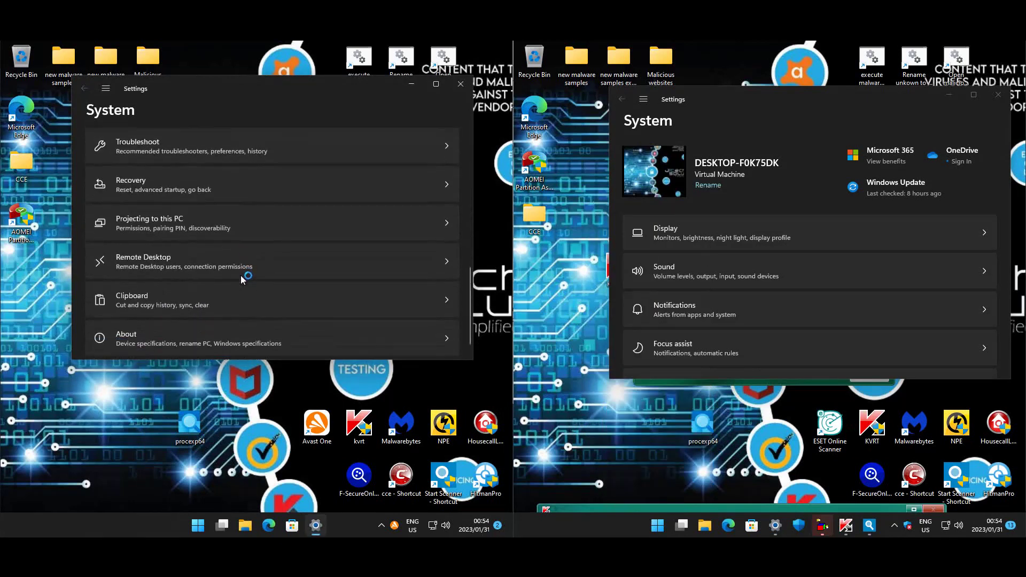
{"action": "scroll", "coordinate": [242, 278], "scroll_direction": "up", "scroll_amount": 8}
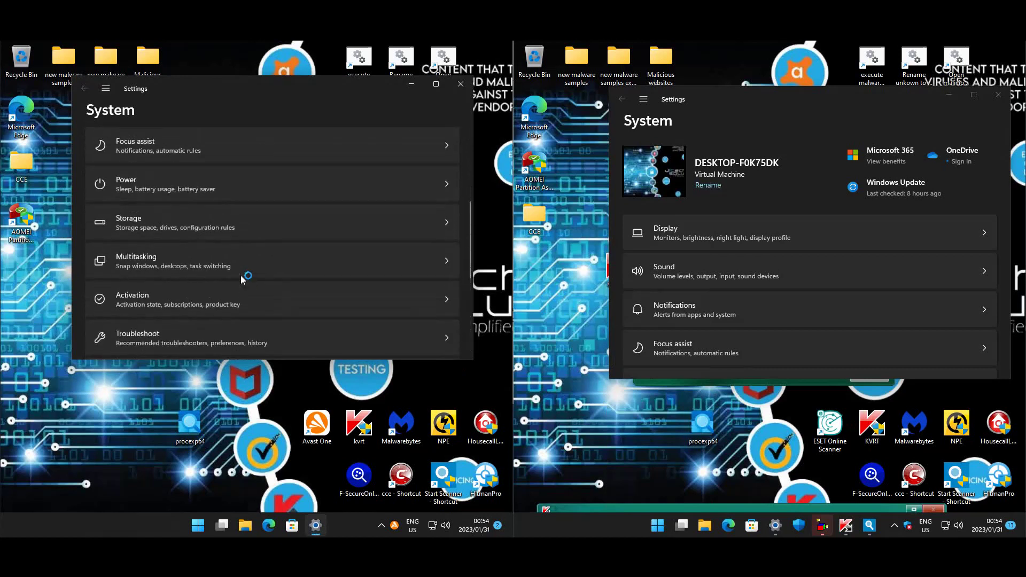
{"action": "left_click", "coordinate": [105, 88]}
{"action": "left_click", "coordinate": [146, 295]}
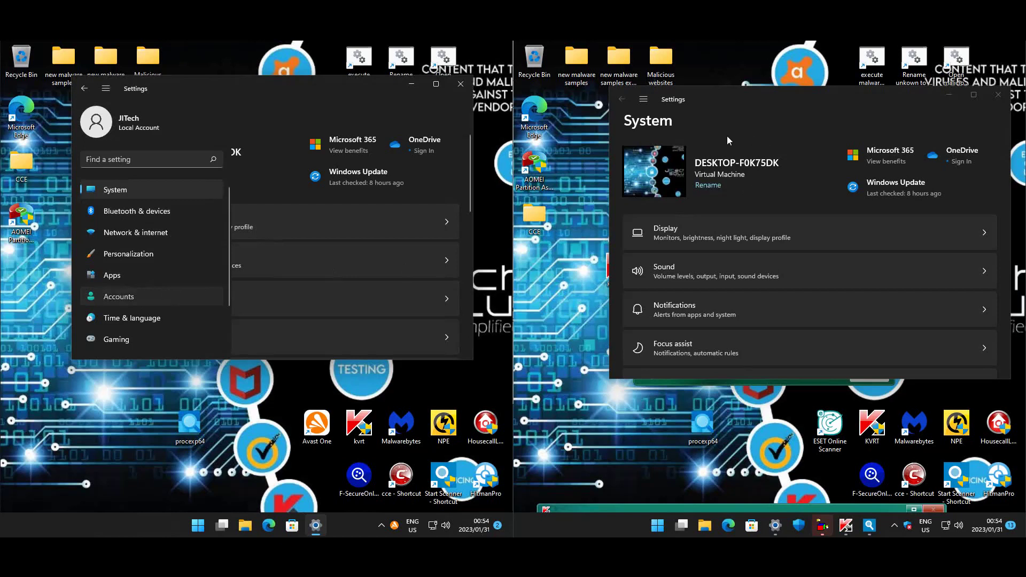
{"action": "left_click", "coordinate": [644, 100]}
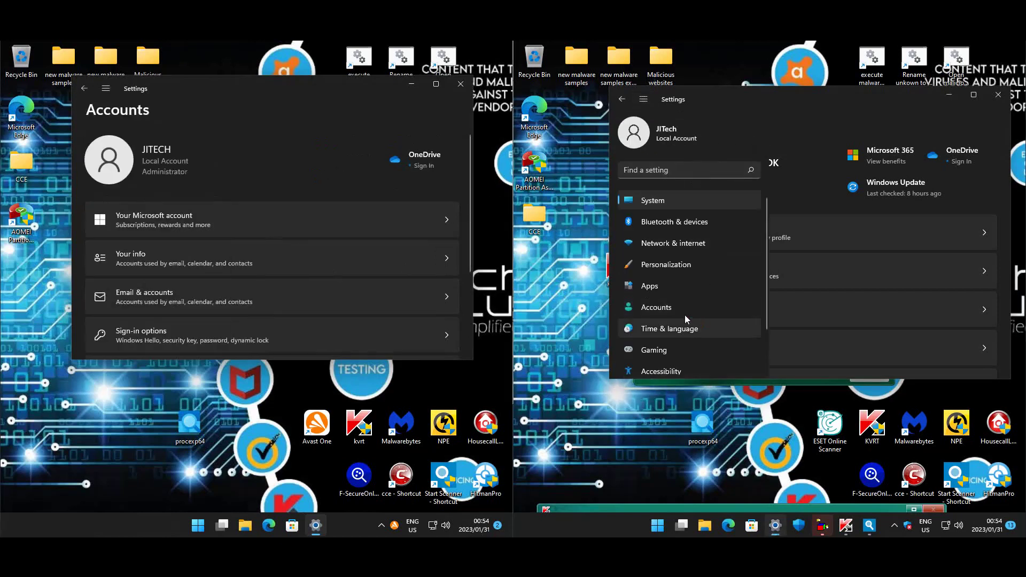
{"action": "left_click", "coordinate": [684, 314]}
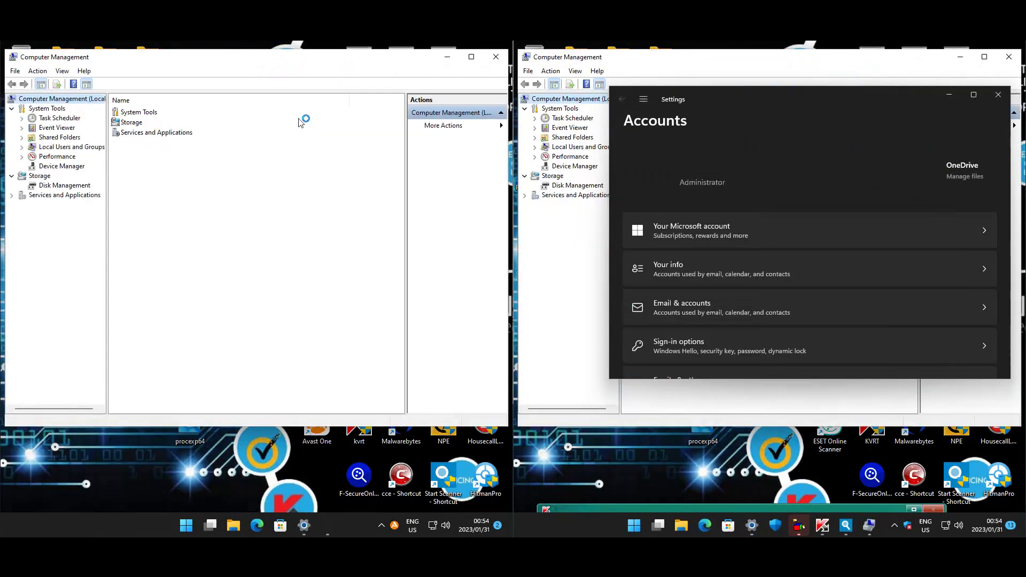
Step: Check the local Users list in Computer Management on the Avast machine, and close Computer Management
{"action": "left_click", "coordinate": [300, 122]}
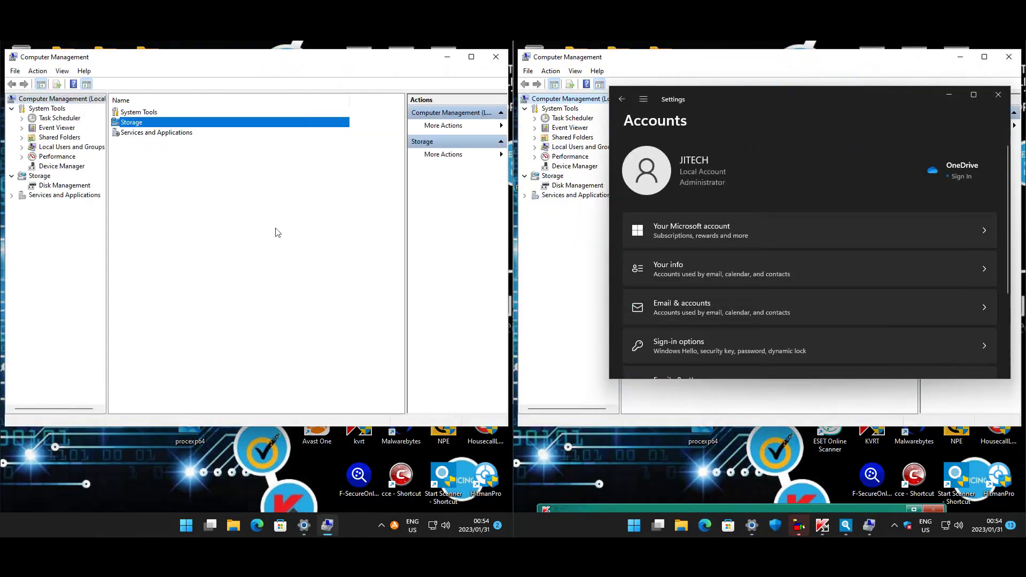
{"action": "double_click", "coordinate": [56, 147]}
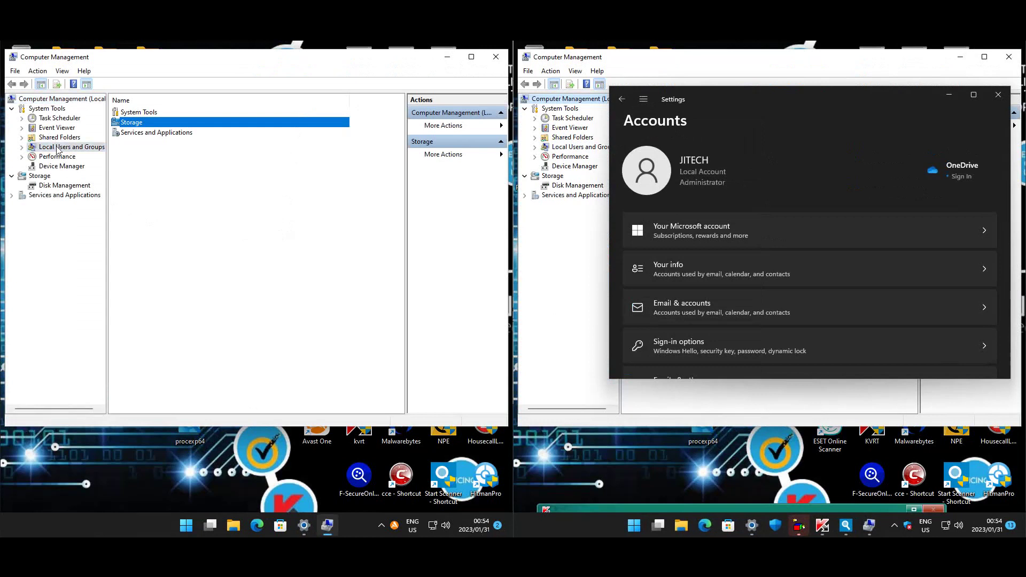
{"action": "left_click", "coordinate": [57, 156]}
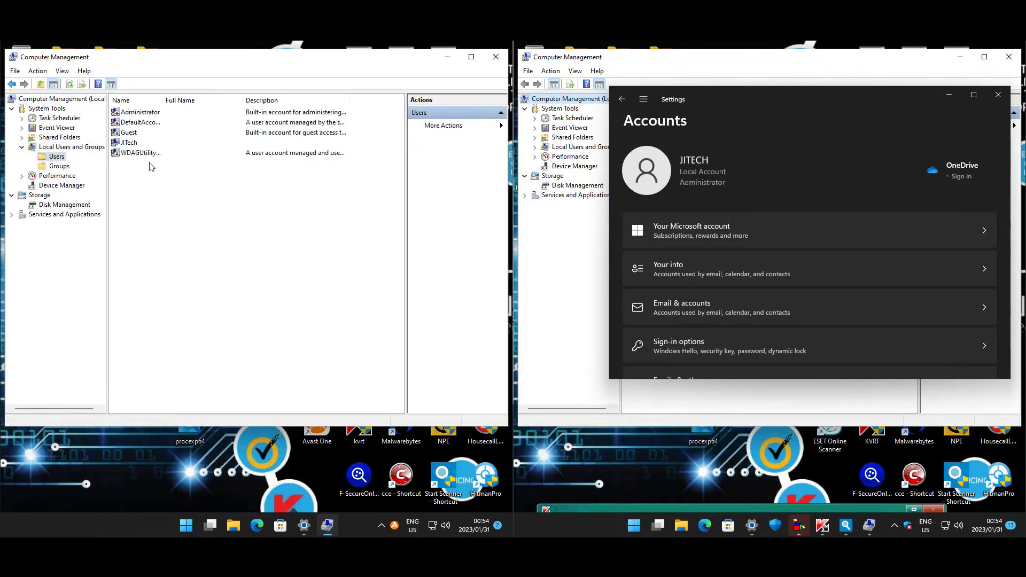
{"action": "left_click", "coordinate": [502, 57]}
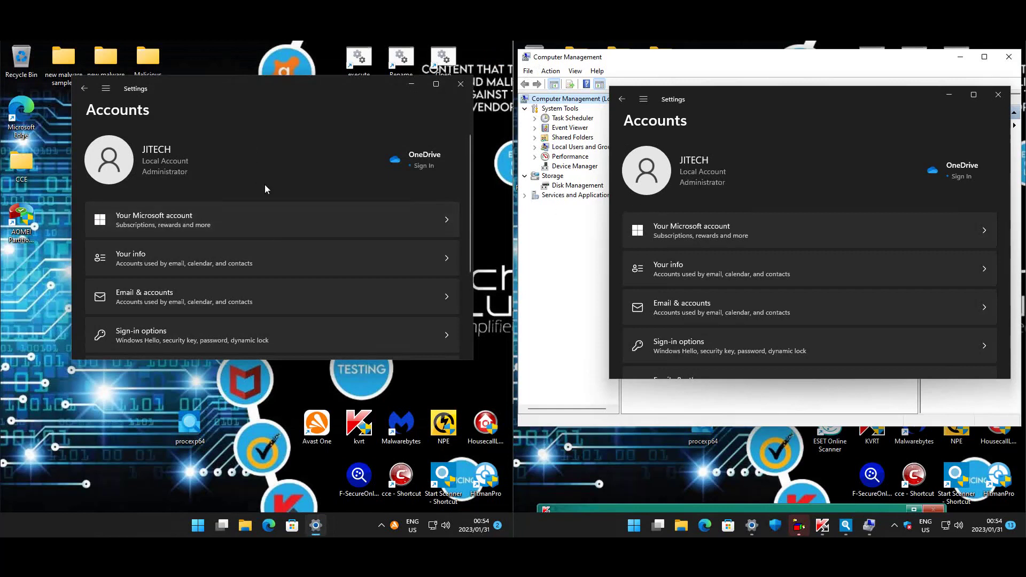
Step: Check the Family & other users settings for extra accounts on the Avast machine, and close Settings
{"action": "scroll", "coordinate": [203, 277], "scroll_direction": "down", "scroll_amount": 3}
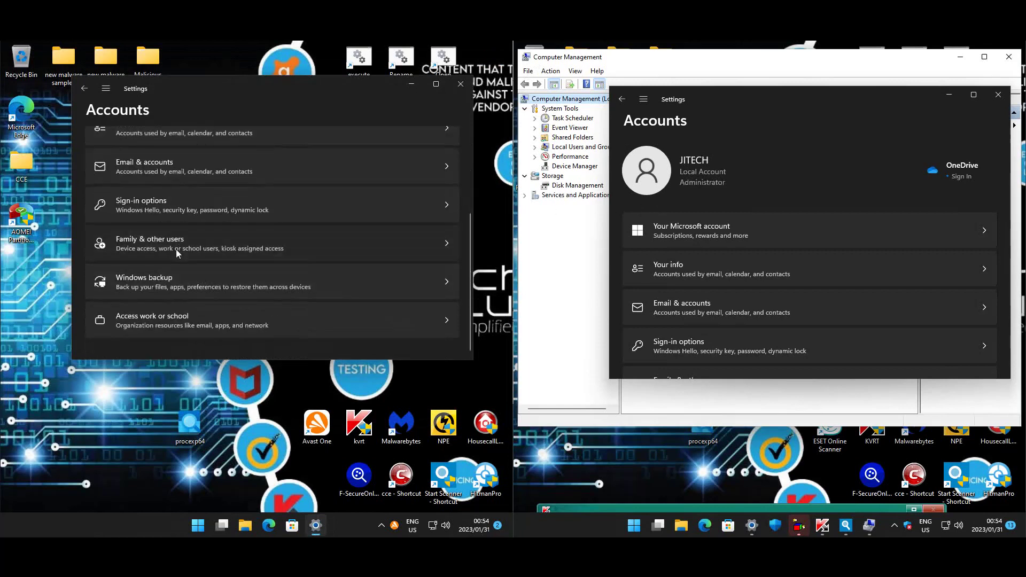
{"action": "left_click", "coordinate": [207, 241]}
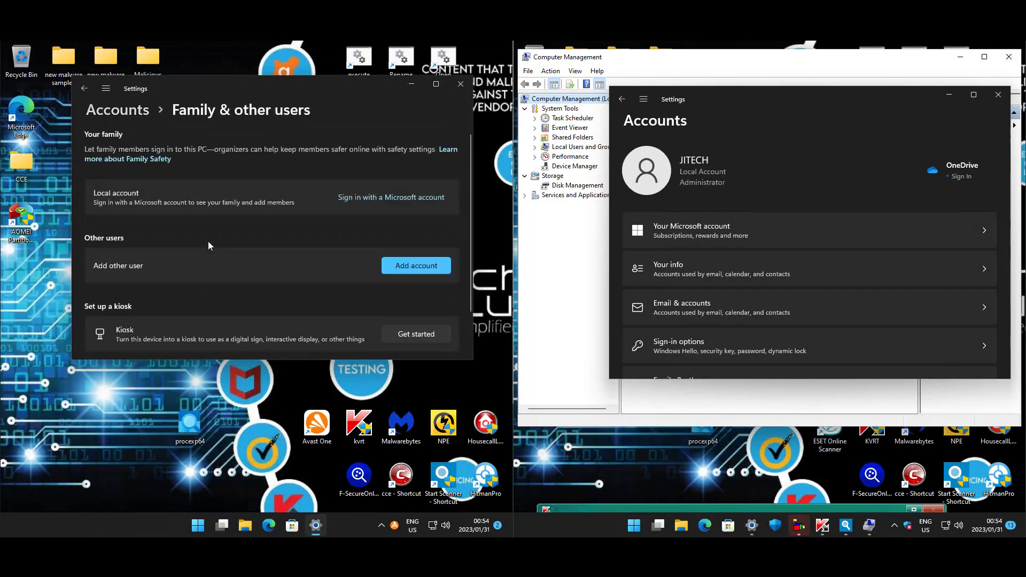
{"action": "scroll", "coordinate": [232, 249], "scroll_direction": "down", "scroll_amount": 3}
{"action": "scroll", "coordinate": [232, 249], "scroll_direction": "up", "scroll_amount": 3}
{"action": "left_click", "coordinate": [459, 86]}
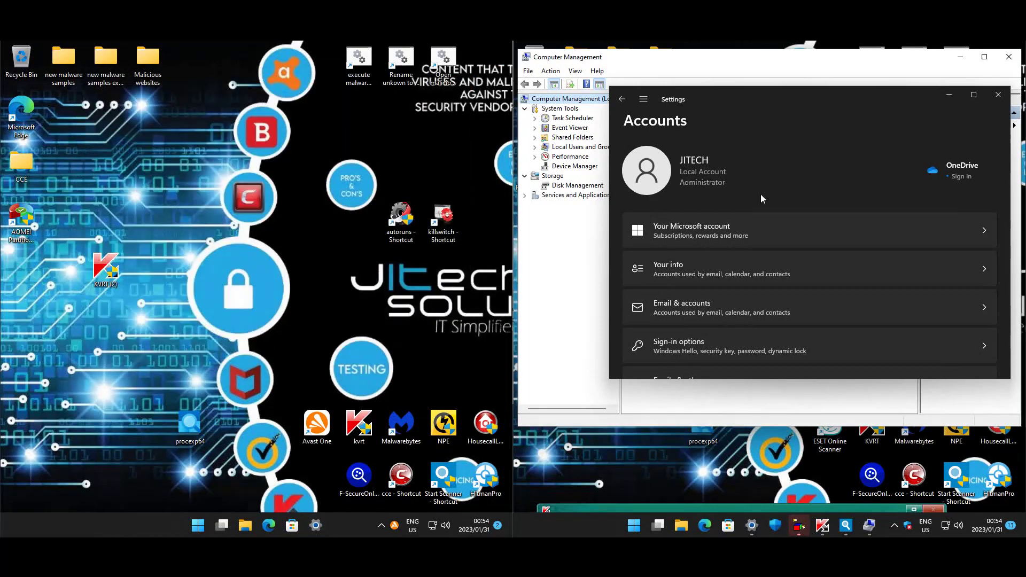
Step: Check the Family & other users settings for extra accounts on the Defender machine, and close Settings
{"action": "scroll", "coordinate": [692, 267], "scroll_direction": "down", "scroll_amount": 3}
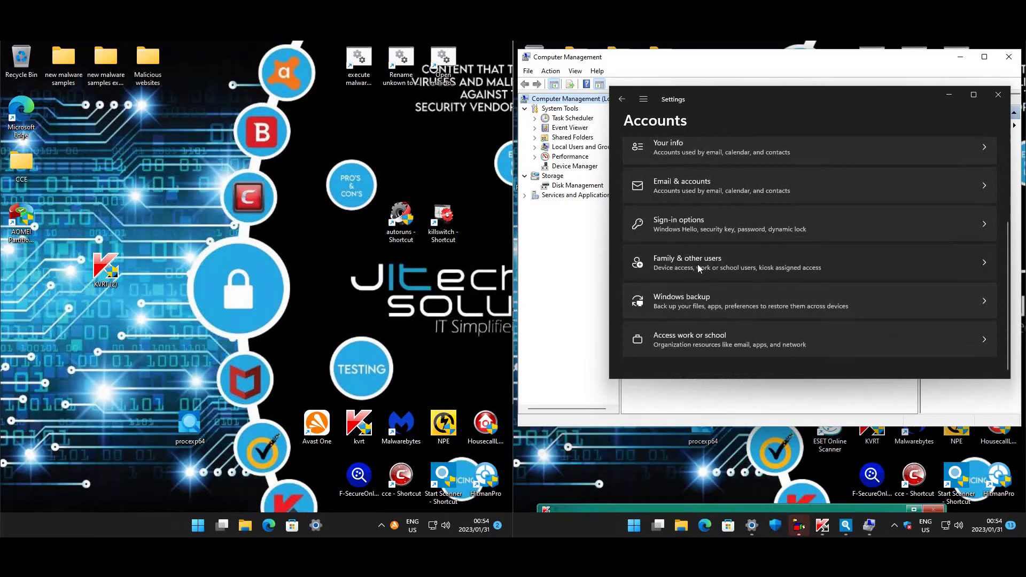
{"action": "left_click", "coordinate": [698, 267]}
{"action": "scroll", "coordinate": [720, 258], "scroll_direction": "down", "scroll_amount": 3}
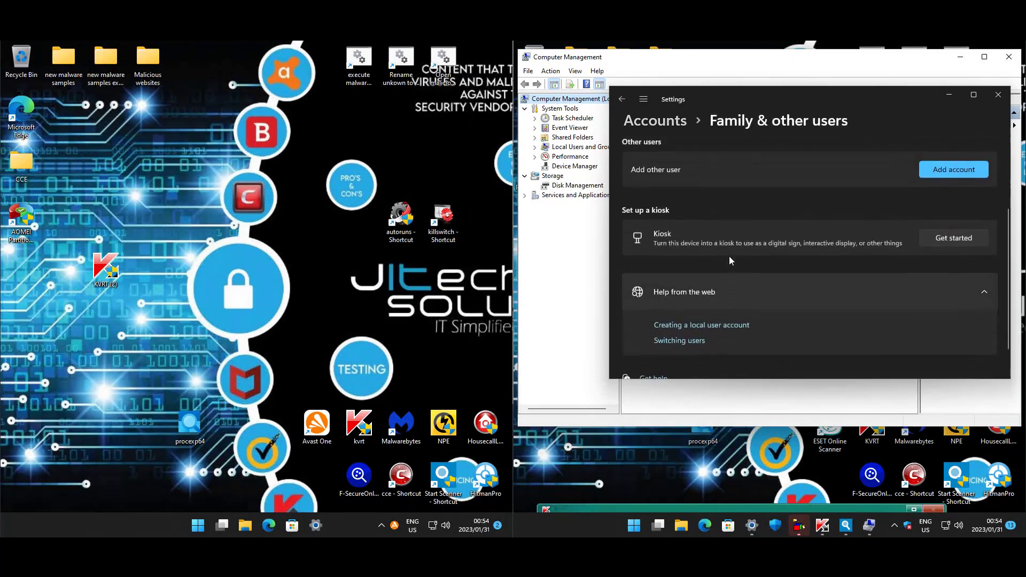
{"action": "scroll", "coordinate": [729, 260], "scroll_direction": "up", "scroll_amount": 2}
{"action": "left_click", "coordinate": [997, 96]}
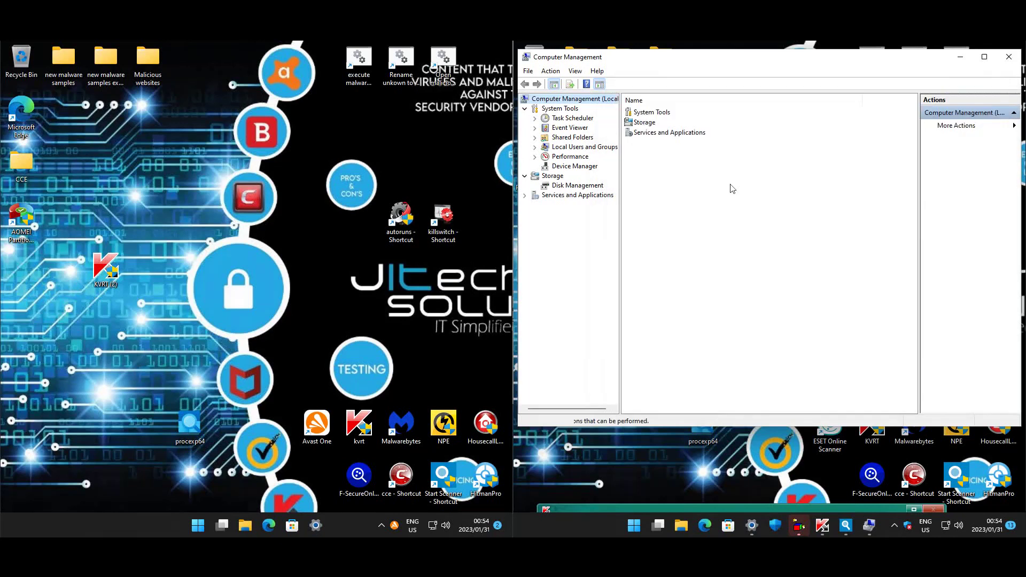
Step: Check the local Users list in Computer Management on the Defender machine, and close Computer Management
{"action": "double_click", "coordinate": [570, 138]}
{"action": "double_click", "coordinate": [573, 177]}
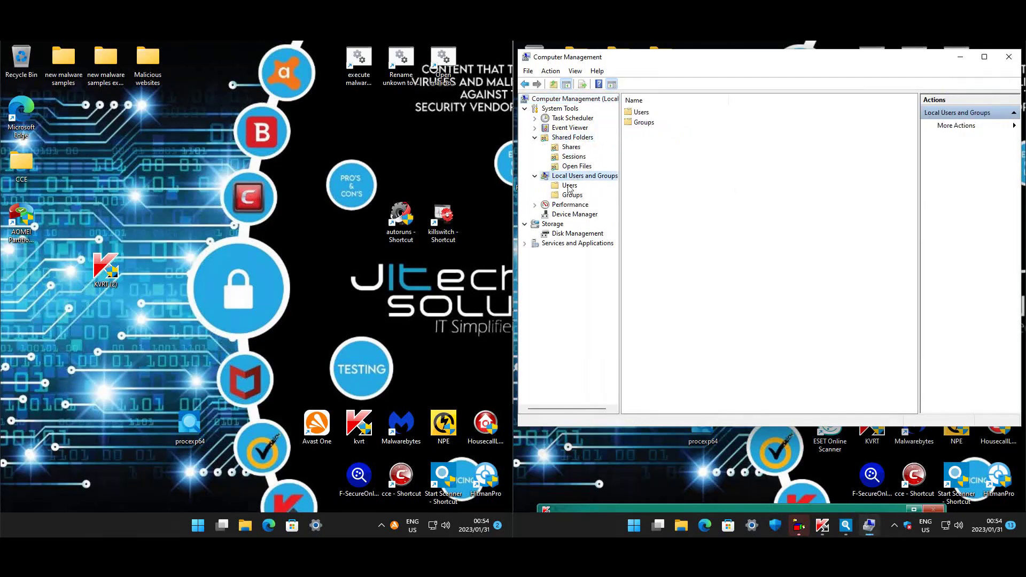
{"action": "left_click", "coordinate": [569, 185]}
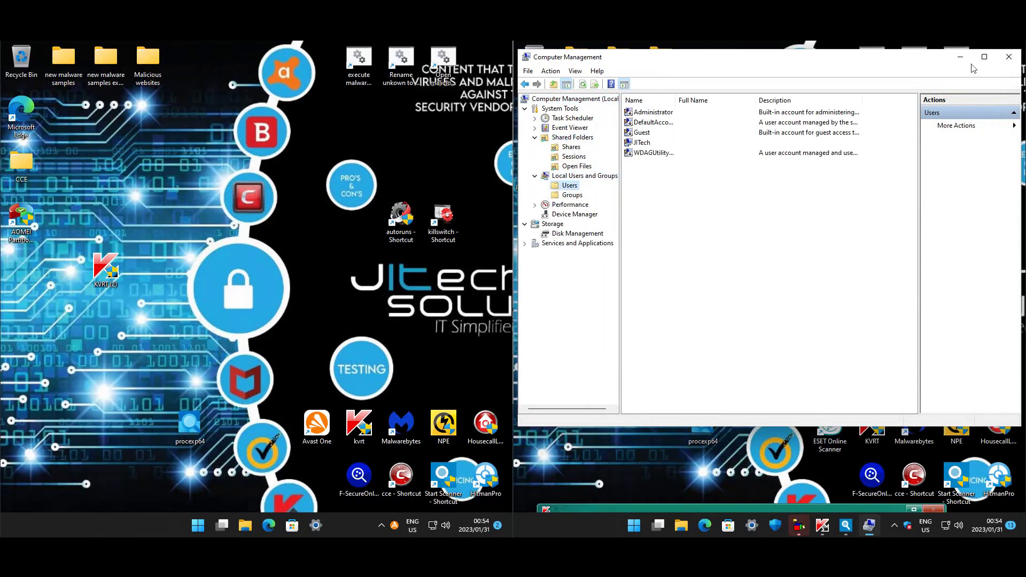
{"action": "left_click", "coordinate": [1009, 57]}
Step: Close Emsisoft Emergency Kit on the Defender machine without quarantining the detections or installing its protection
{"action": "left_click", "coordinate": [928, 250]}
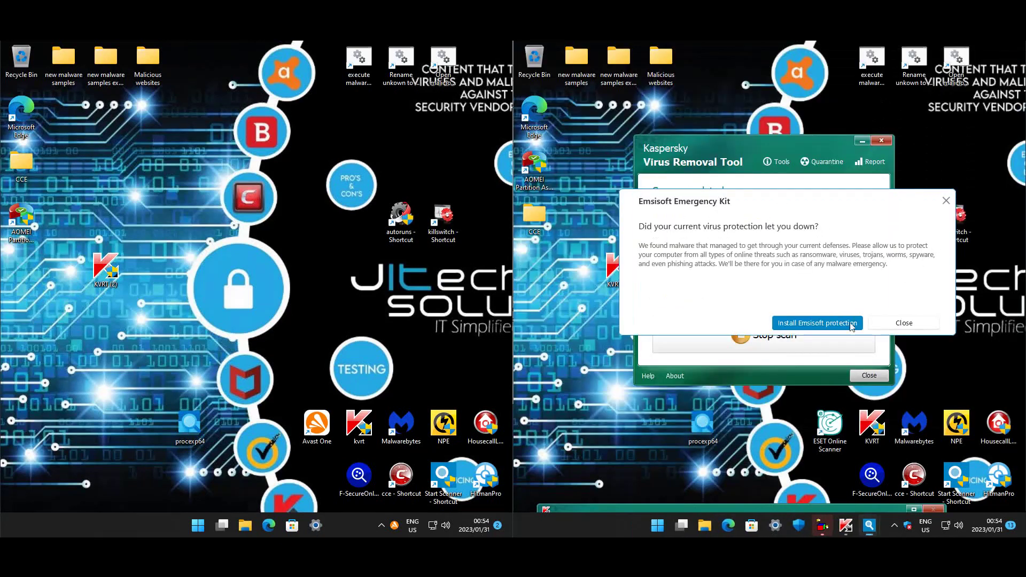
{"action": "left_click", "coordinate": [888, 323]}
{"action": "left_click", "coordinate": [869, 525]}
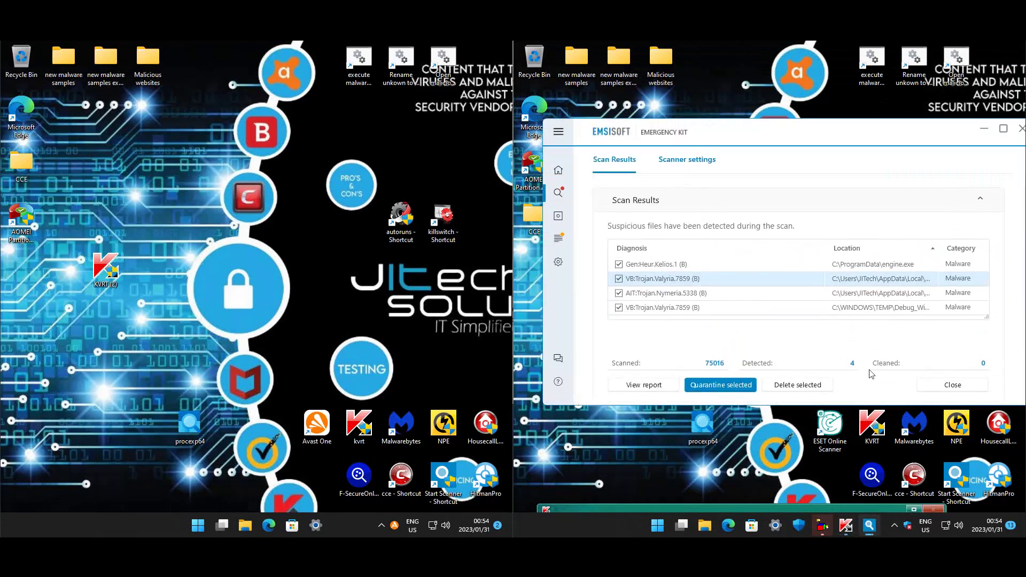
{"action": "left_click", "coordinate": [938, 389]}
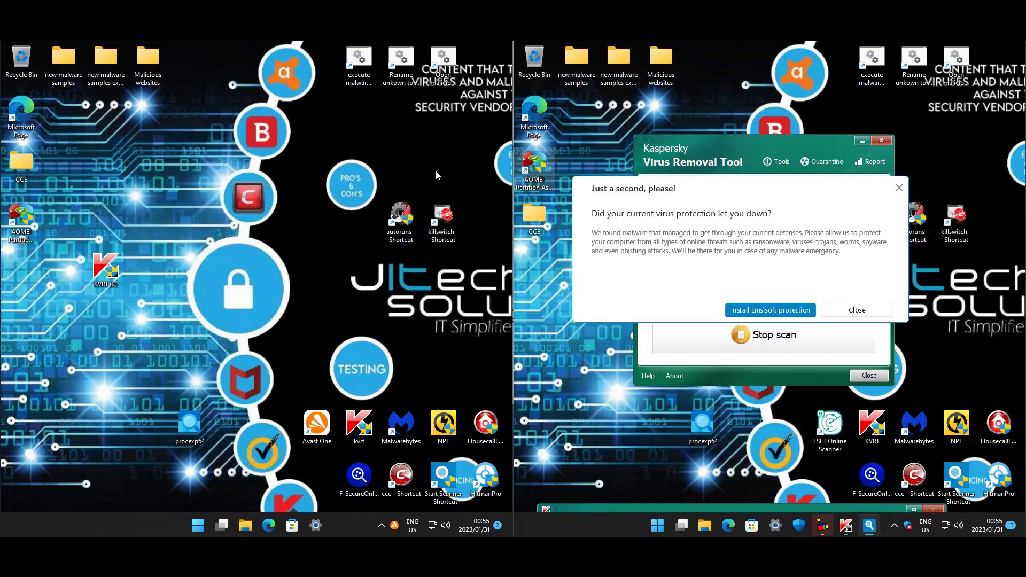
{"action": "left_click", "coordinate": [856, 310]}
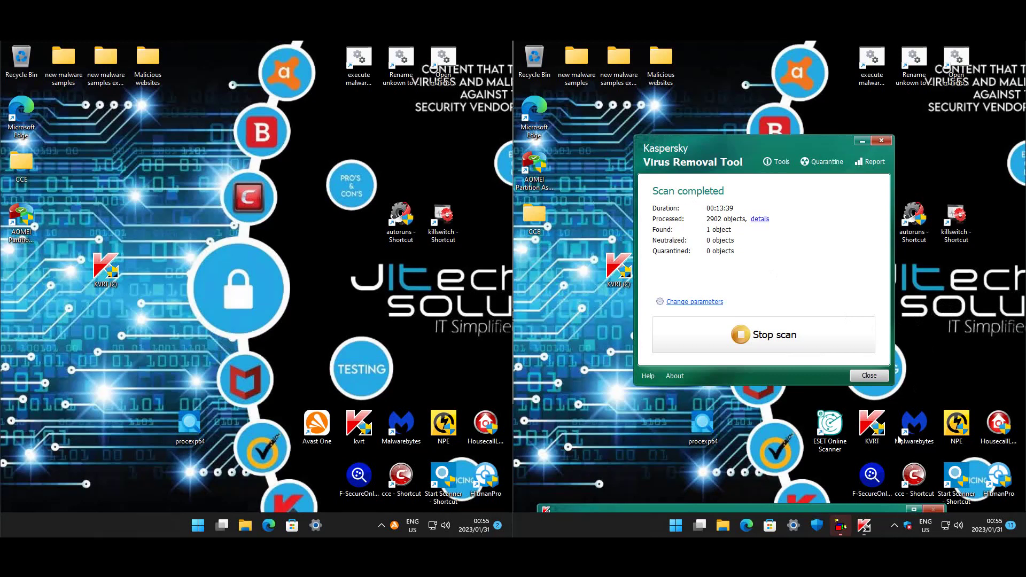
Step: Open Virus & threat protection in Windows Security on the Defender machine and examine the current threats
{"action": "left_click", "coordinate": [908, 526]}
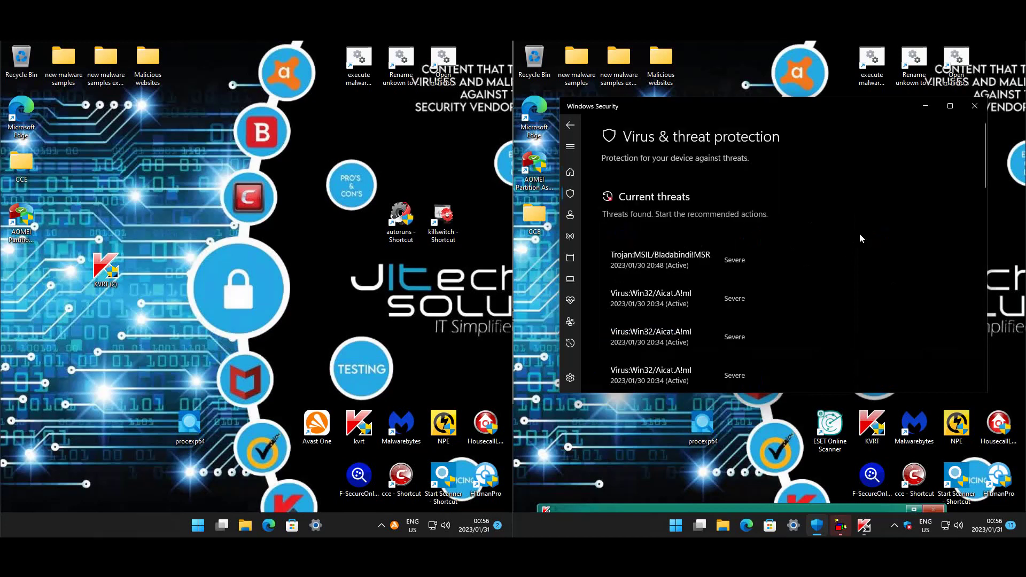
{"action": "scroll", "coordinate": [859, 233], "scroll_direction": "down", "scroll_amount": 5}
{"action": "scroll", "coordinate": [858, 232], "scroll_direction": "up", "scroll_amount": 5}
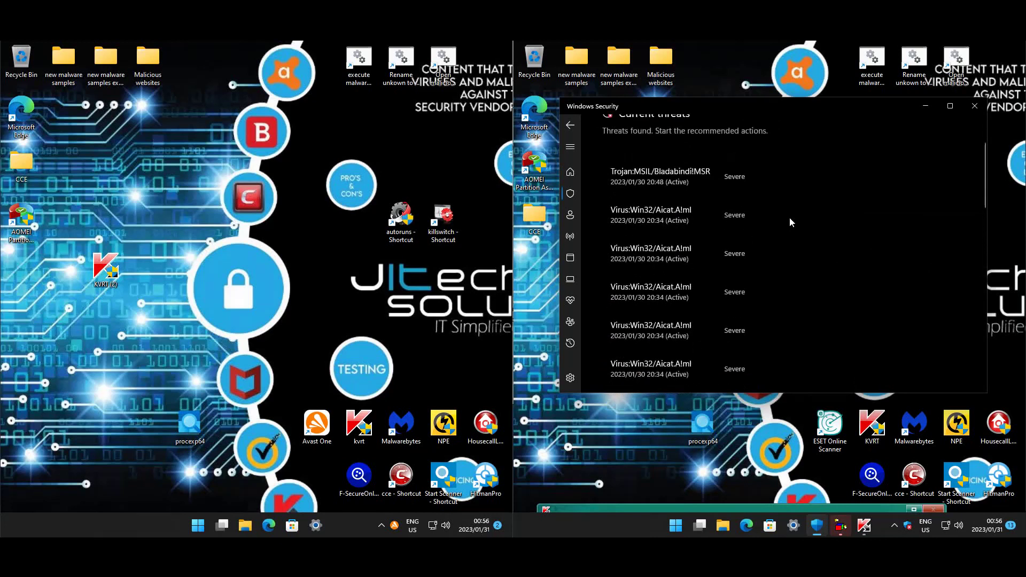
Step: View the details of the Trojan:MSIL/Bladabindi!MSR threat, allowing Windows Security to make changes, and examine the remaining threats down to Start actions
{"action": "left_click", "coordinate": [758, 178]}
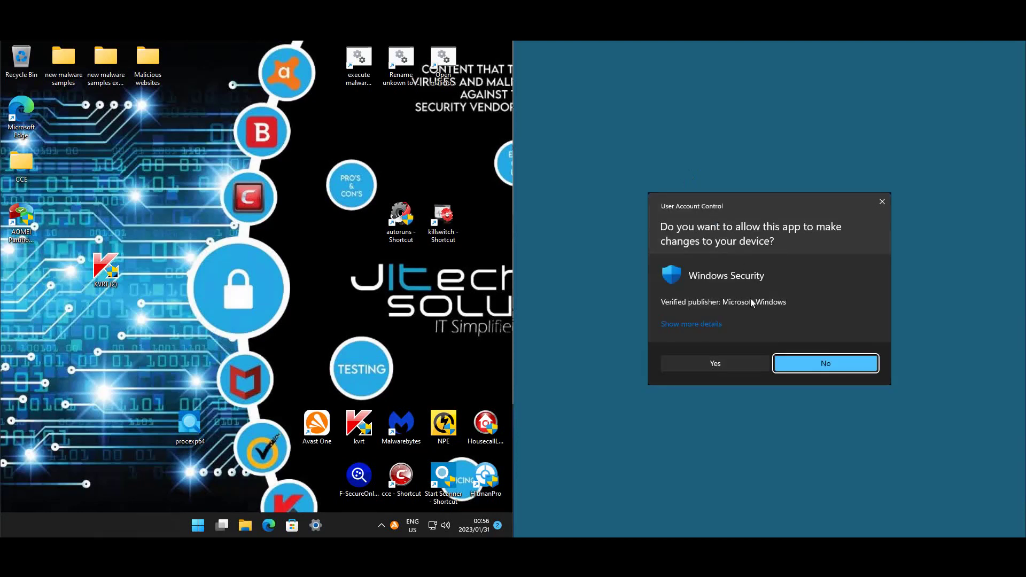
{"action": "left_click", "coordinate": [742, 361]}
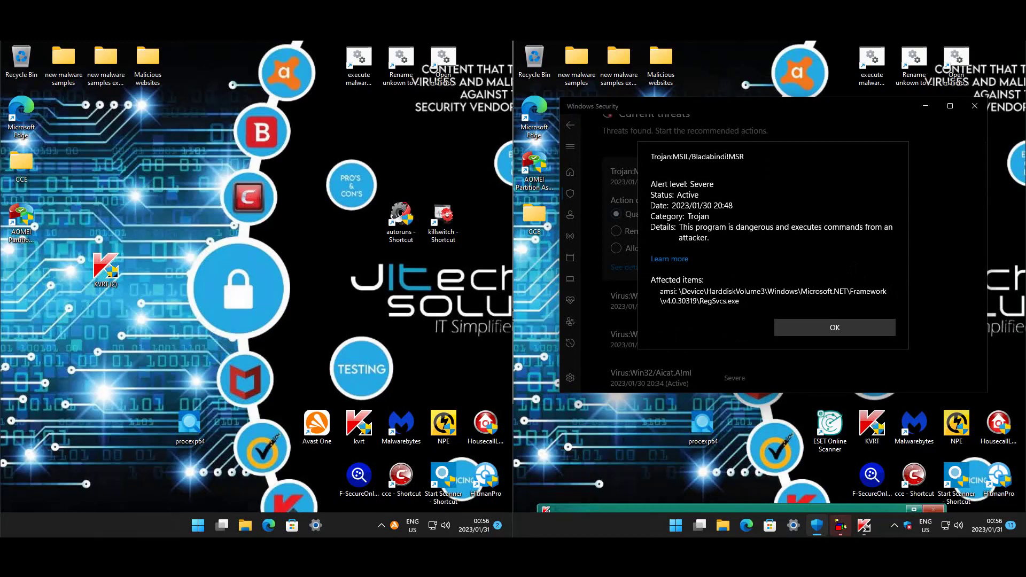
{"action": "left_click_drag", "start_coordinate": [739, 301], "coordinate": [722, 262]}
{"action": "left_click", "coordinate": [820, 326]}
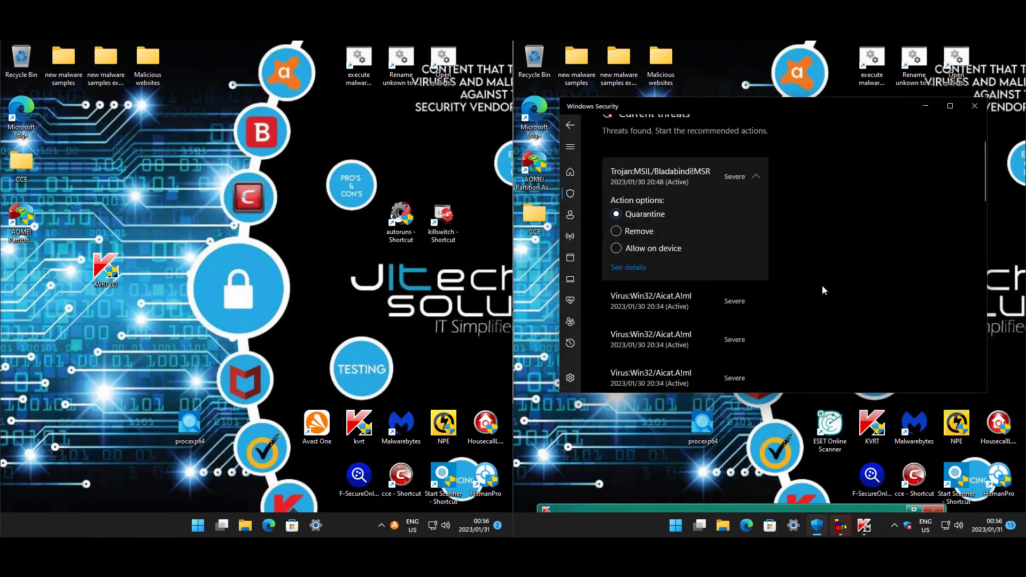
{"action": "scroll", "coordinate": [825, 249], "scroll_direction": "down", "scroll_amount": 3}
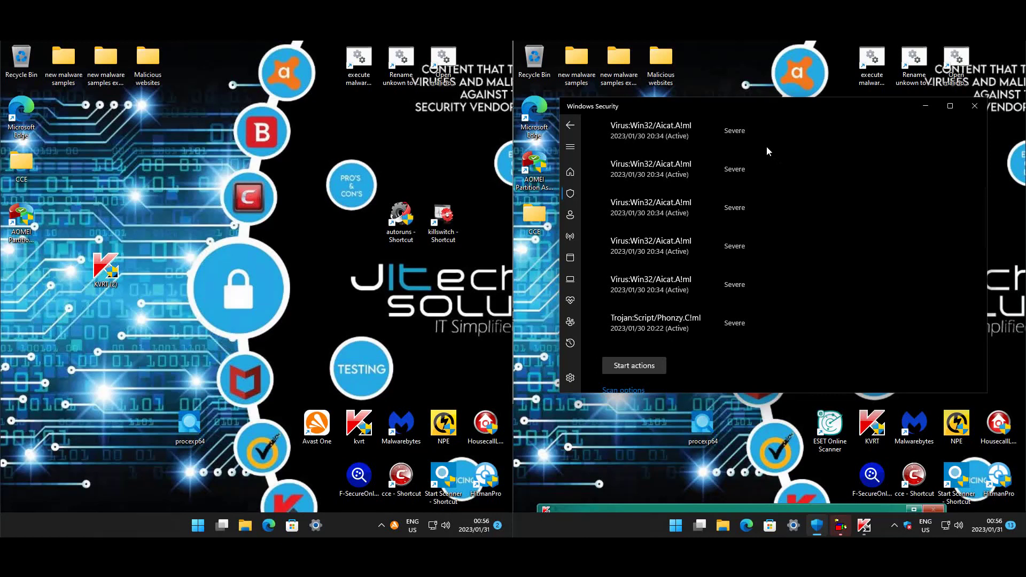
{"action": "left_click", "coordinate": [791, 78]}
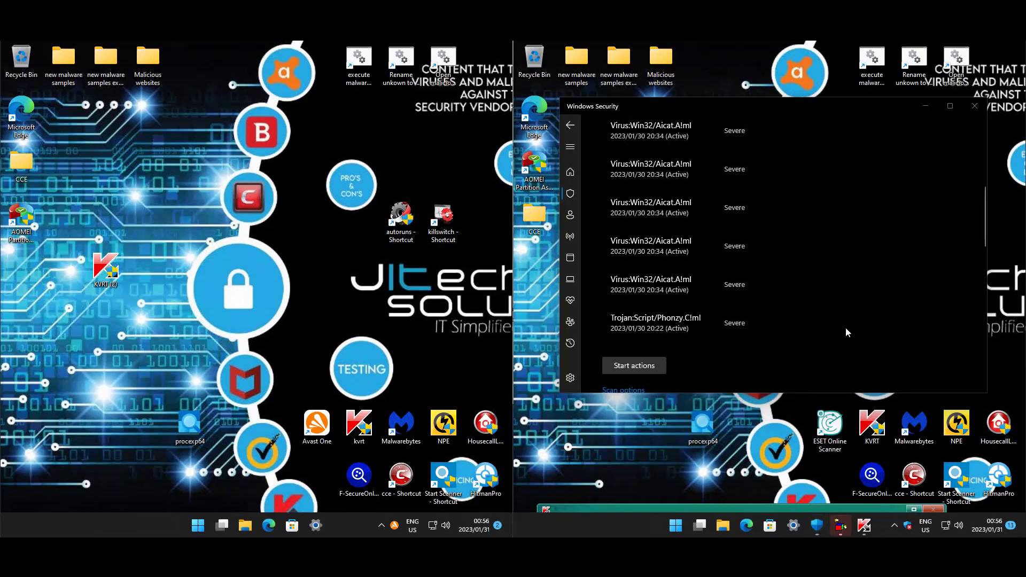